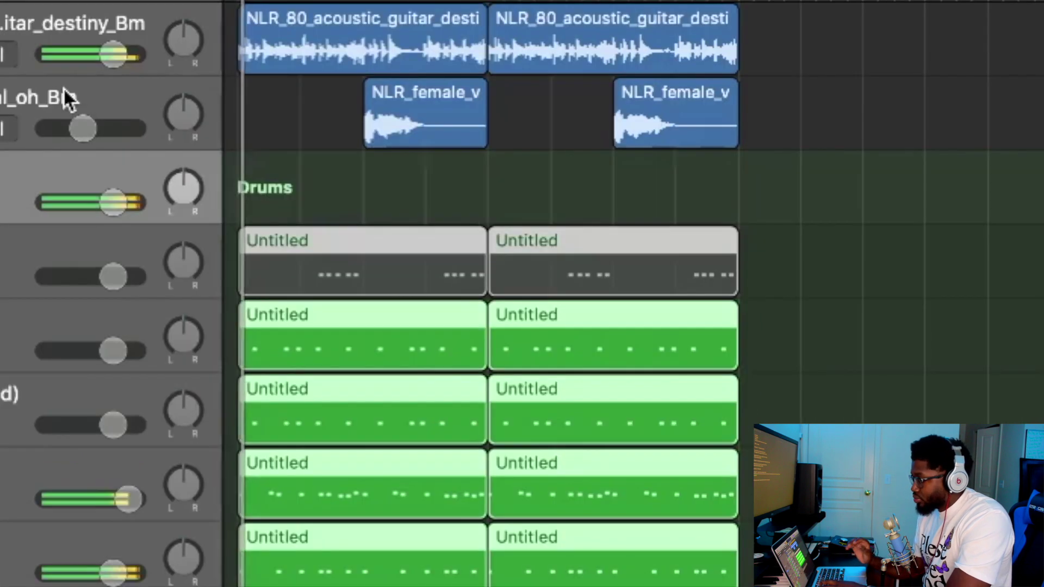
Step: Listen to the beat and examine the individual tracks inside the Drums stack
{"action": "key", "text": "space"}
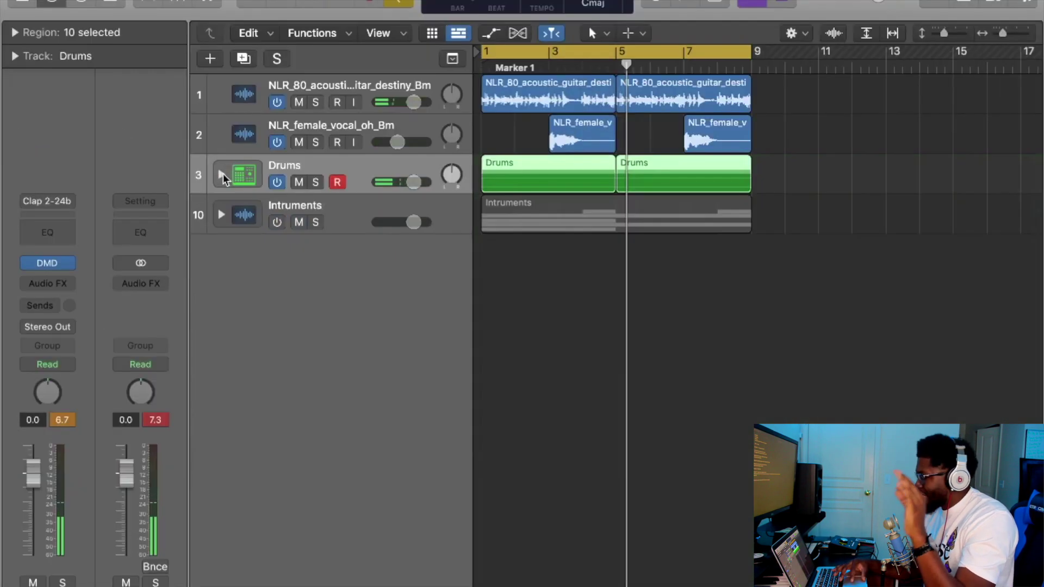
{"action": "left_click", "coordinate": [222, 175]}
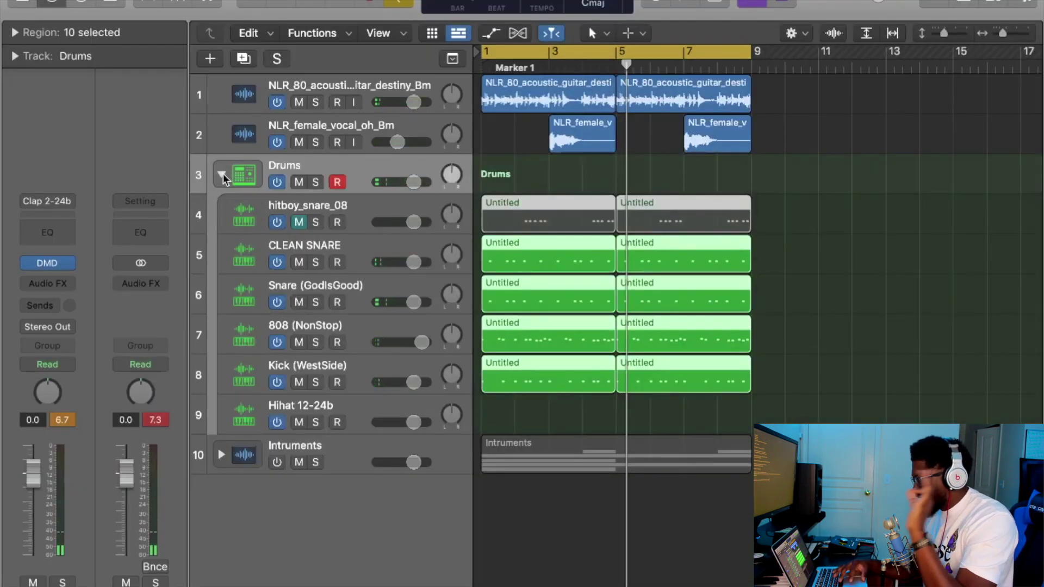
{"action": "left_click", "coordinate": [222, 175]}
{"action": "left_click", "coordinate": [221, 175]}
{"action": "left_click", "coordinate": [221, 175]}
{"action": "left_click", "coordinate": [222, 209]}
{"action": "left_click", "coordinate": [306, 447]}
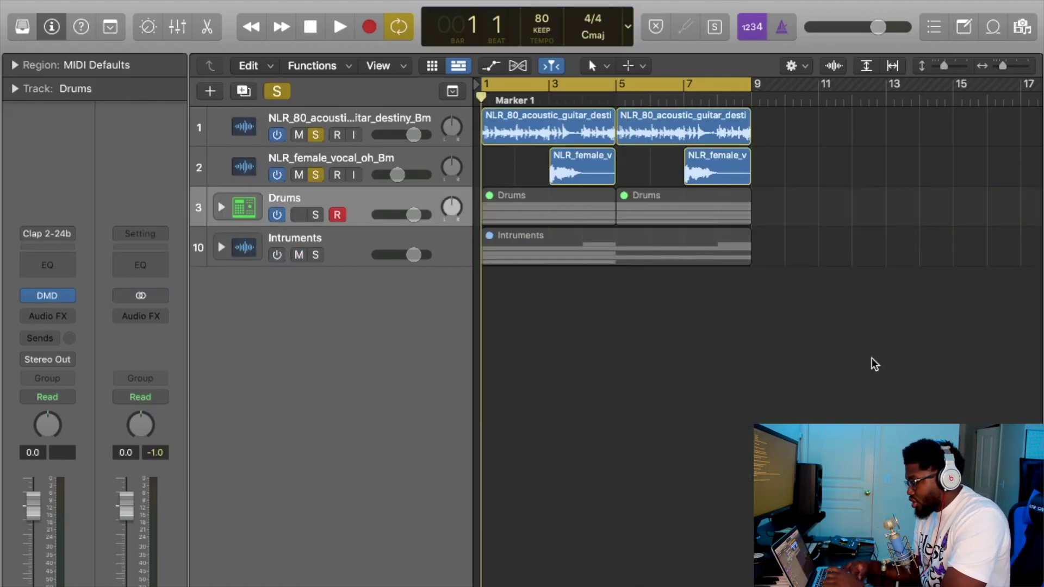
{"action": "left_click", "coordinate": [221, 207]}
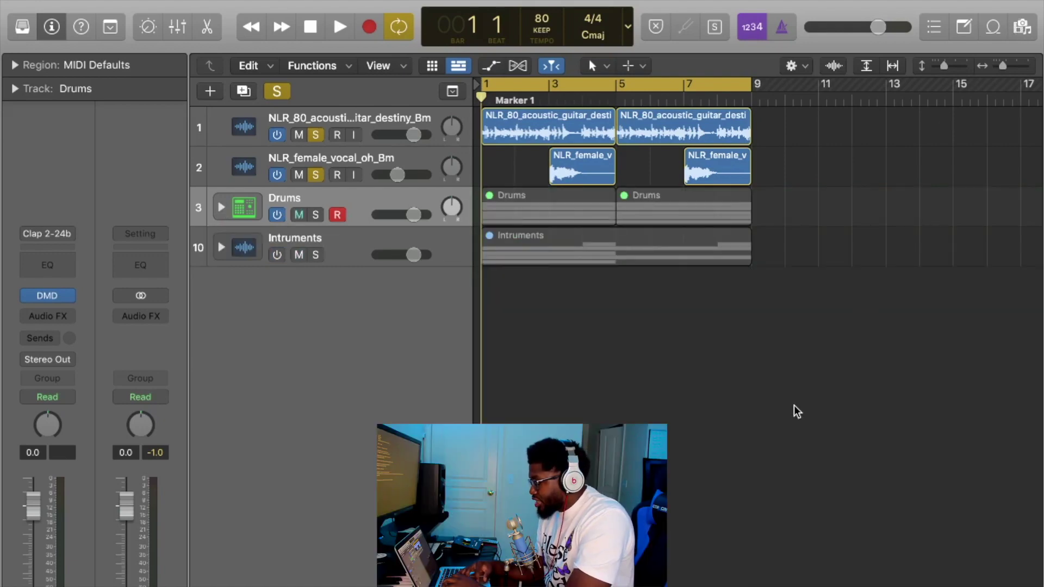
Step: Show all files in the file browser and search them for "hihat 12"
{"action": "key", "text": "f"}
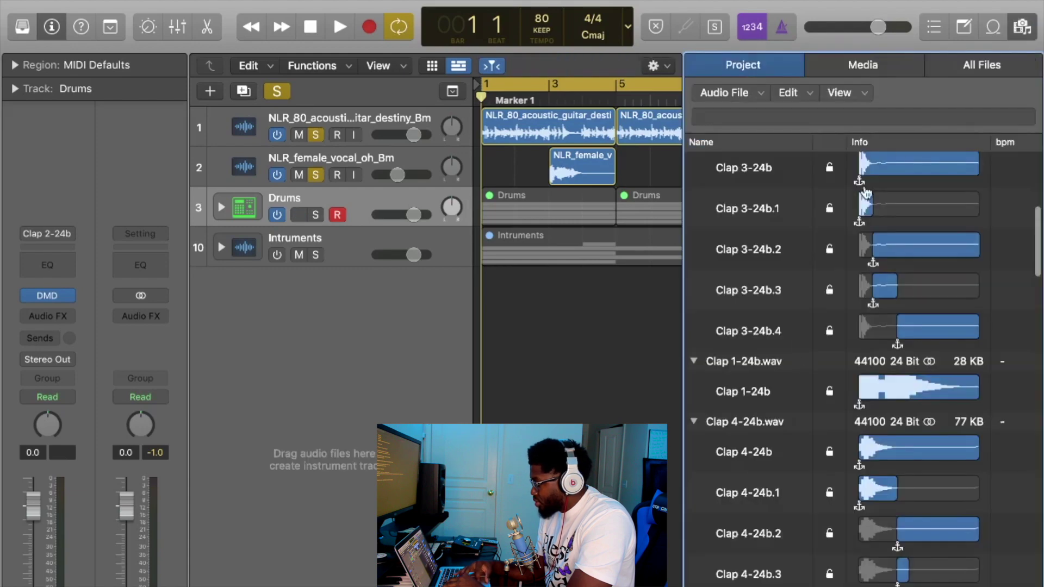
{"action": "left_click", "coordinate": [961, 73]}
{"action": "key", "text": "f"}
{"action": "key", "text": "f"}
{"action": "left_click", "coordinate": [1013, 32]}
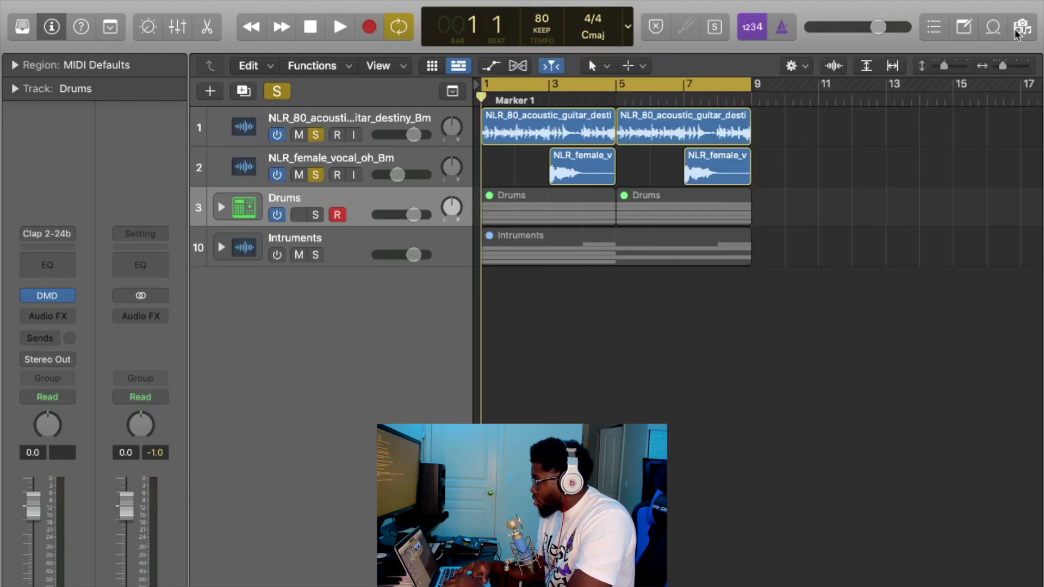
{"action": "left_click", "coordinate": [1021, 28]}
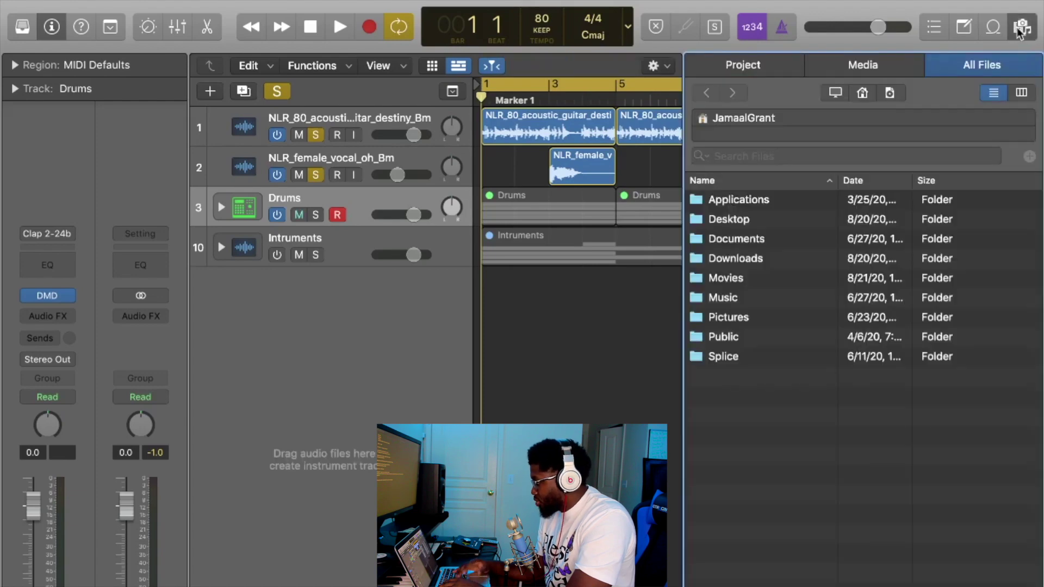
{"action": "left_click", "coordinate": [760, 156]}
{"action": "type", "text": "hihat 12"}
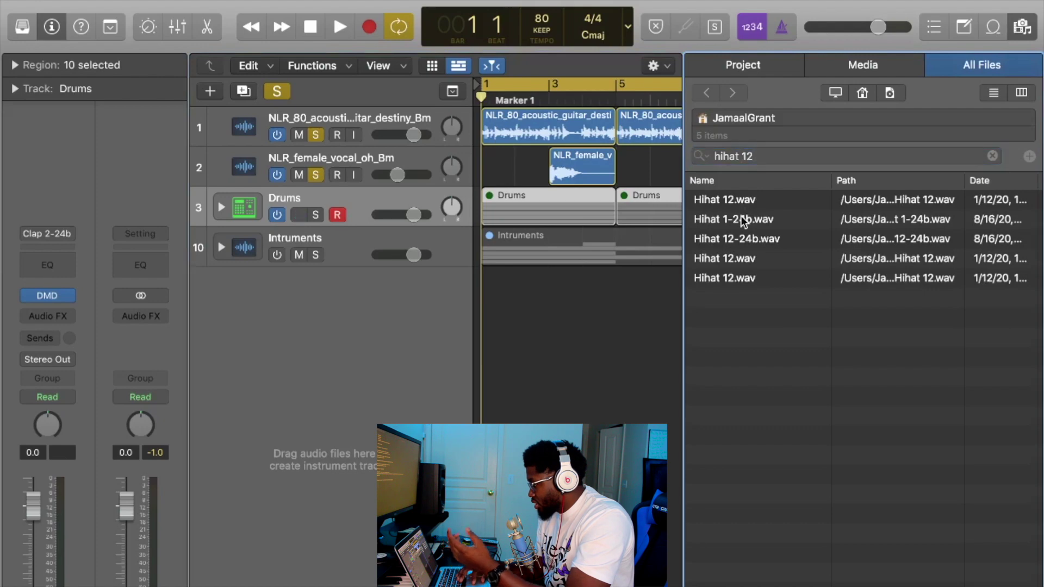
Step: Audition the hi-hat samples and create a Drum Machine Designer track from Hihat 12-24b.wav, leaving its plug-in window closed
{"action": "left_click", "coordinate": [741, 217]}
{"action": "left_click", "coordinate": [744, 240]}
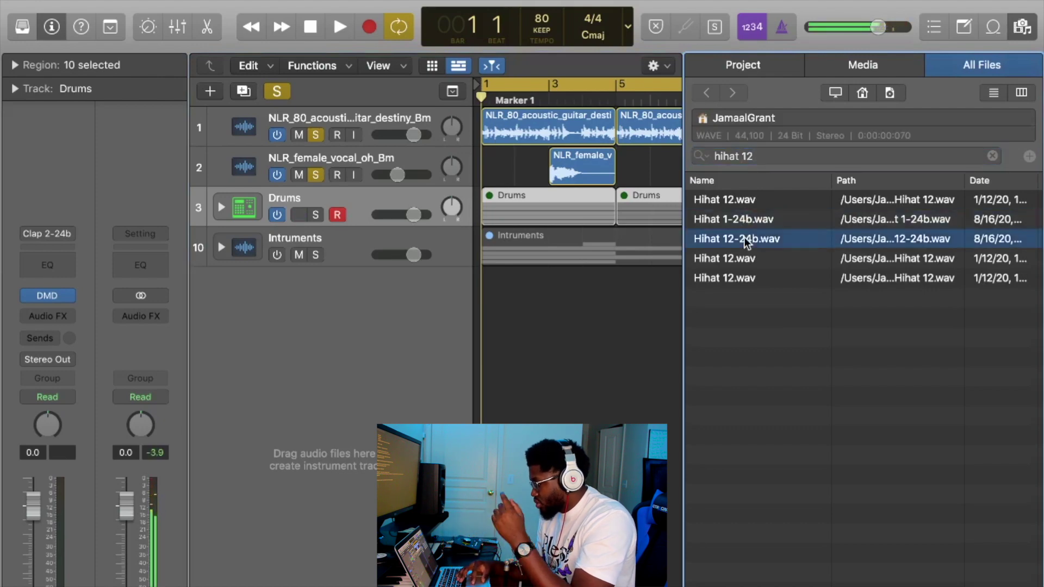
{"action": "left_click", "coordinate": [748, 260]}
{"action": "left_click", "coordinate": [748, 244]}
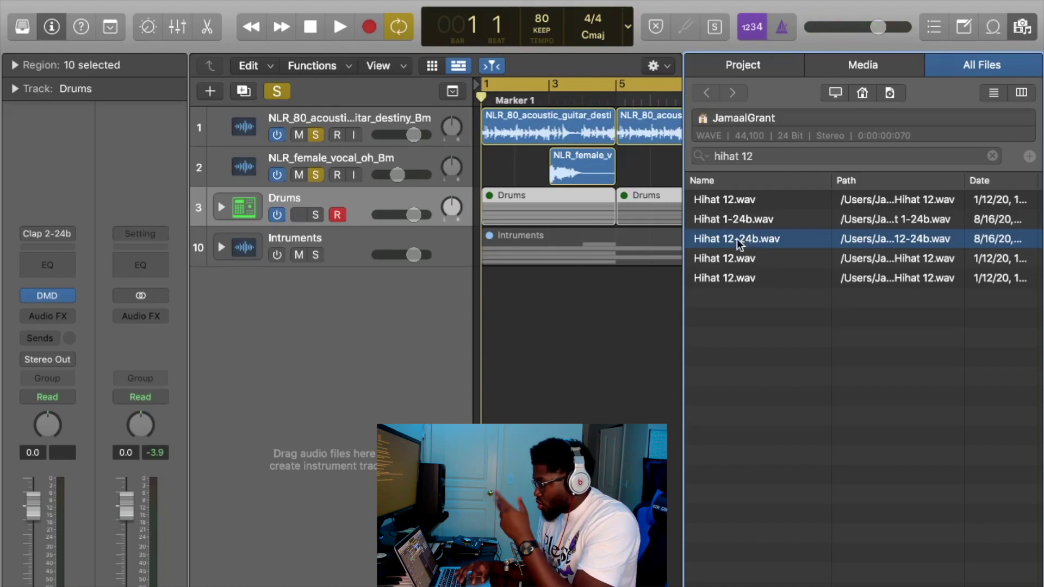
{"action": "left_click_drag", "start_coordinate": [736, 238], "coordinate": [390, 350]}
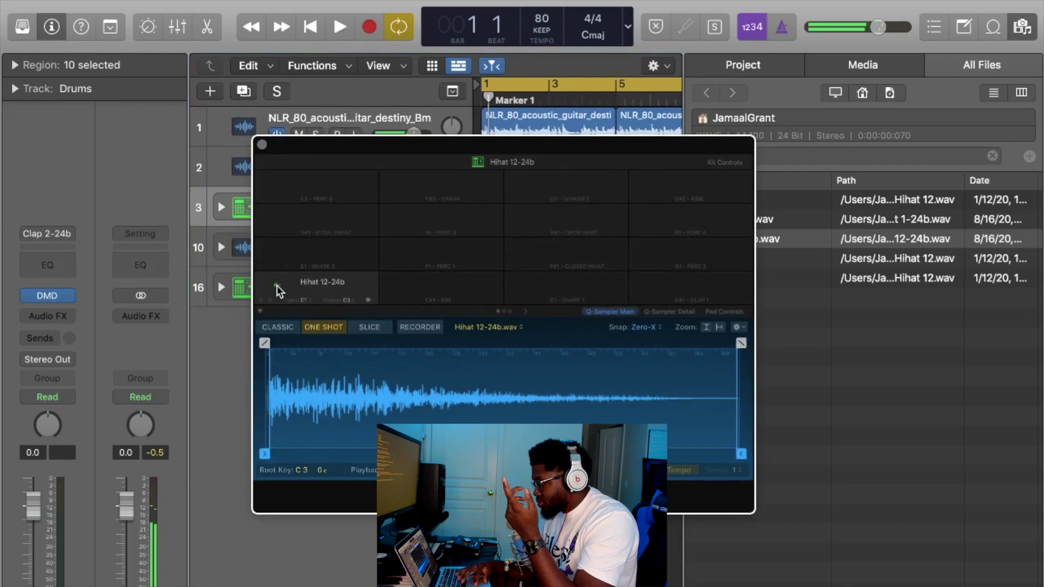
{"action": "left_click_drag", "start_coordinate": [682, 158], "coordinate": [635, 275]}
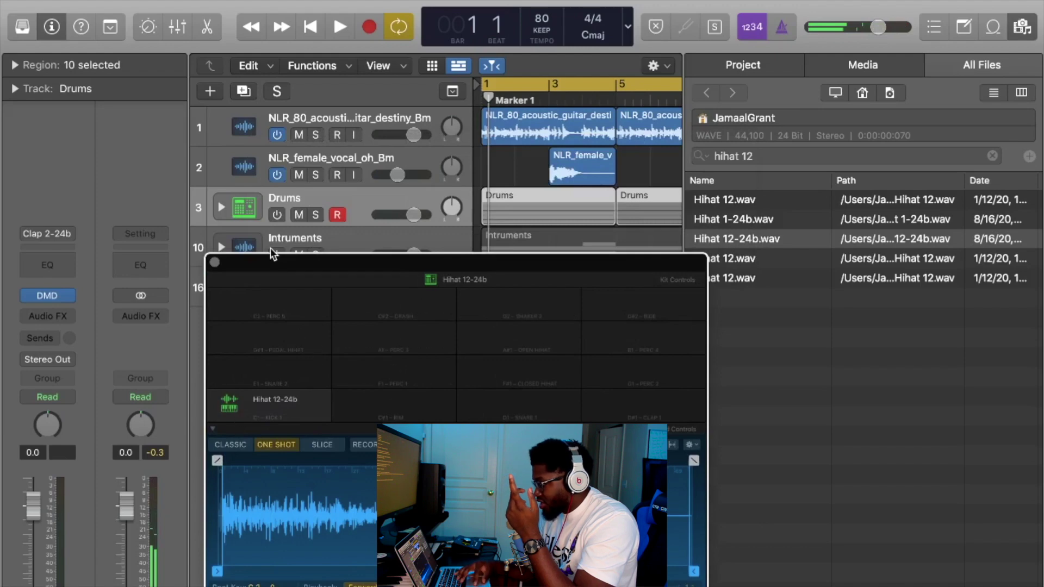
{"action": "left_click", "coordinate": [215, 263]}
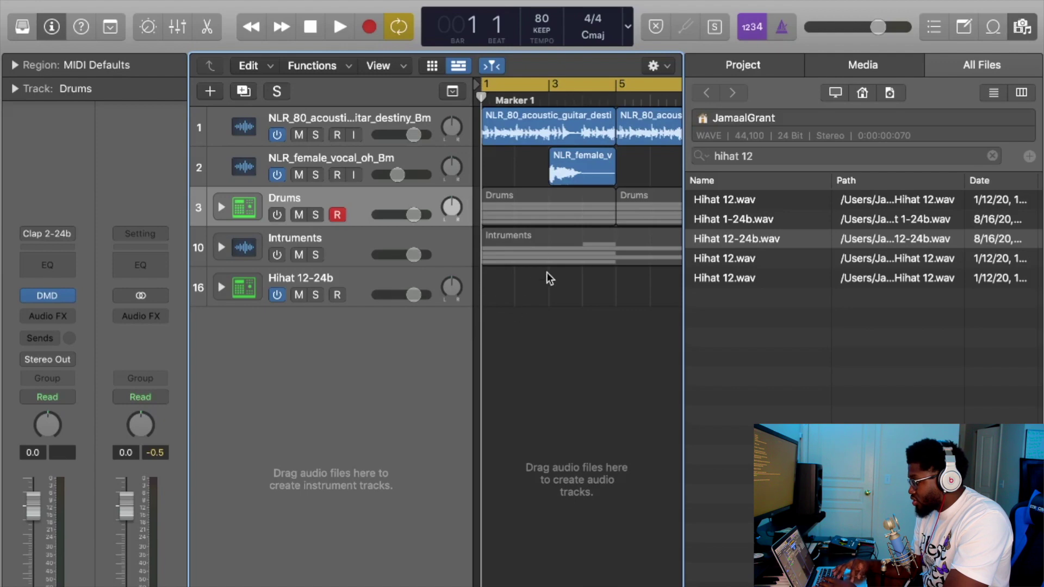
Step: Create a pattern region on the Hihat 12-24b track and move it to start at bar 1
{"action": "right_click", "coordinate": [520, 294]}
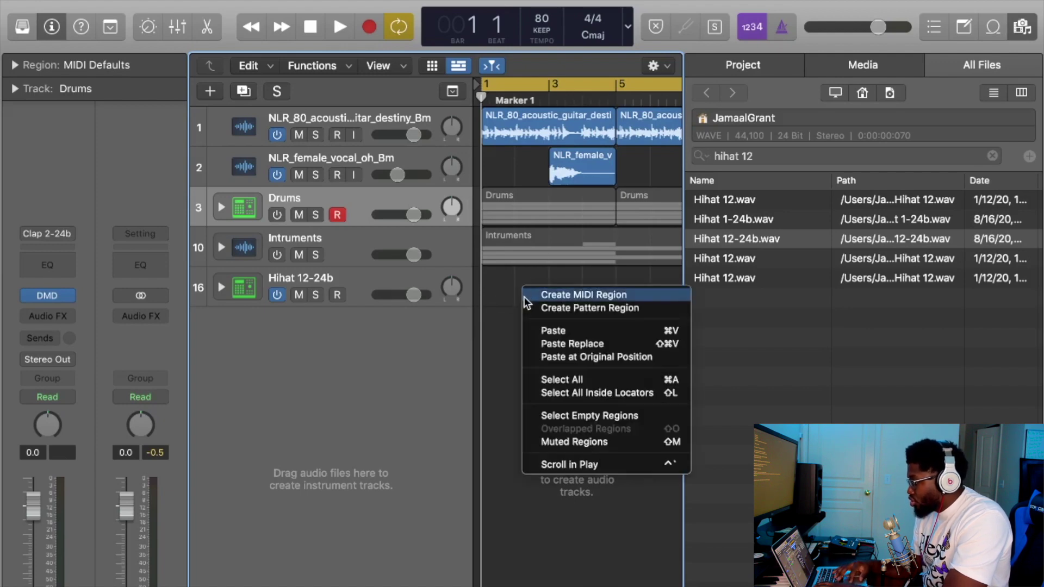
{"action": "left_click", "coordinate": [531, 306]}
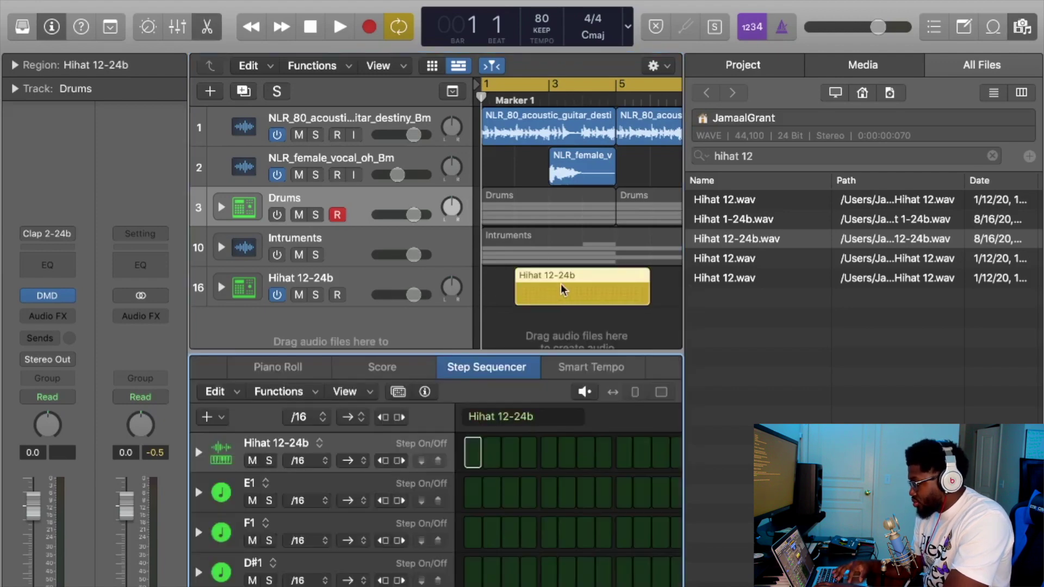
{"action": "left_click_drag", "start_coordinate": [542, 281], "coordinate": [509, 280]}
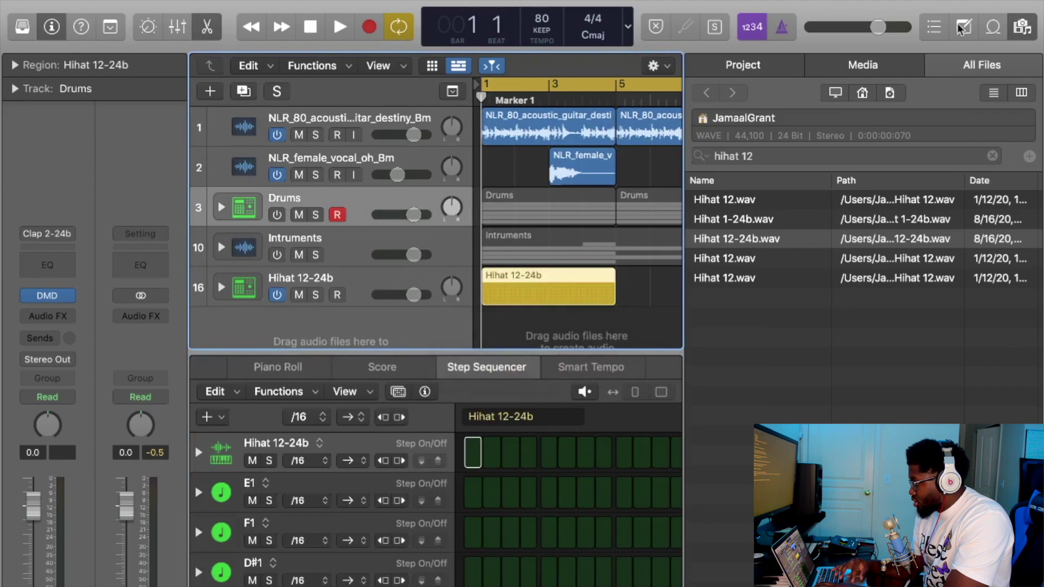
Step: Hide the file browser and inspector, and shorten the cycle range to end at bar 5
{"action": "left_click", "coordinate": [1026, 27]}
{"action": "key", "text": "i"}
{"action": "left_click_drag", "start_coordinate": [550, 83], "coordinate": [430, 82]}
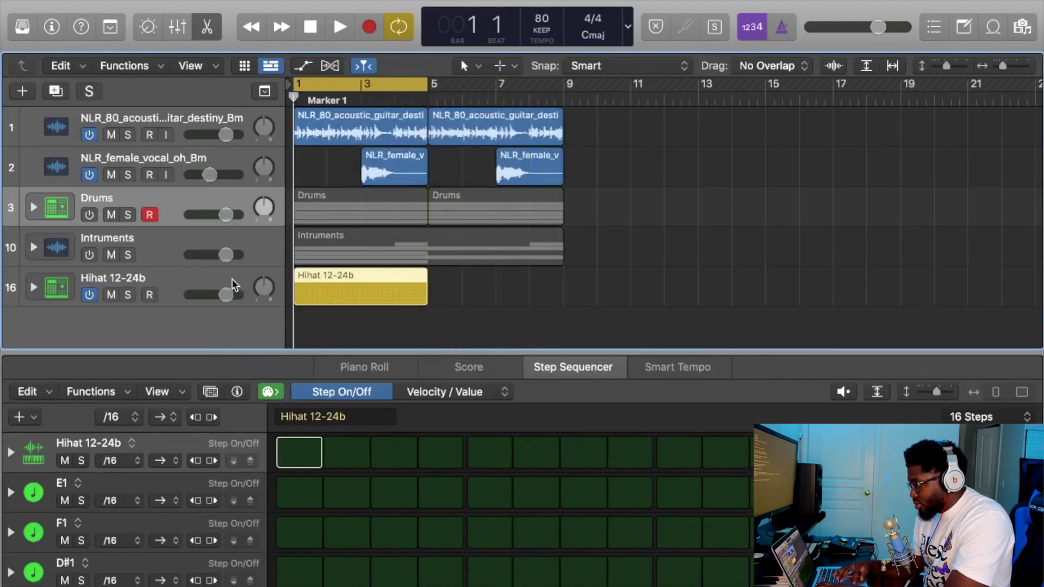
Step: Record-enable the Hihat 12-24b track, turn on all 16 steps of its sequencer row and play the pattern
{"action": "left_click", "coordinate": [150, 294]}
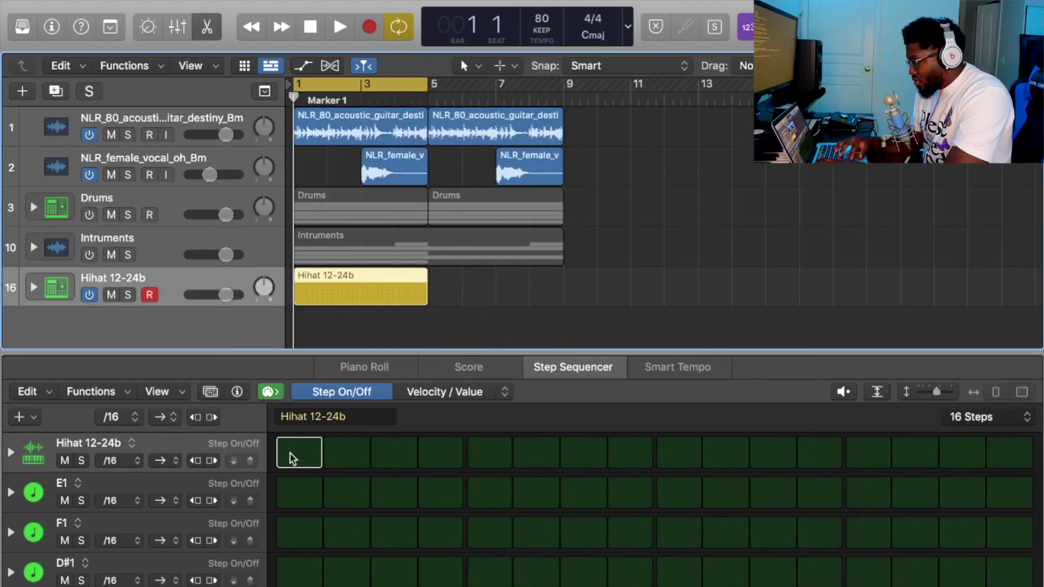
{"action": "mouse_move", "coordinate": [290, 458]}
{"action": "left_mouse_down"}
{"action": "mouse_move", "coordinate": [509, 464]}
{"action": "mouse_move", "coordinate": [612, 451]}
{"action": "mouse_move", "coordinate": [1016, 463]}
{"action": "left_mouse_up"}
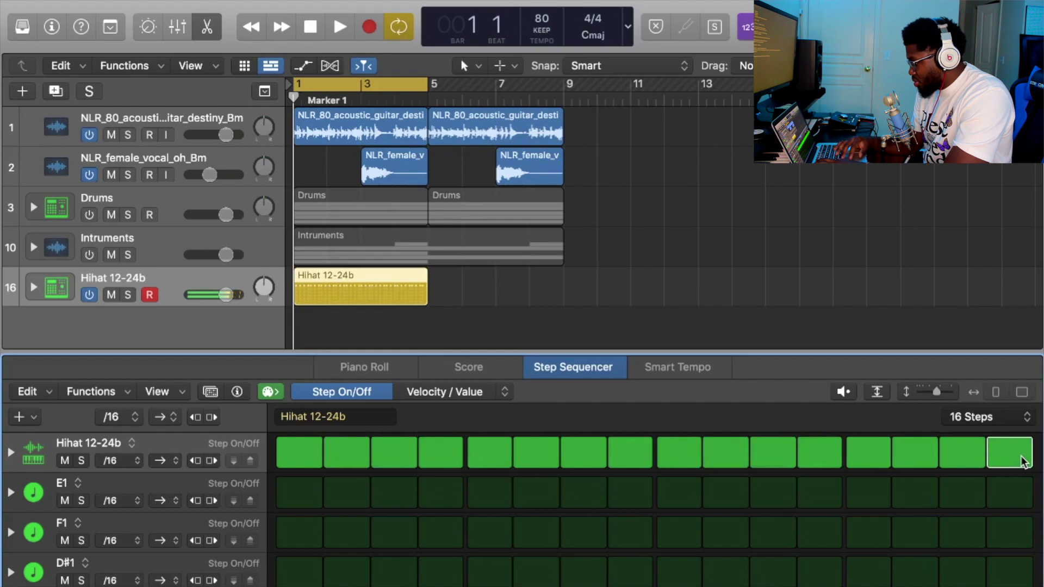
{"action": "key", "text": "space"}
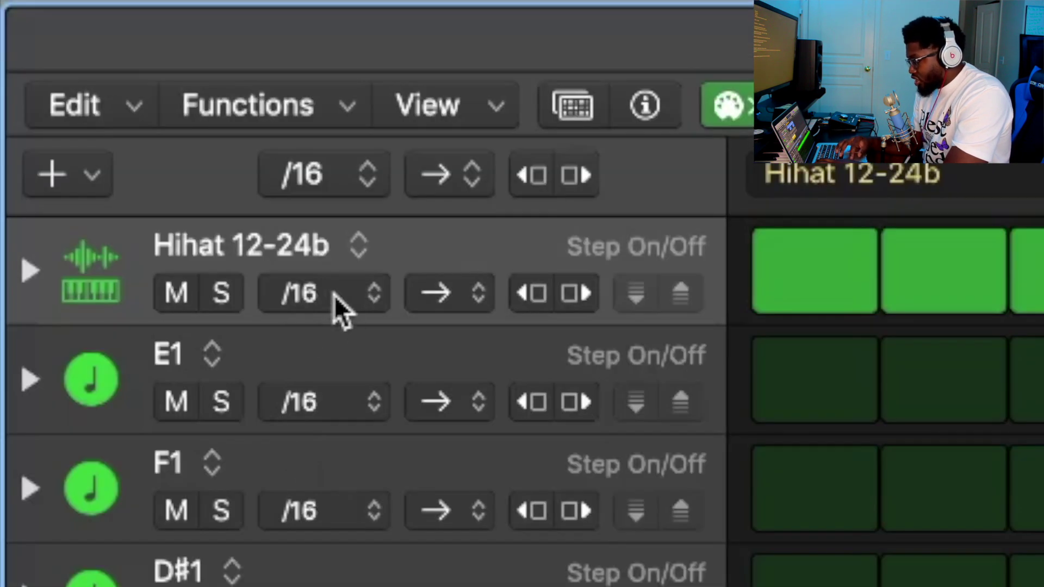
Step: Try the Hihat 12-24b row at a /32 step rate during playback and set it back to /16
{"action": "left_click", "coordinate": [334, 295]}
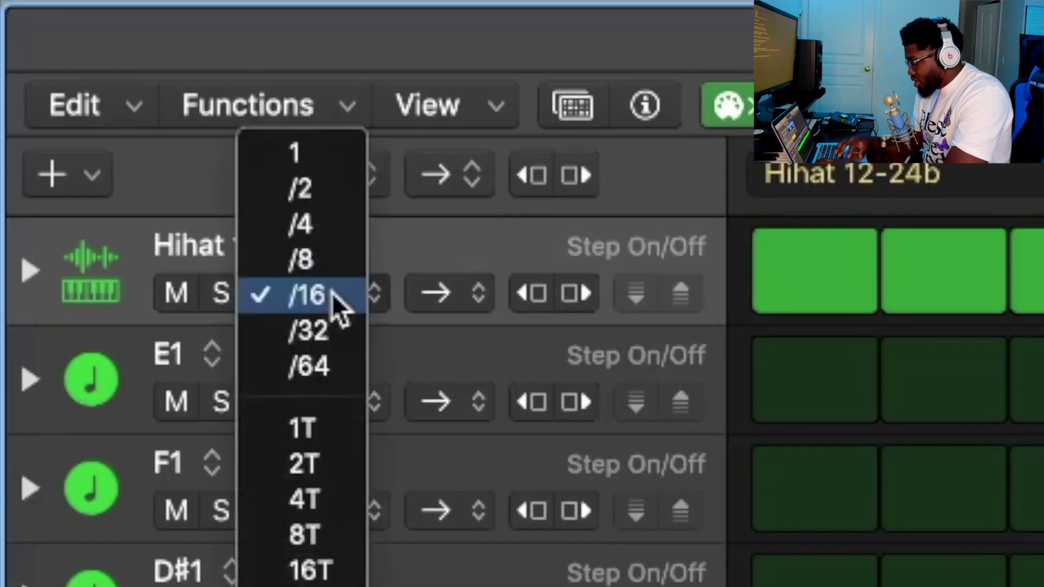
{"action": "left_click", "coordinate": [331, 326]}
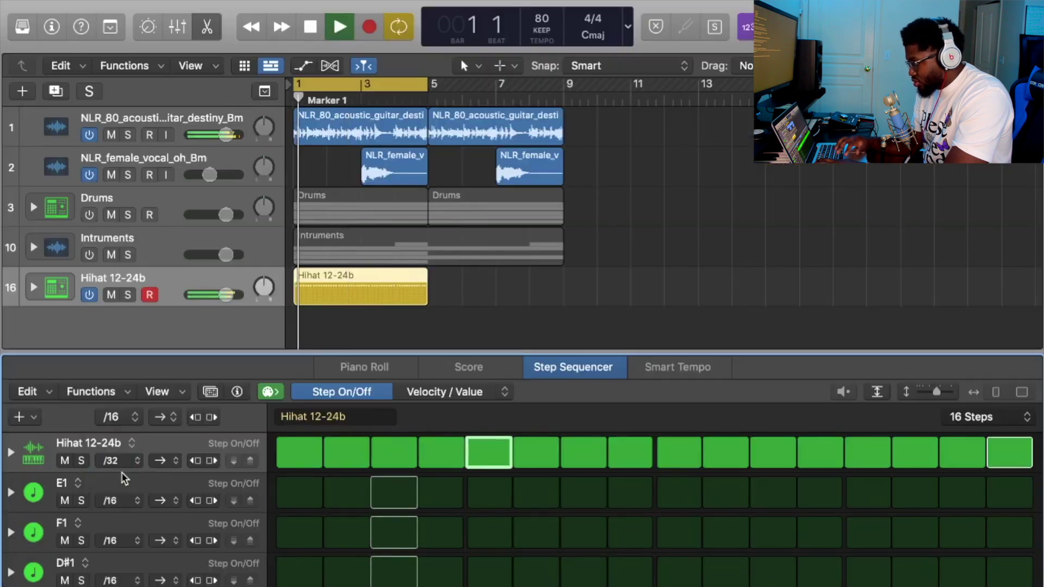
{"action": "left_click", "coordinate": [115, 464]}
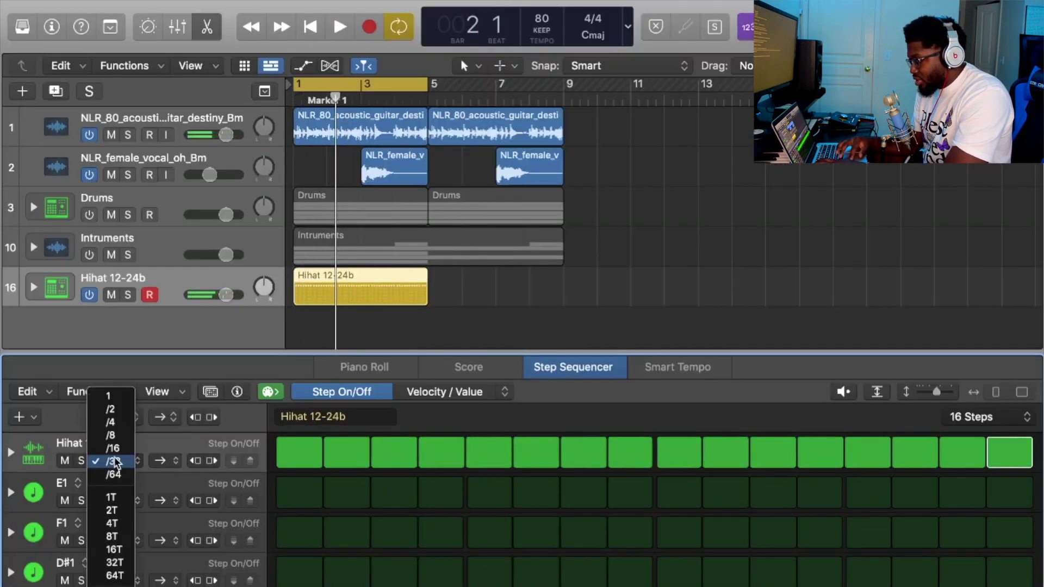
{"action": "left_click", "coordinate": [112, 447]}
{"action": "key", "text": "space"}
{"action": "key", "text": "space"}
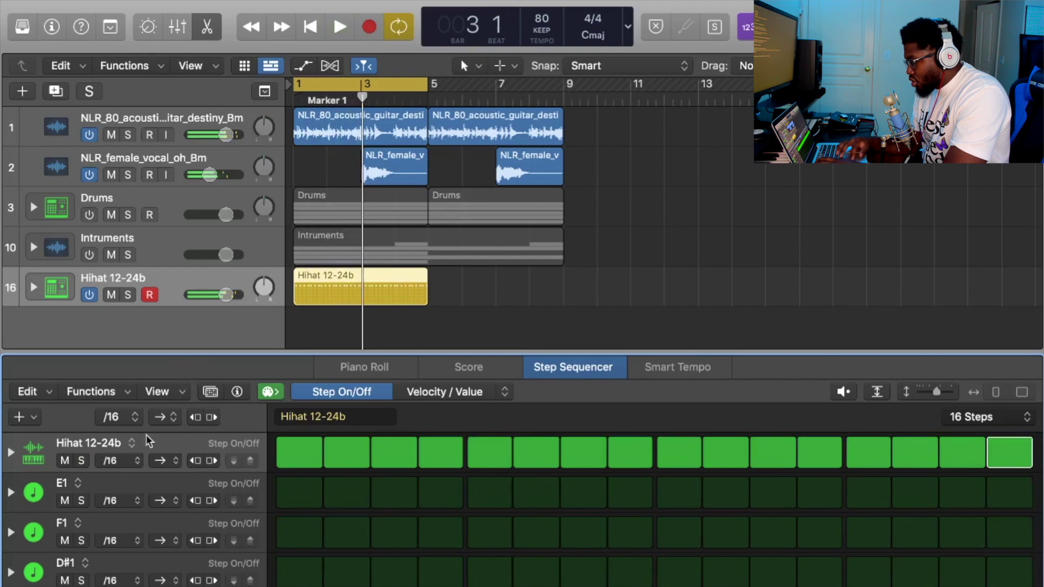
Step: Set the velocities of the even-numbered hi-hat steps to 82, 77, 88, 87, 93, 82, 86 and 84, and play the pattern
{"action": "left_click", "coordinate": [10, 454]}
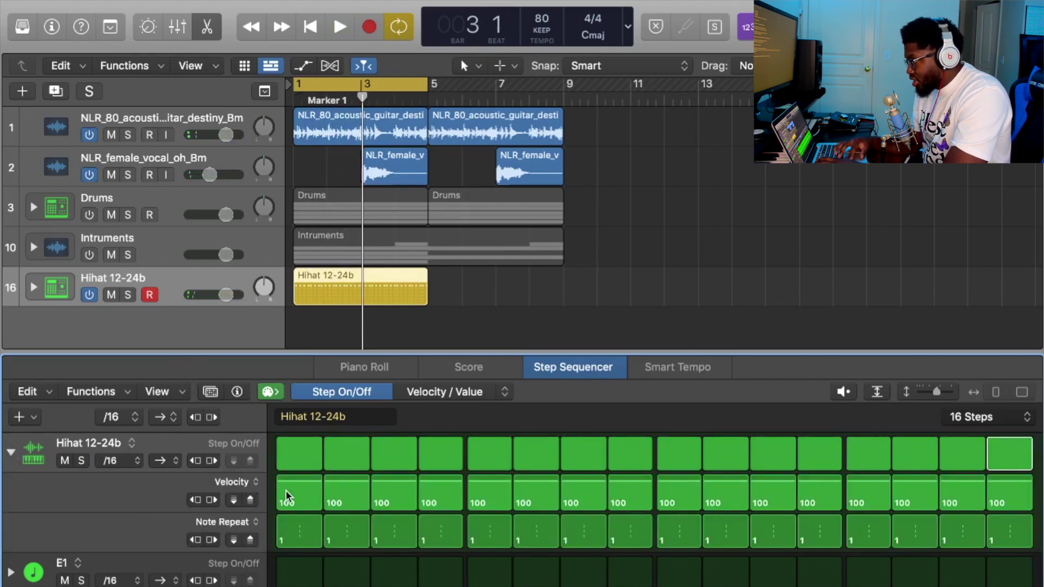
{"action": "key", "text": "Return"}
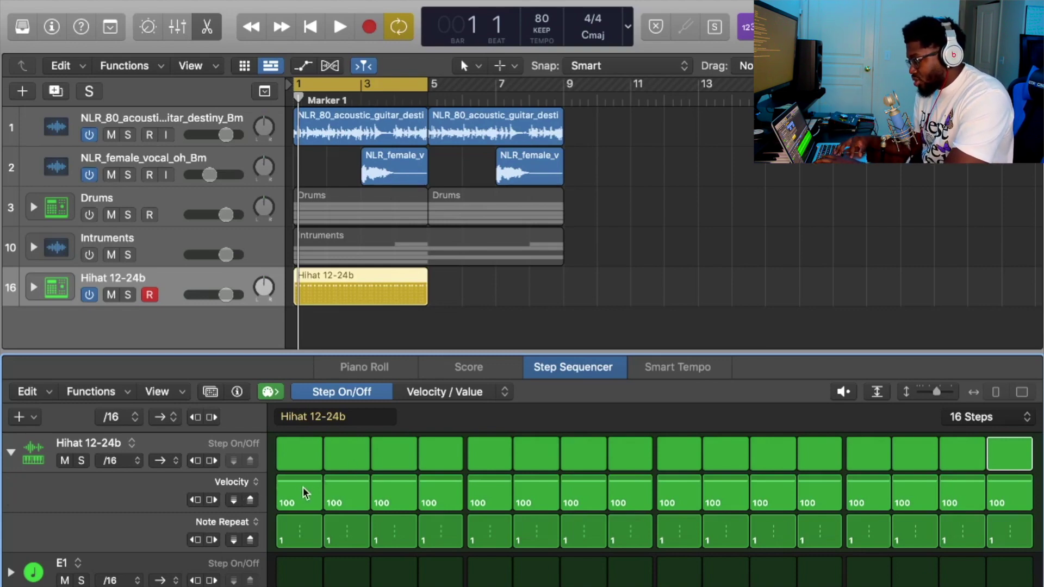
{"action": "left_click_drag", "start_coordinate": [328, 489], "coordinate": [333, 494]}
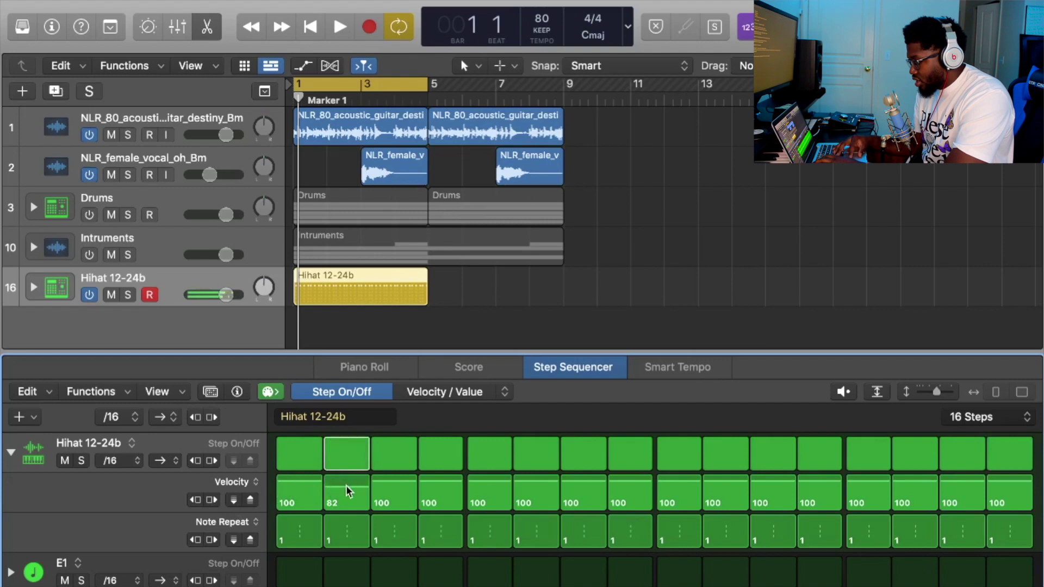
{"action": "left_click_drag", "start_coordinate": [806, 483], "coordinate": [806, 488]}
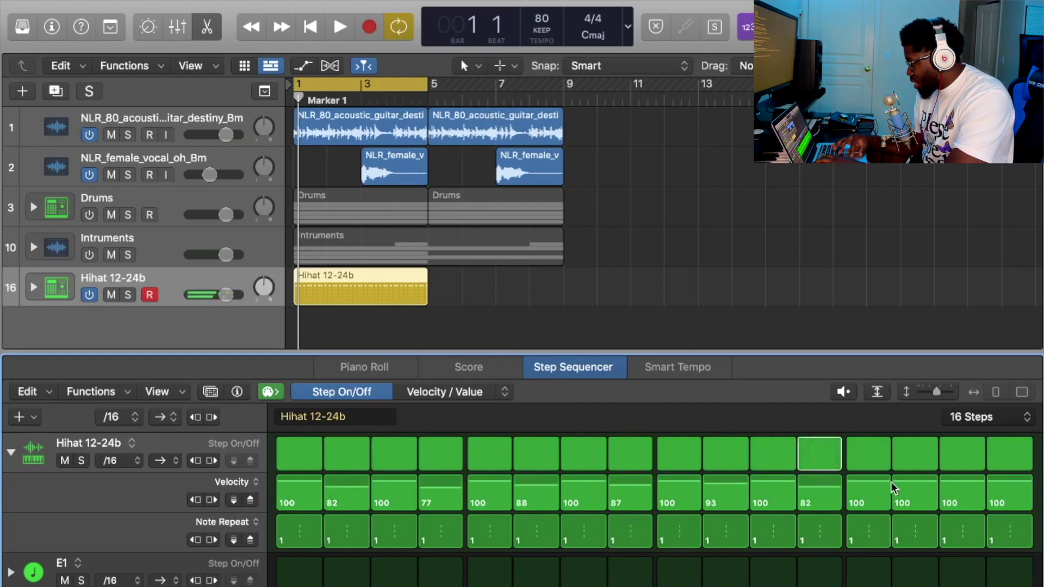
{"action": "left_click_drag", "start_coordinate": [904, 491], "coordinate": [906, 494]}
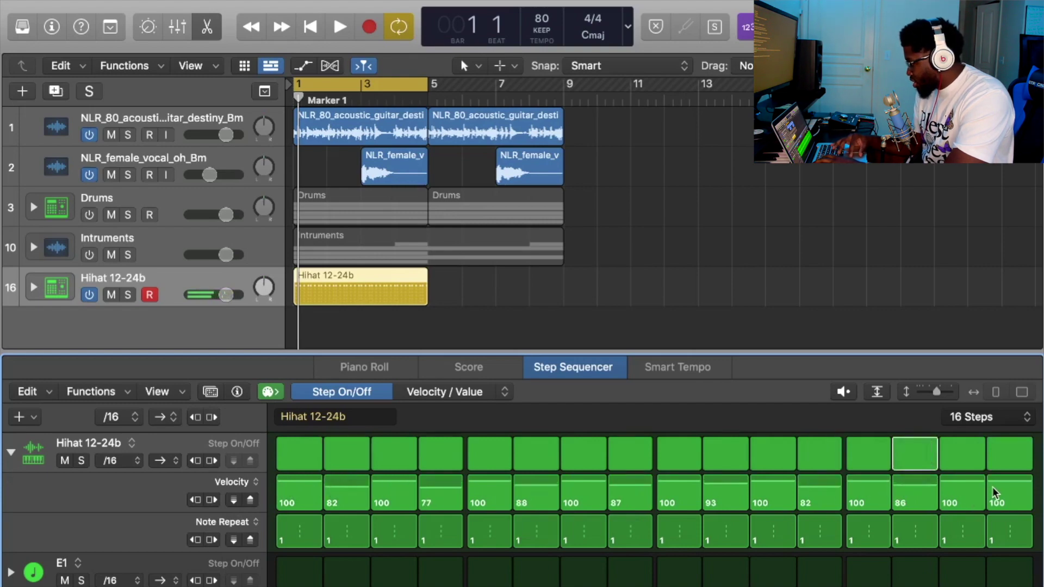
{"action": "left_click_drag", "start_coordinate": [994, 492], "coordinate": [997, 496]}
{"action": "key", "text": "space"}
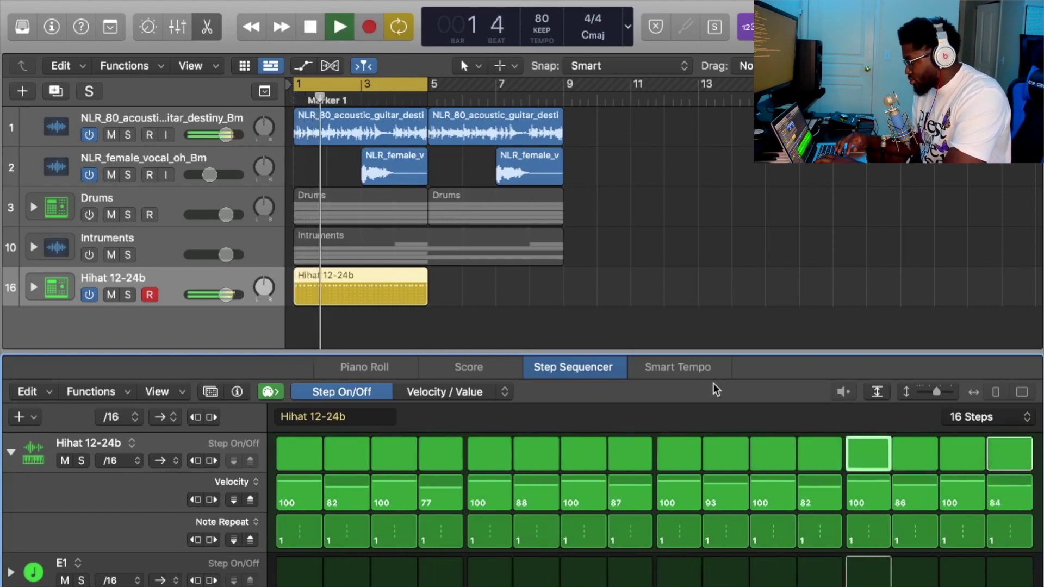
{"action": "key", "text": "space"}
Step: Convert the Hihat 12-24b pattern region to a MIDI region
{"action": "right_click", "coordinate": [385, 294]}
{"action": "left_click", "coordinate": [347, 321]}
{"action": "right_click", "coordinate": [346, 290]}
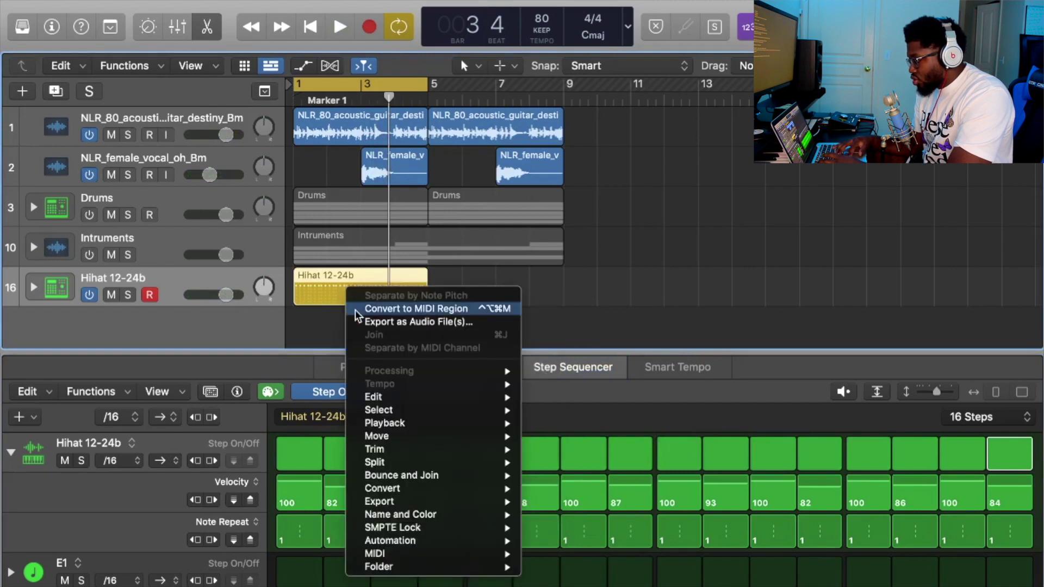
{"action": "left_click", "coordinate": [355, 308]}
Step: Separate the hi-hat MIDI region by note pitch and open the expanded stack's sub-track region in the Piano Roll
{"action": "right_click", "coordinate": [337, 292]}
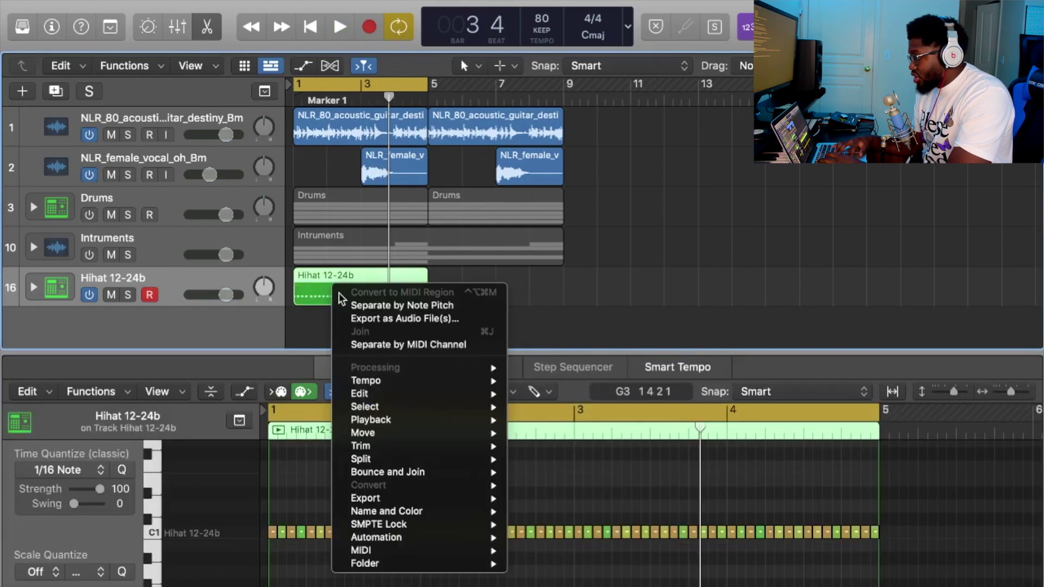
{"action": "left_click", "coordinate": [348, 308]}
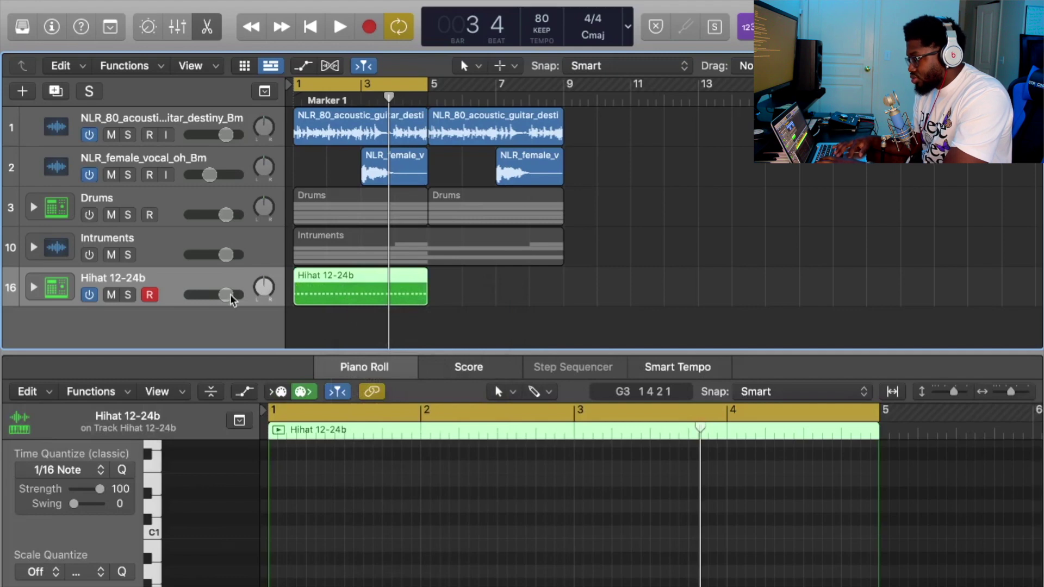
{"action": "left_click", "coordinate": [33, 287]}
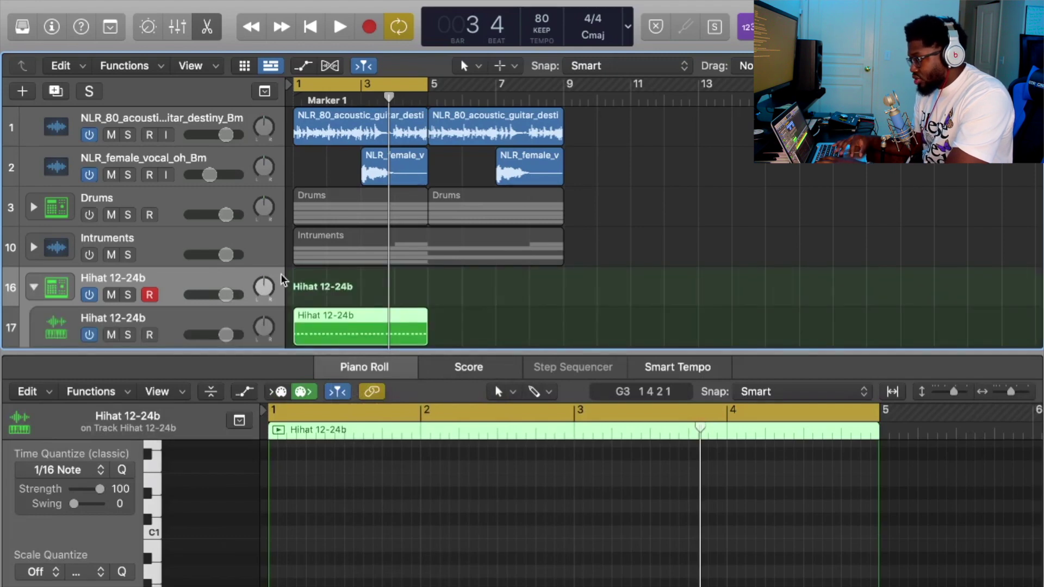
{"action": "double_click", "coordinate": [336, 286]}
{"action": "double_click", "coordinate": [335, 308]}
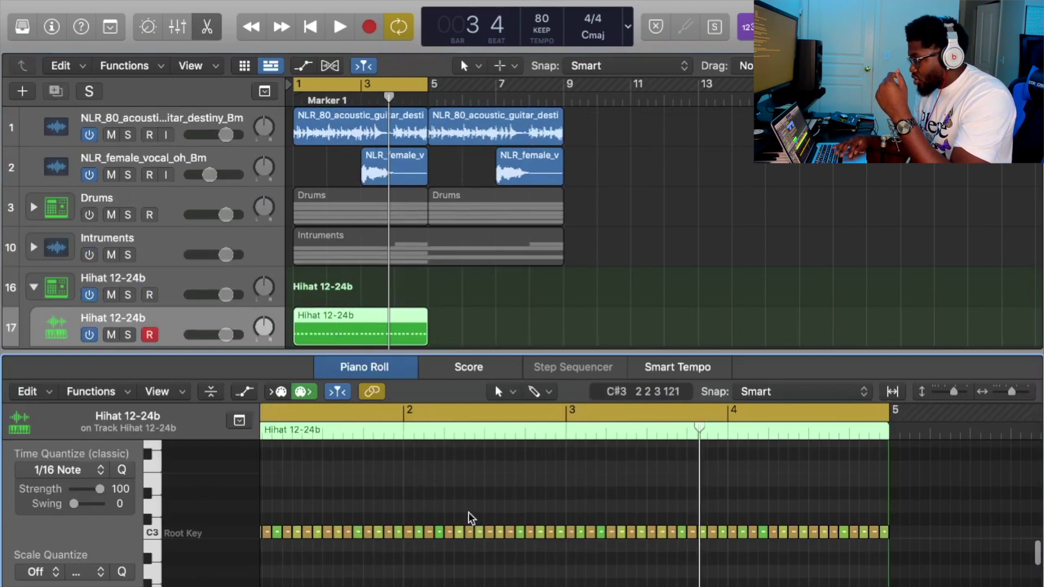
Step: Play back the converted hi-hat region and examine its note velocities in the Piano Roll
{"action": "key", "text": "space"}
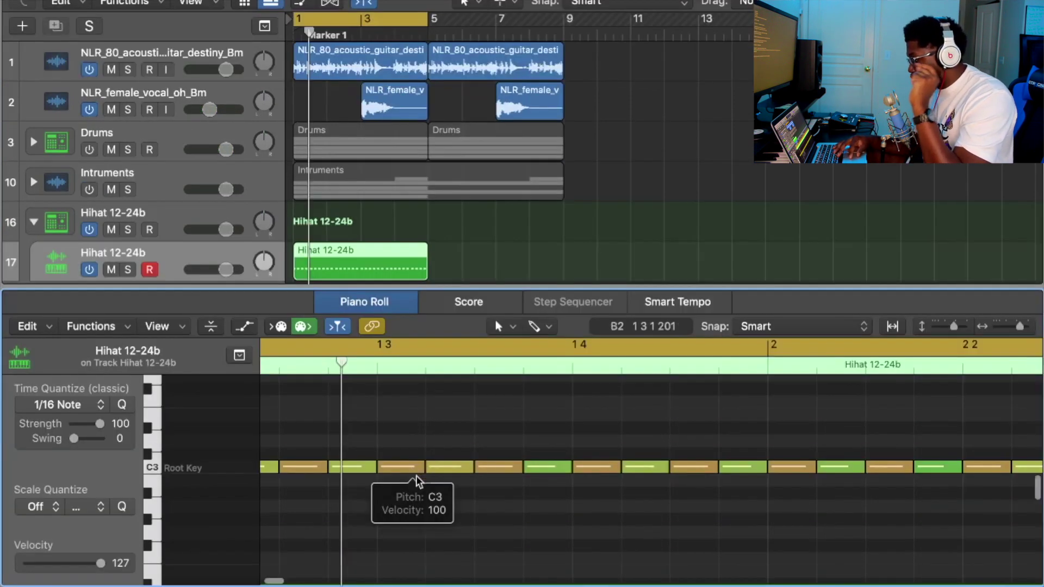
{"action": "scroll", "coordinate": [417, 481], "scroll_direction": "down", "scroll_amount": 8}
{"action": "scroll", "coordinate": [418, 481], "scroll_direction": "up", "scroll_amount": 8}
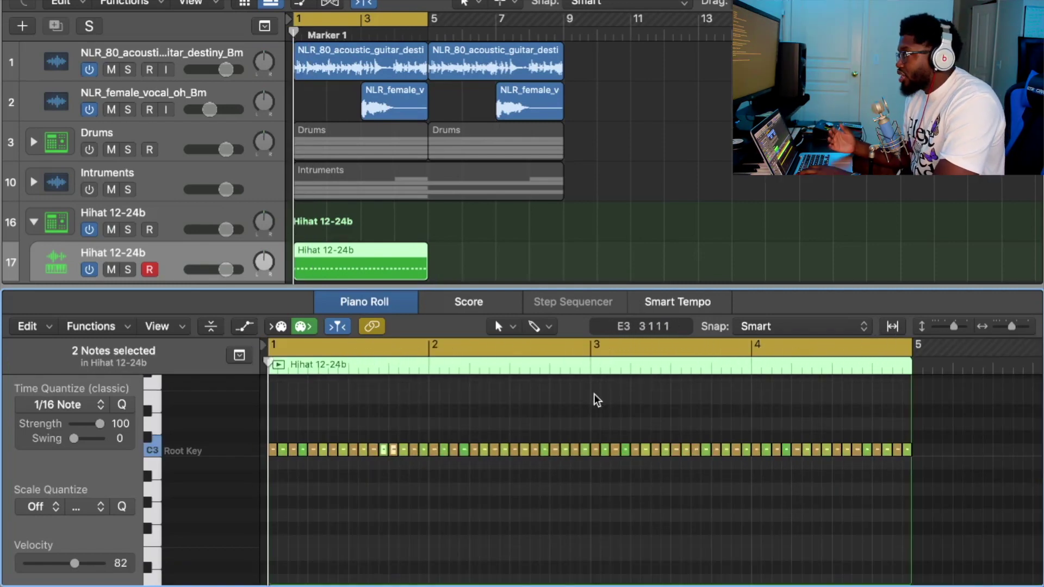
{"action": "scroll", "coordinate": [597, 400], "scroll_direction": "up", "scroll_amount": 1}
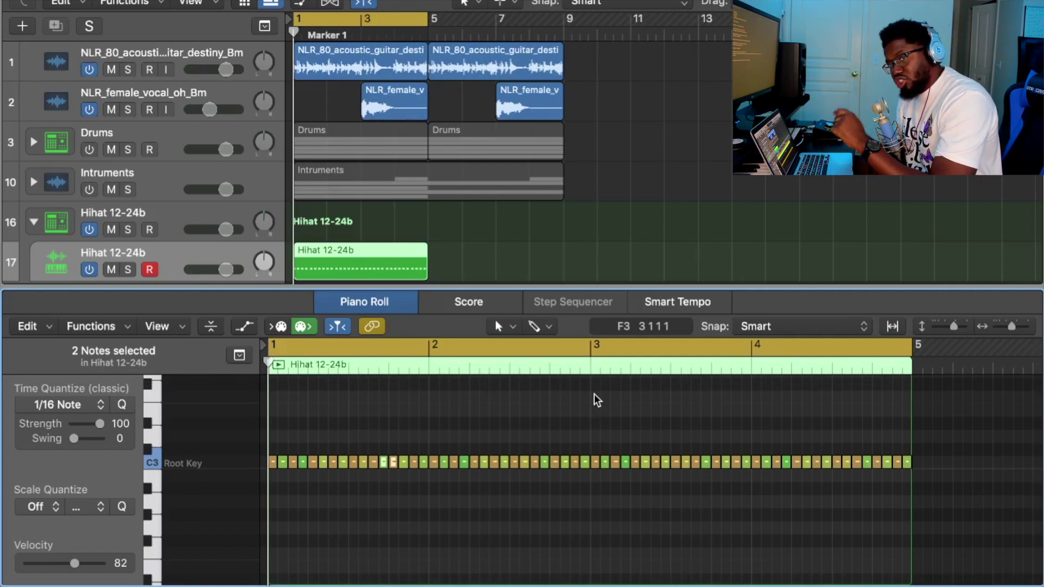
{"action": "scroll", "coordinate": [548, 398], "scroll_direction": "up", "scroll_amount": 4}
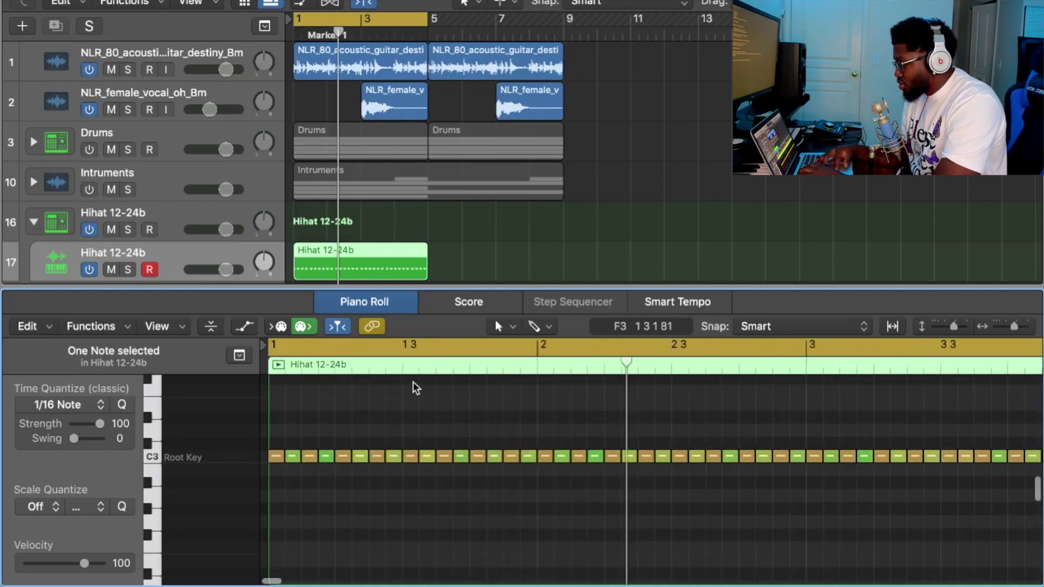
Step: Assign the Brush Tool as the Piano Roll's secondary tool
{"action": "left_click", "coordinate": [532, 324]}
{"action": "left_click", "coordinate": [550, 327]}
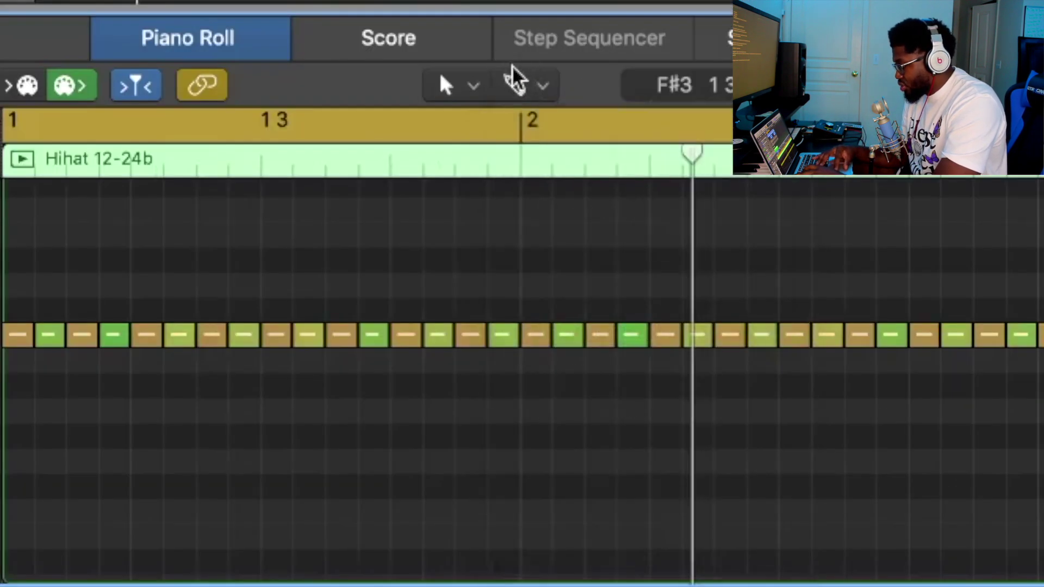
{"action": "left_click", "coordinate": [514, 78]}
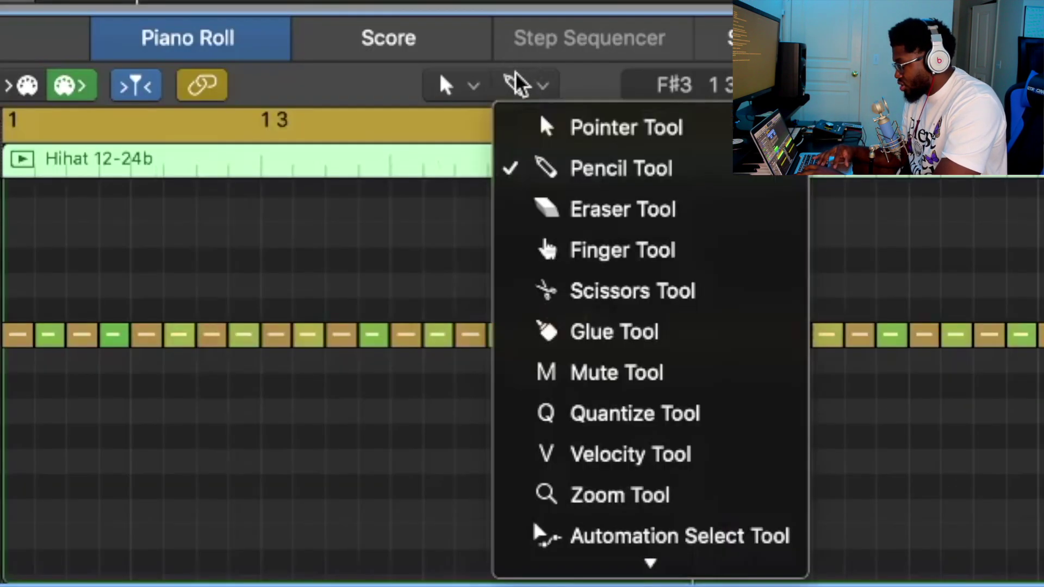
{"action": "left_click", "coordinate": [620, 555]}
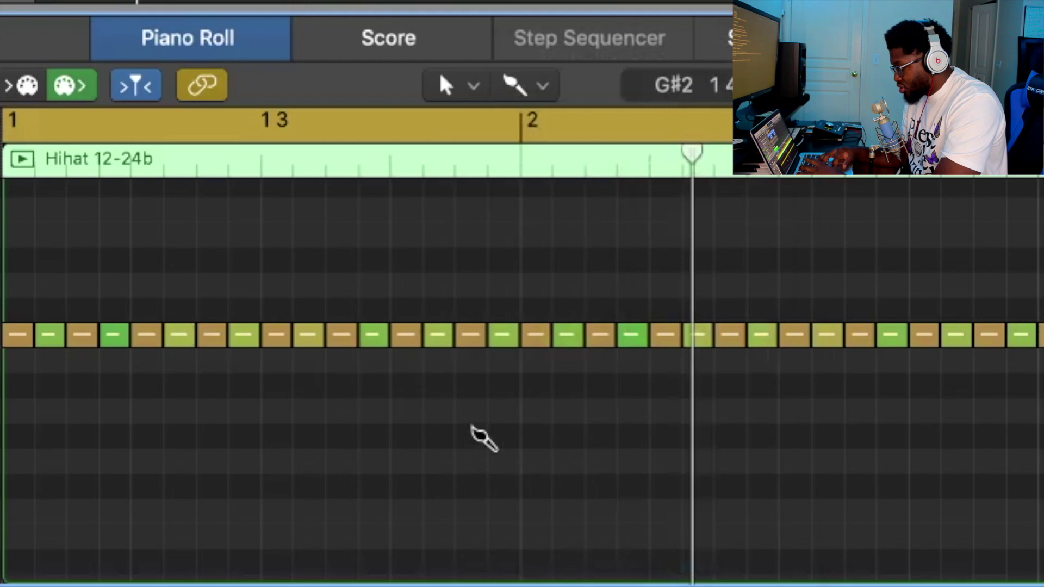
Step: Try painting 1/16 notes around the hi-hat row with the Brush tool and undo the painted notes
{"action": "mouse_move", "coordinate": [473, 433]}
{"action": "left_mouse_down"}
{"action": "mouse_move", "coordinate": [698, 437]}
{"action": "mouse_move", "coordinate": [930, 459]}
{"action": "mouse_move", "coordinate": [821, 522]}
{"action": "mouse_move", "coordinate": [652, 514]}
{"action": "mouse_move", "coordinate": [533, 484]}
{"action": "mouse_move", "coordinate": [533, 432]}
{"action": "mouse_move", "coordinate": [503, 334]}
{"action": "mouse_move", "coordinate": [506, 247]}
{"action": "left_mouse_up"}
{"action": "key", "text": "super+z"}
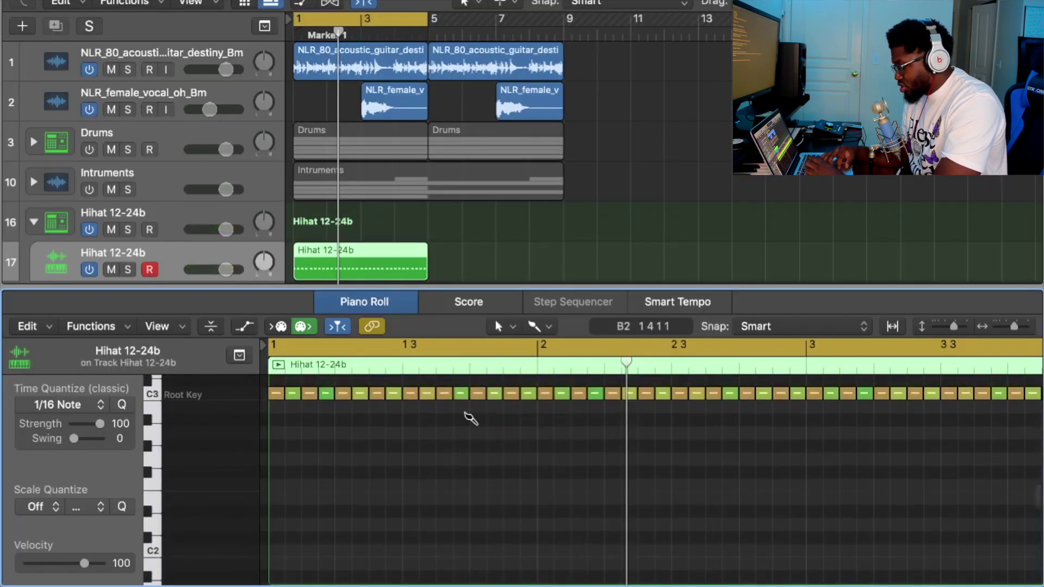
{"action": "scroll", "coordinate": [482, 404], "scroll_direction": "up", "scroll_amount": 3}
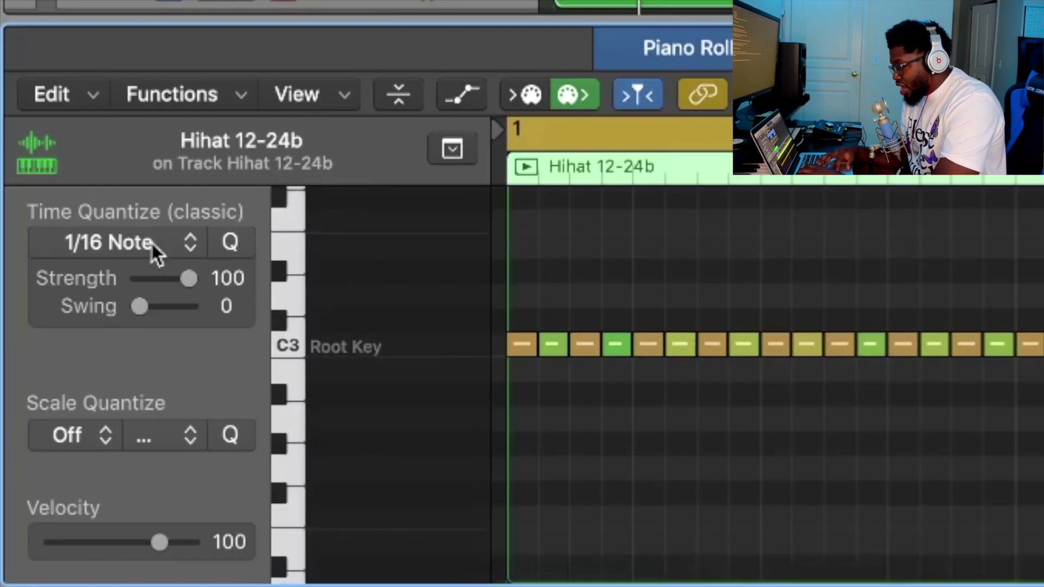
{"action": "left_click_drag", "start_coordinate": [562, 429], "coordinate": [717, 445]}
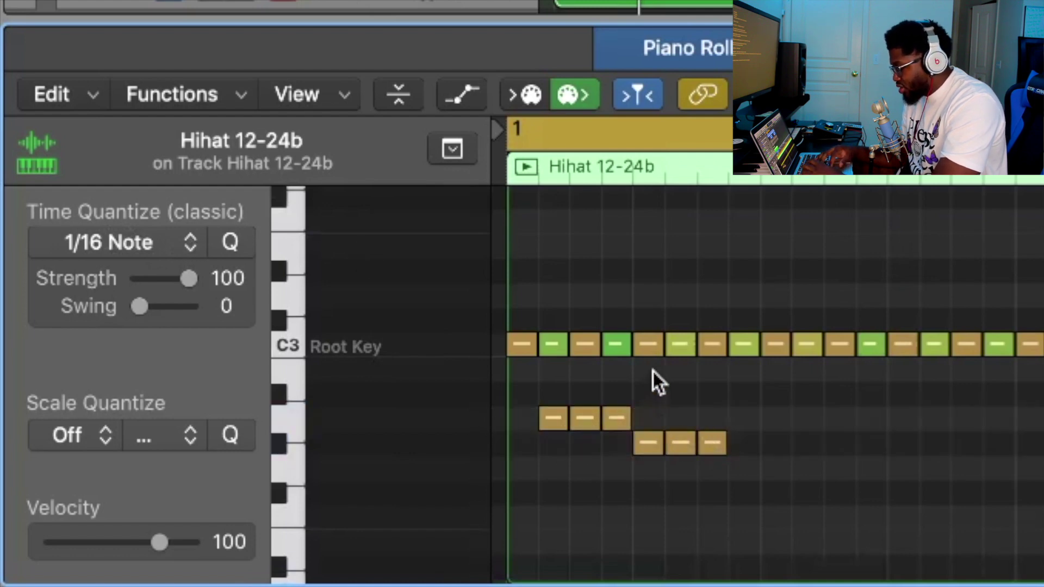
{"action": "key", "text": "super+z"}
Step: Set Time Quantize to 1/16 Triplet (1/24) and paint three consecutive notes below the hi-hat row at the region's start
{"action": "left_click", "coordinate": [114, 242]}
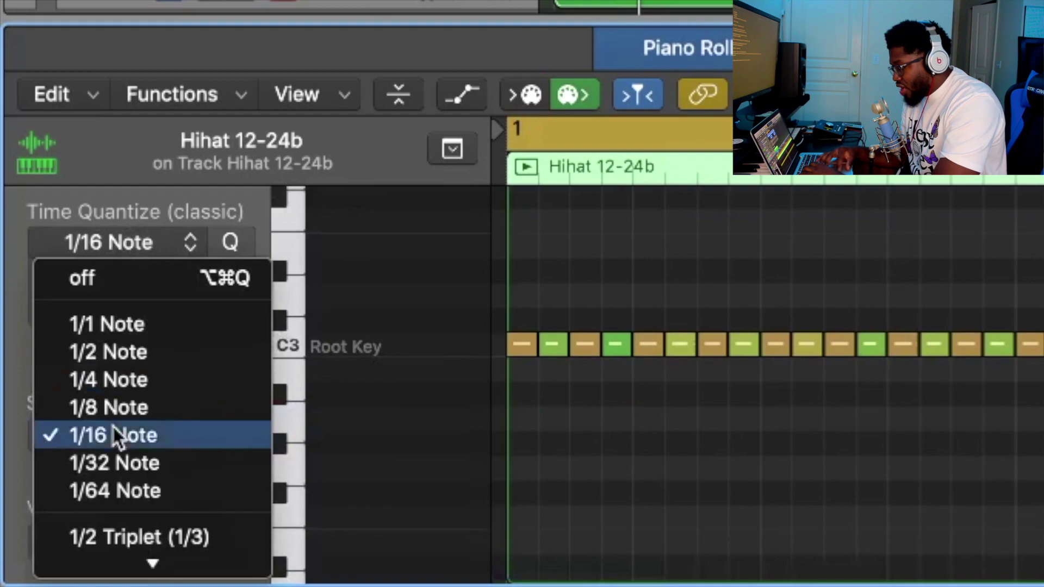
{"action": "mouse_move", "coordinate": [117, 571]}
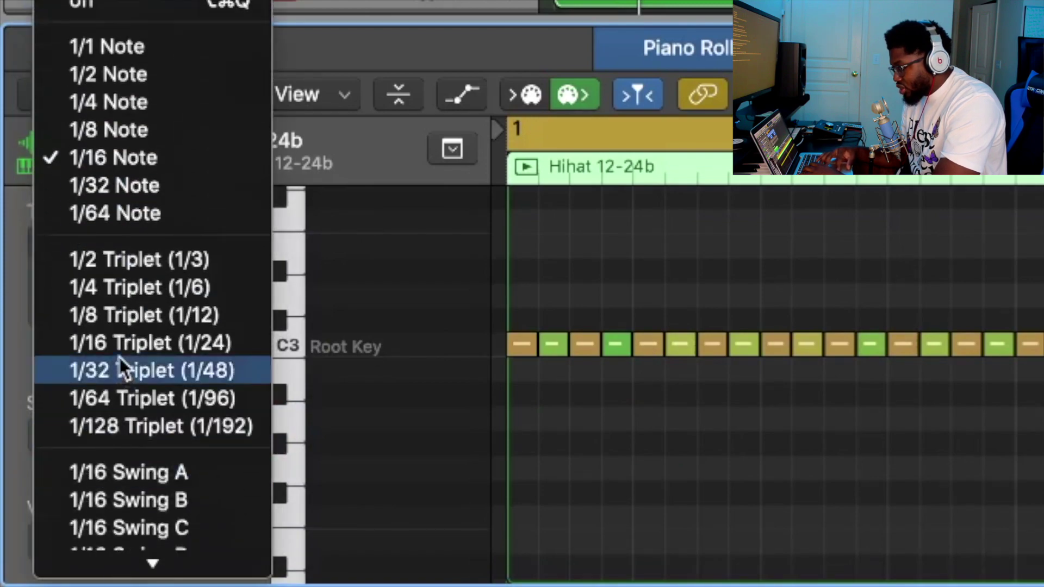
{"action": "left_click", "coordinate": [136, 348]}
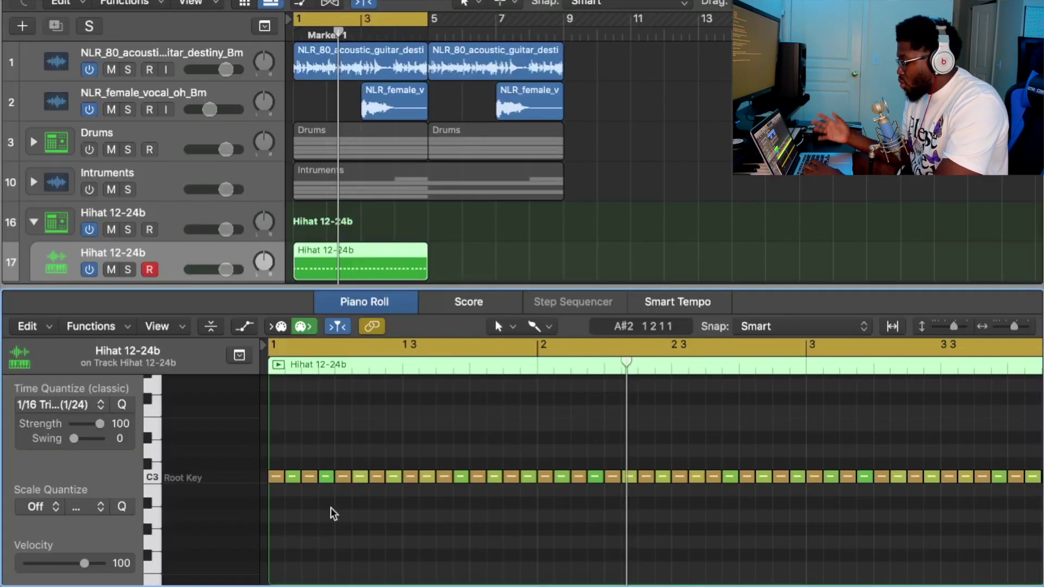
{"action": "key", "text": "Return"}
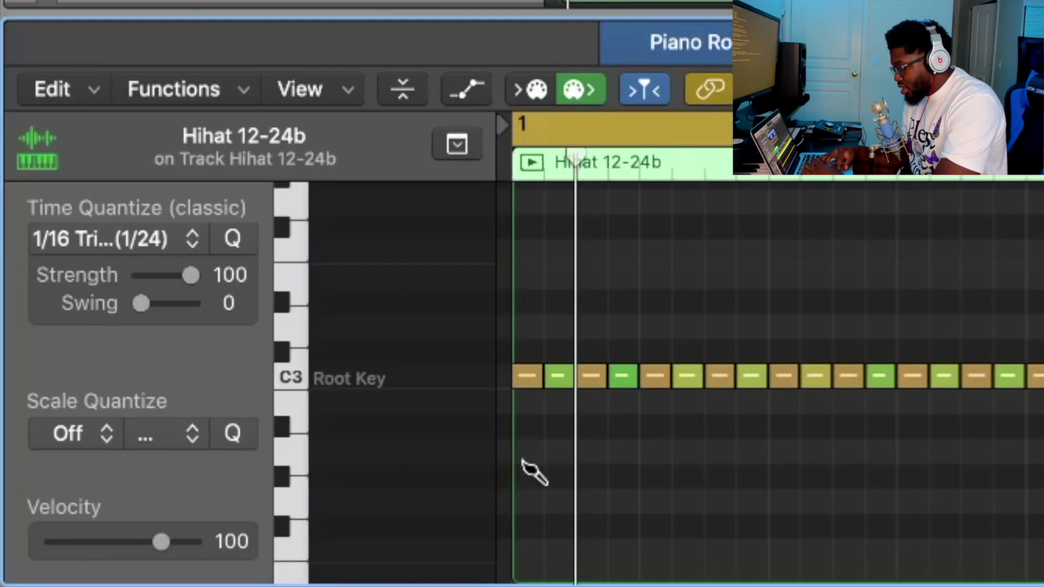
{"action": "left_click", "coordinate": [522, 451]}
{"action": "left_click", "coordinate": [542, 450]}
{"action": "left_click", "coordinate": [565, 450]}
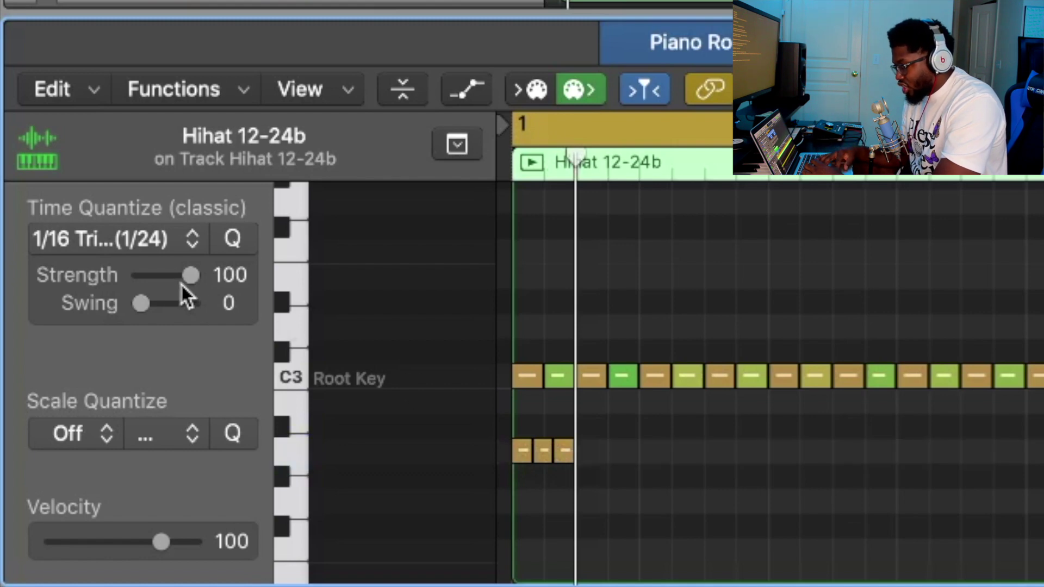
Step: Set Time Quantize to 1/32 Triplet (1/48) and paint six notes directly beneath the 1/16 triplet notes
{"action": "left_click", "coordinate": [117, 242]}
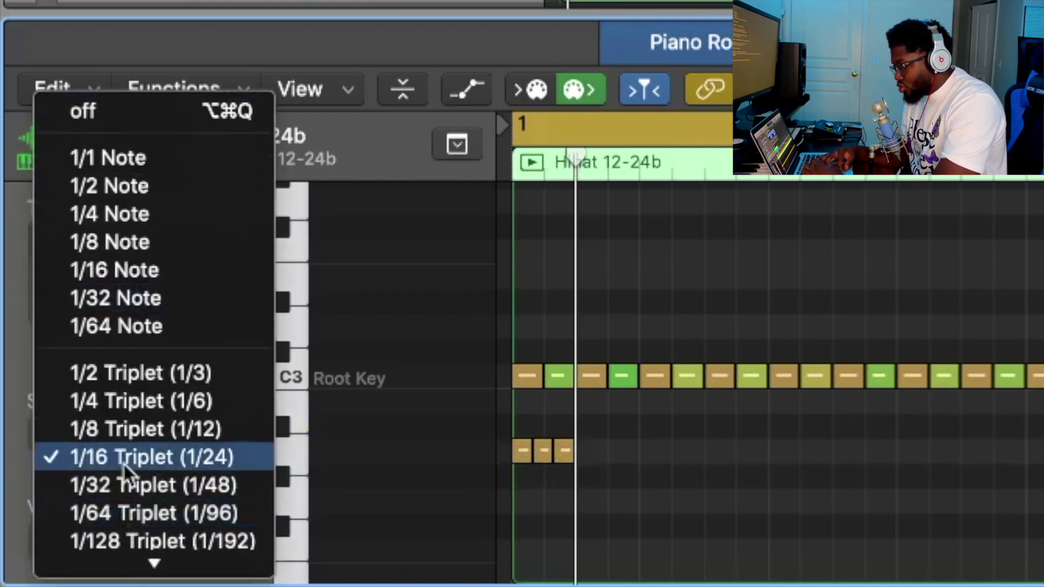
{"action": "left_click", "coordinate": [130, 492]}
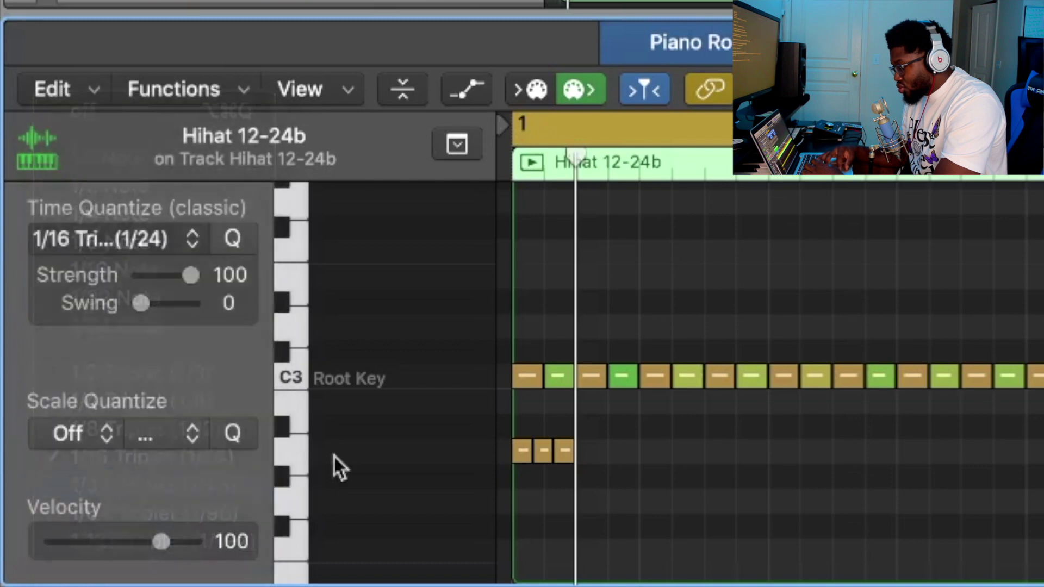
{"action": "mouse_move", "coordinate": [522, 376]}
{"action": "left_mouse_down"}
{"action": "mouse_move", "coordinate": [538, 434]}
{"action": "mouse_move", "coordinate": [521, 479]}
{"action": "mouse_move", "coordinate": [570, 481]}
{"action": "left_mouse_up"}
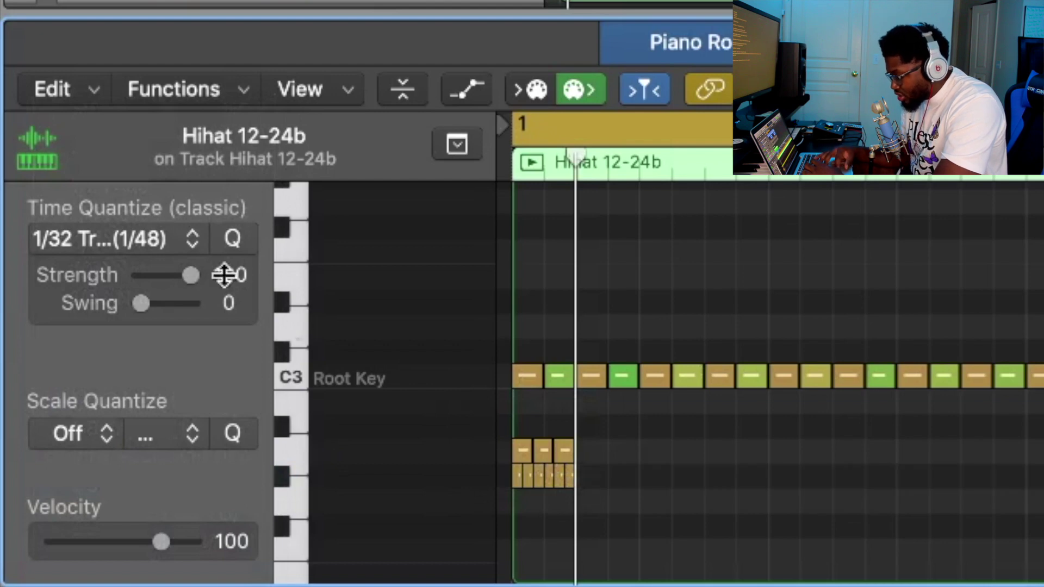
Step: Set Time Quantize to 1/8 Triplet (1/12), paint three notes directly above the 1/16 triplet notes and return the playhead to bar 1
{"action": "left_click", "coordinate": [100, 238]}
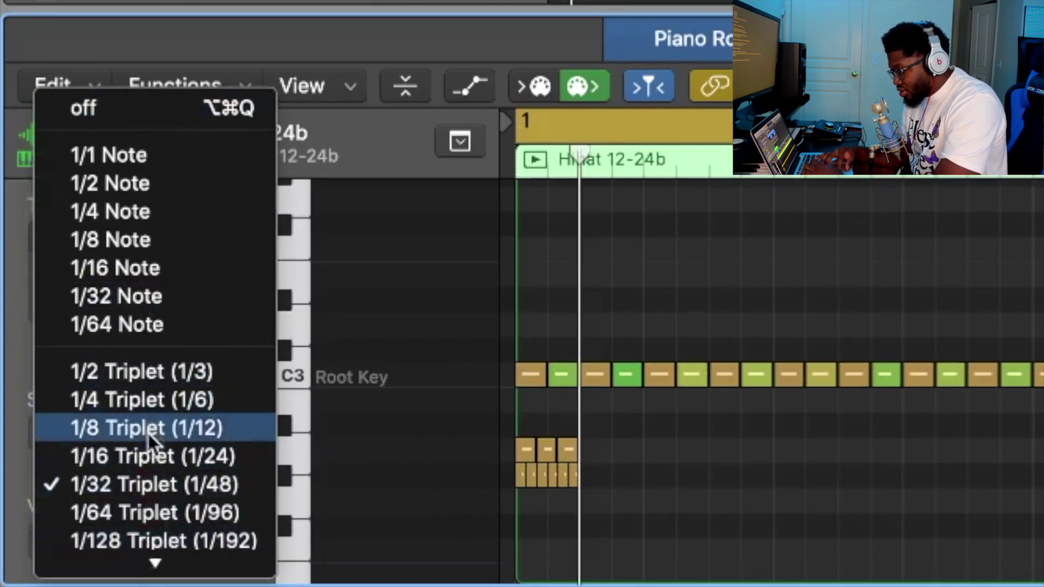
{"action": "left_click", "coordinate": [148, 438]}
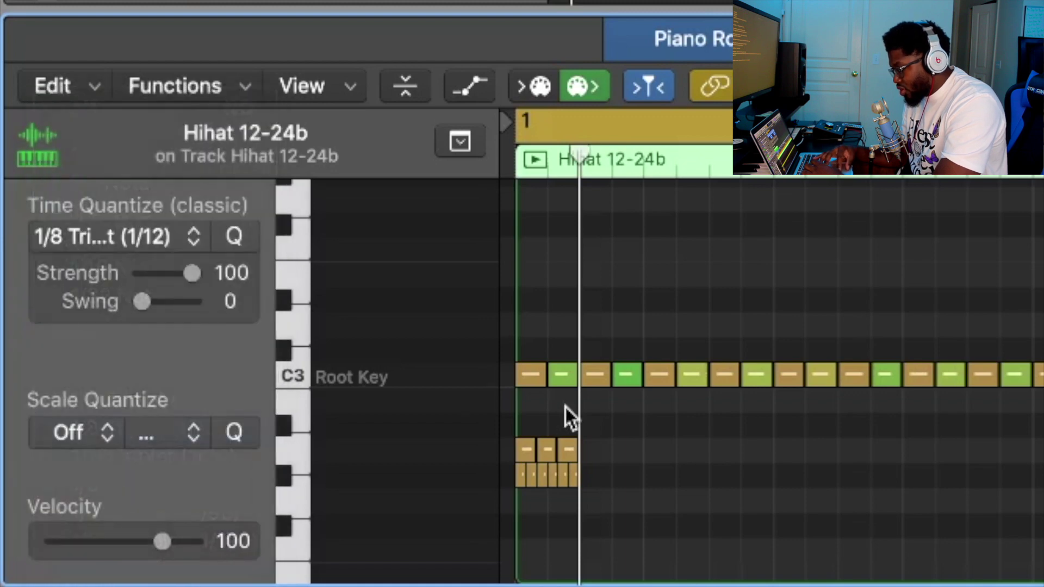
{"action": "left_click", "coordinate": [538, 425]}
{"action": "left_click", "coordinate": [568, 425]}
{"action": "left_click", "coordinate": [620, 424]}
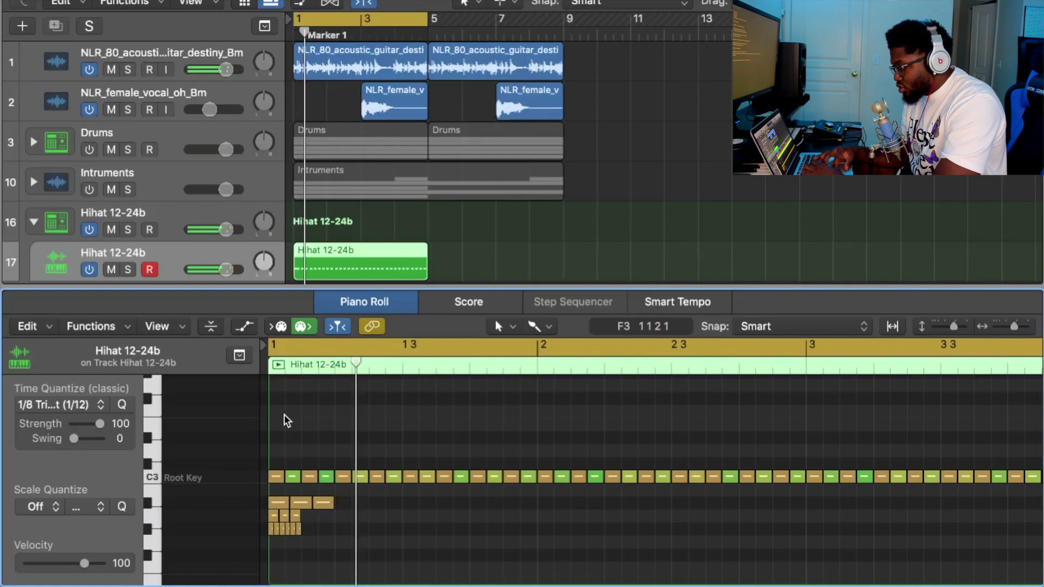
{"action": "key", "text": "Return"}
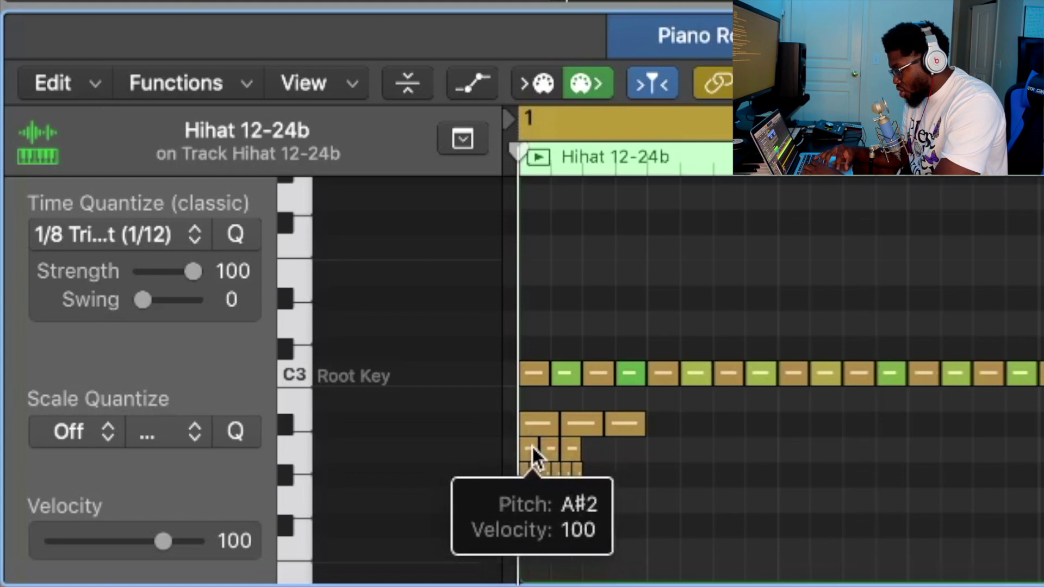
Step: Delete the 12 painted triplet notes and set Time Quantize to 1/16 Triplet (1/24)
{"action": "left_click", "coordinate": [155, 234]}
{"action": "scroll", "coordinate": [163, 397], "scroll_direction": "down", "scroll_amount": 5}
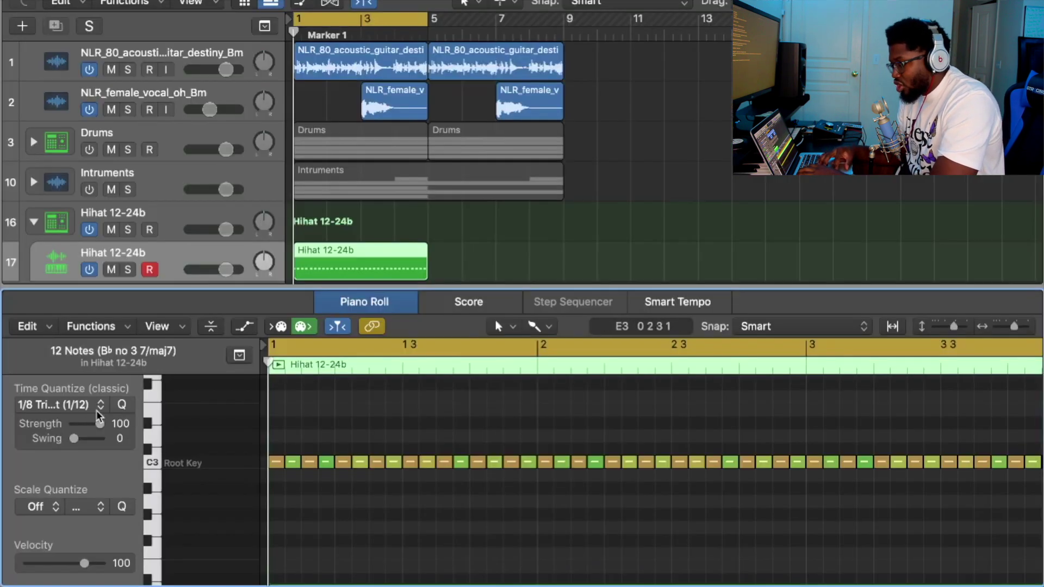
{"action": "left_click", "coordinate": [96, 409]}
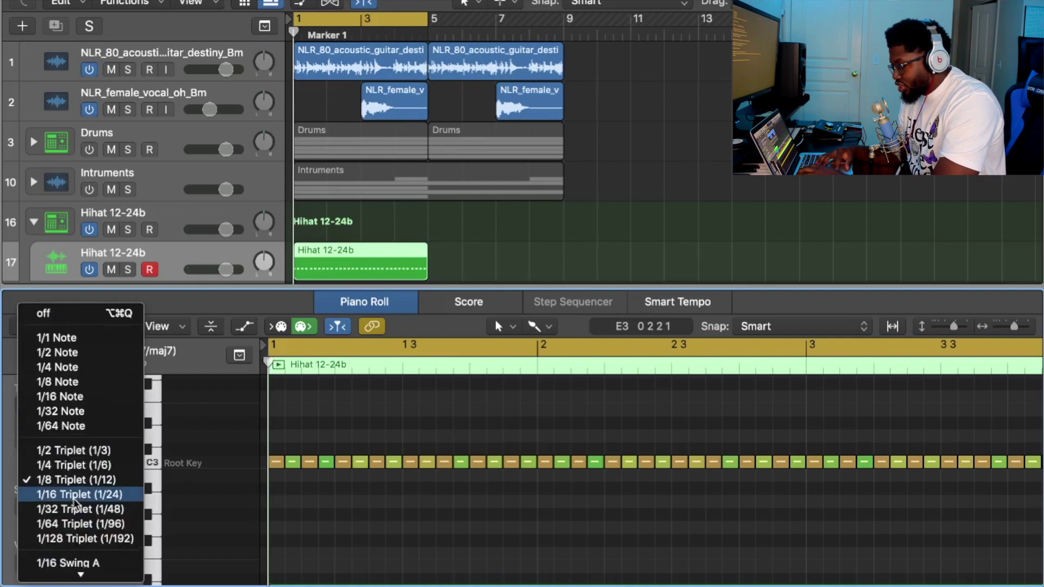
{"action": "left_click", "coordinate": [73, 498]}
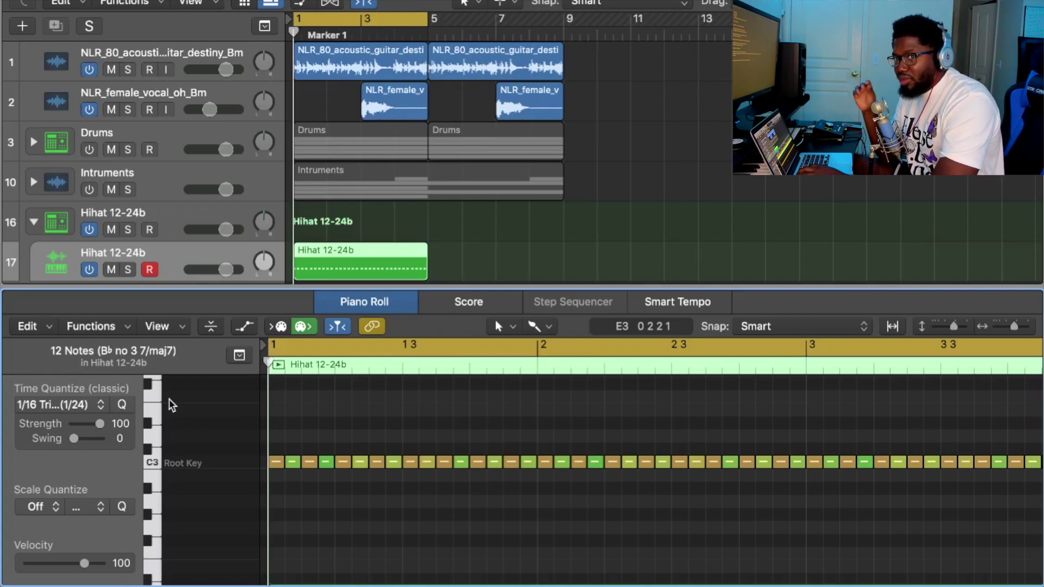
Step: Expand the Drums stack, solo the acoustic guitar, Snare (GodIsGood) and Hihat 12-24b tracks, and collapse the stack again
{"action": "left_click", "coordinate": [35, 143]}
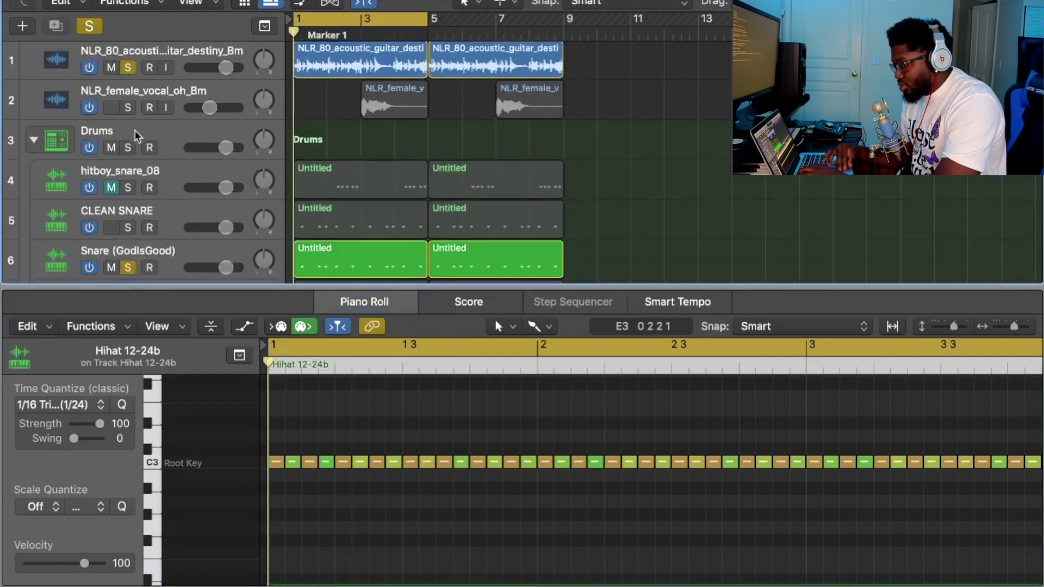
{"action": "scroll", "coordinate": [135, 131], "scroll_direction": "down", "scroll_amount": 10}
{"action": "left_click", "coordinate": [131, 177]}
{"action": "scroll", "coordinate": [108, 109], "scroll_direction": "up", "scroll_amount": 10}
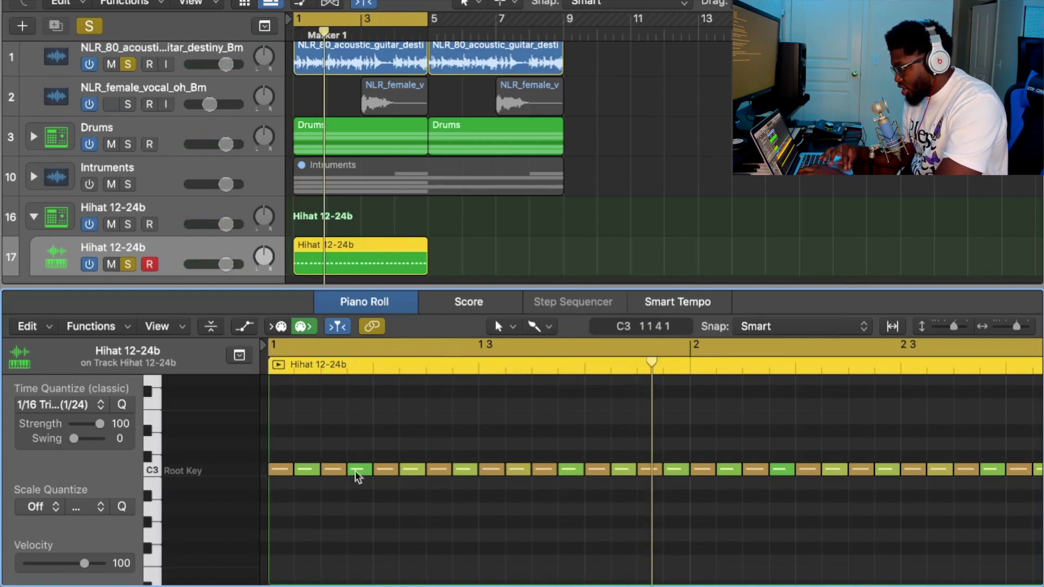
Step: Play the soloed guitar, snare and hi-hat together to judge where a triplet roll fits
{"action": "mouse_move", "coordinate": [370, 473]}
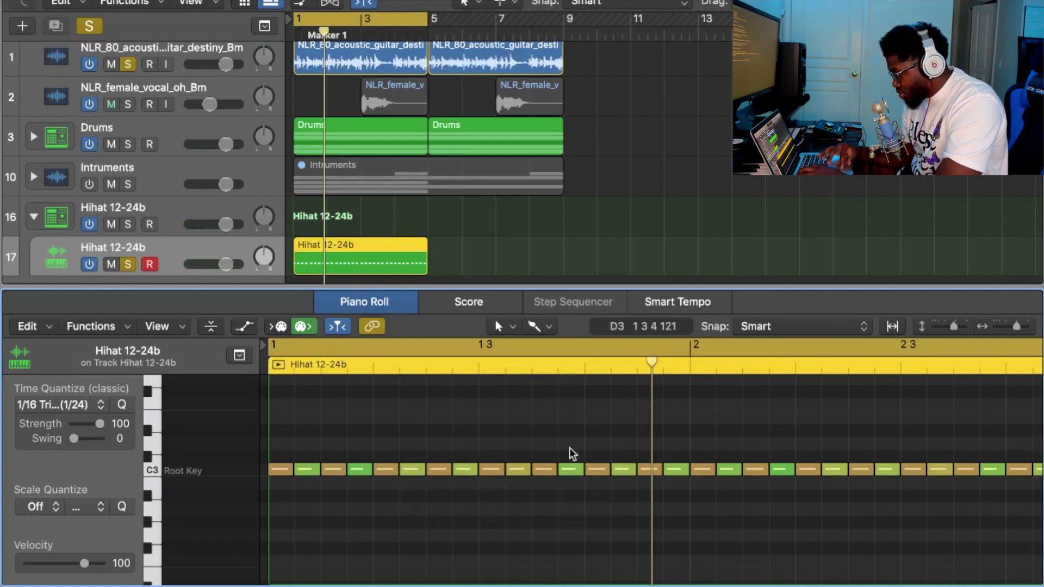
{"action": "key", "text": "space"}
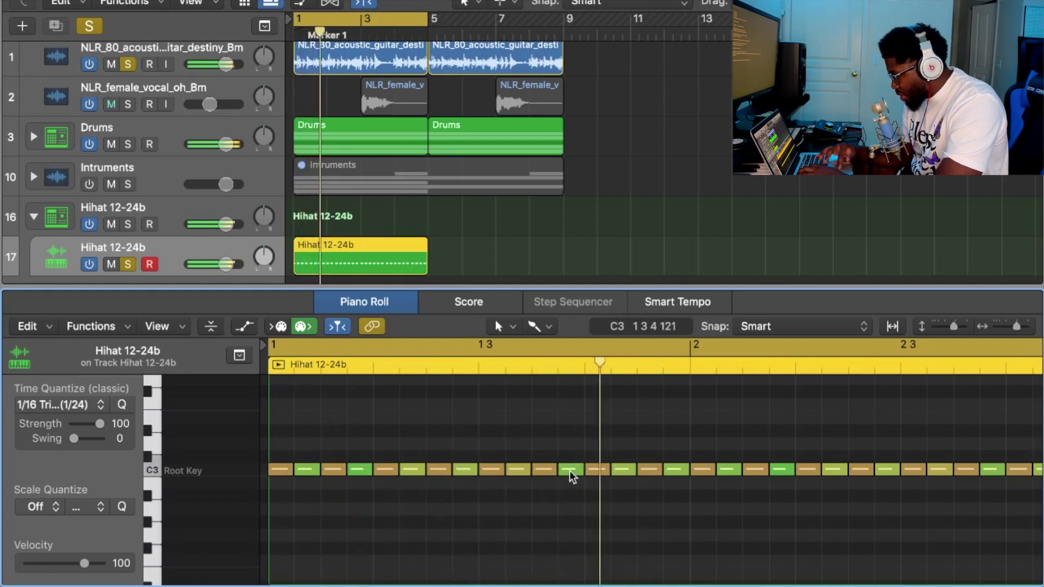
{"action": "scroll", "coordinate": [339, 491], "scroll_direction": "down", "scroll_amount": 3}
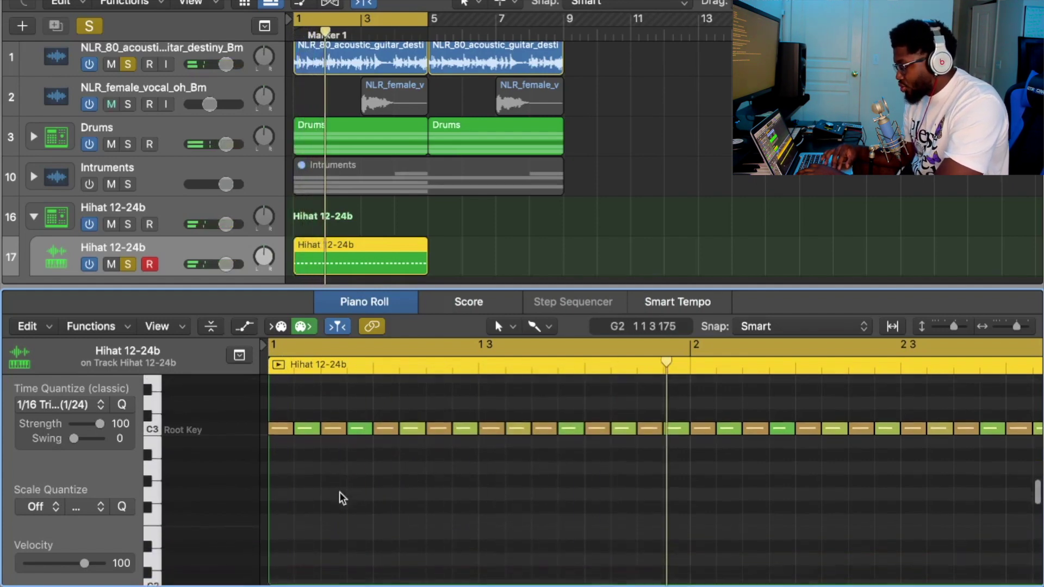
{"action": "scroll", "coordinate": [330, 491], "scroll_direction": "up", "scroll_amount": 2}
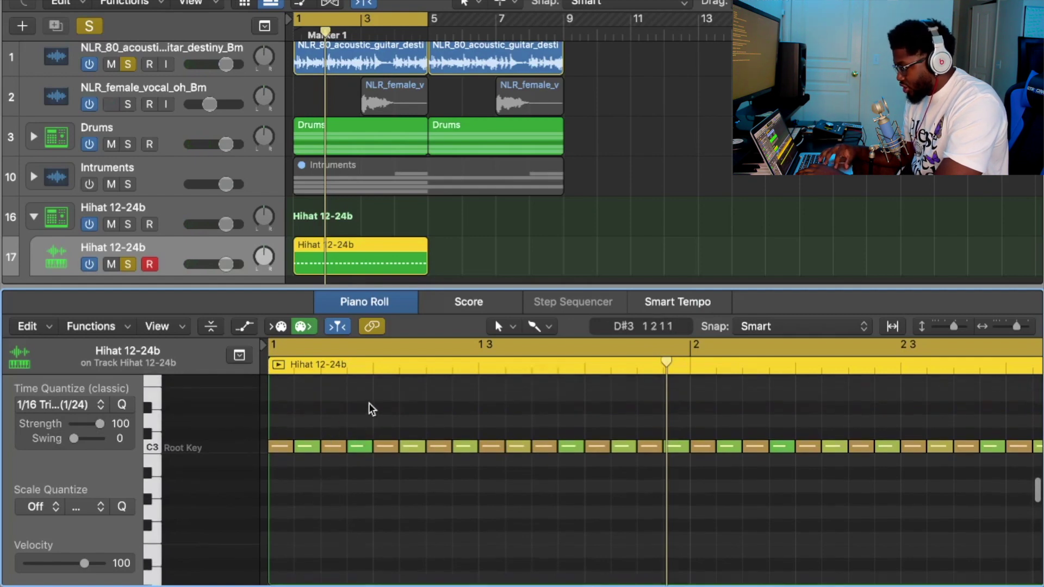
Step: Keep Time Quantize at 1/16 Triplet (1/24) and paint three F#2 notes beneath the third and fourth hi-hat notes
{"action": "left_click", "coordinate": [74, 406]}
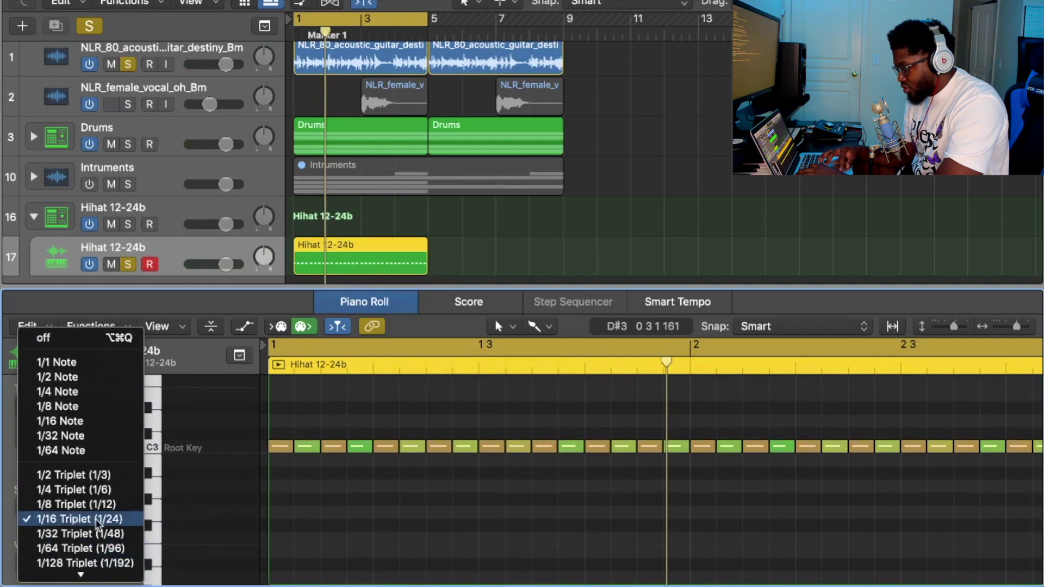
{"action": "left_click", "coordinate": [96, 518]}
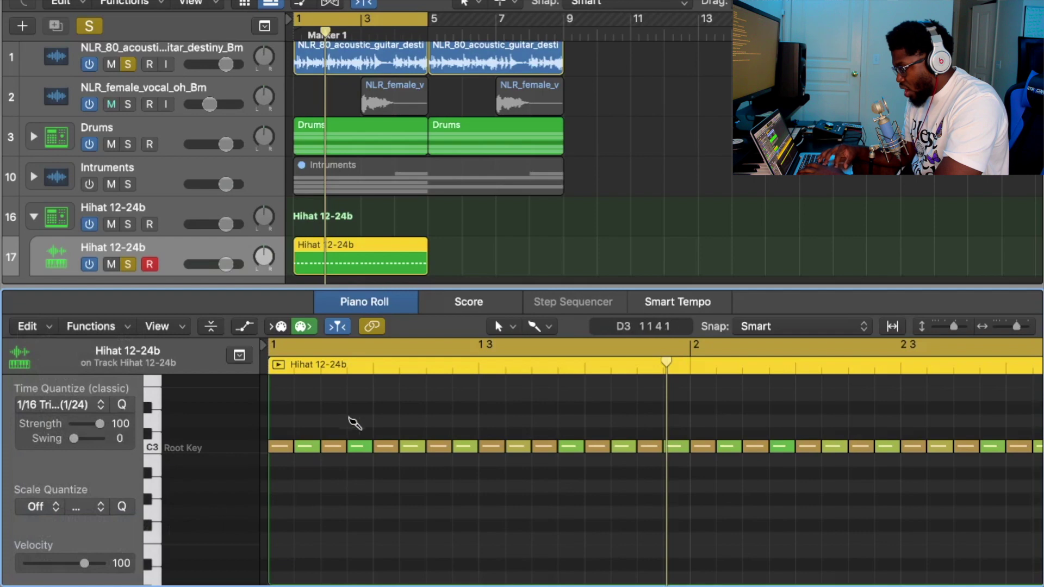
{"action": "left_click", "coordinate": [330, 525]}
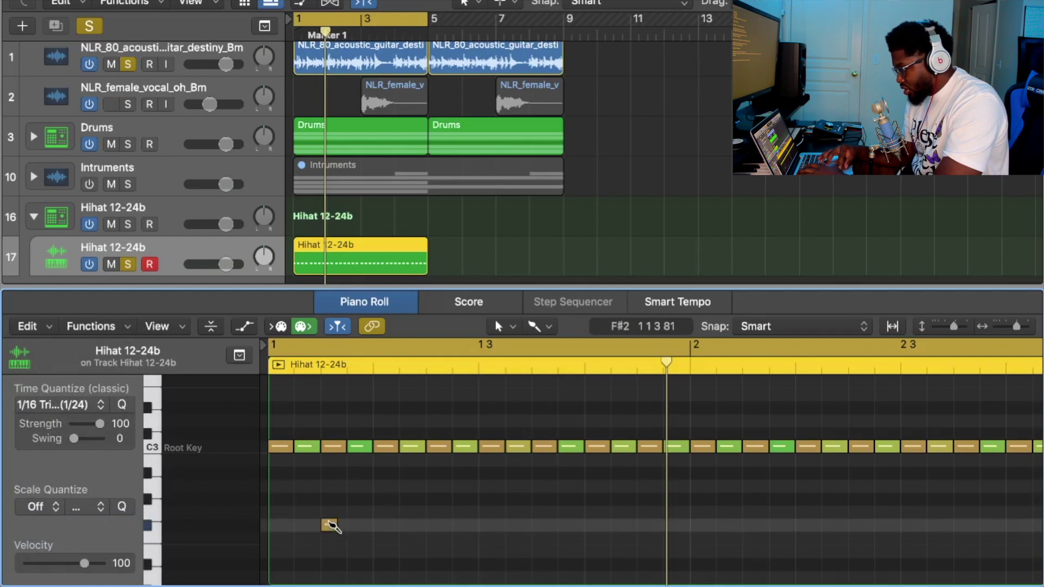
{"action": "left_click", "coordinate": [347, 526]}
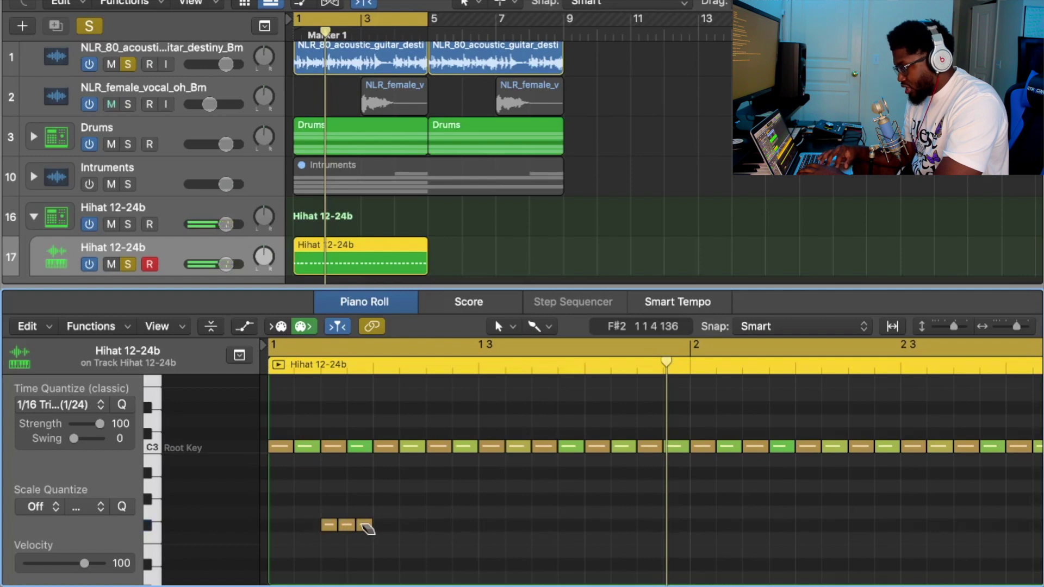
Step: Try the three-note hi-hat roll at C#2 by moving the three painted F#2 notes down during playback
{"action": "scroll", "coordinate": [303, 410], "scroll_direction": "down", "scroll_amount": 4}
{"action": "left_click_drag", "start_coordinate": [306, 415], "coordinate": [329, 494]}
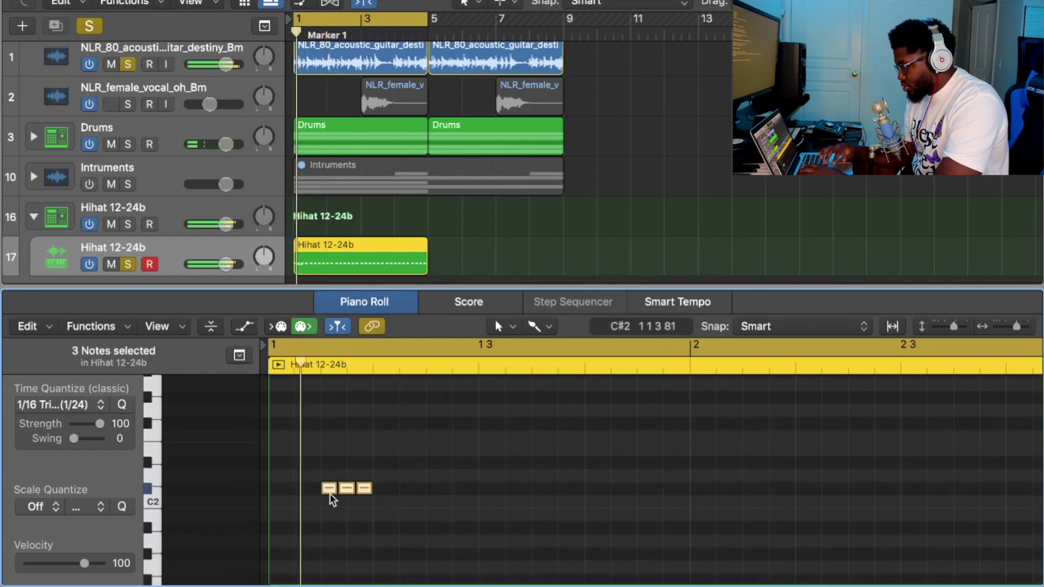
{"action": "scroll", "coordinate": [330, 495], "scroll_direction": "up", "scroll_amount": 4}
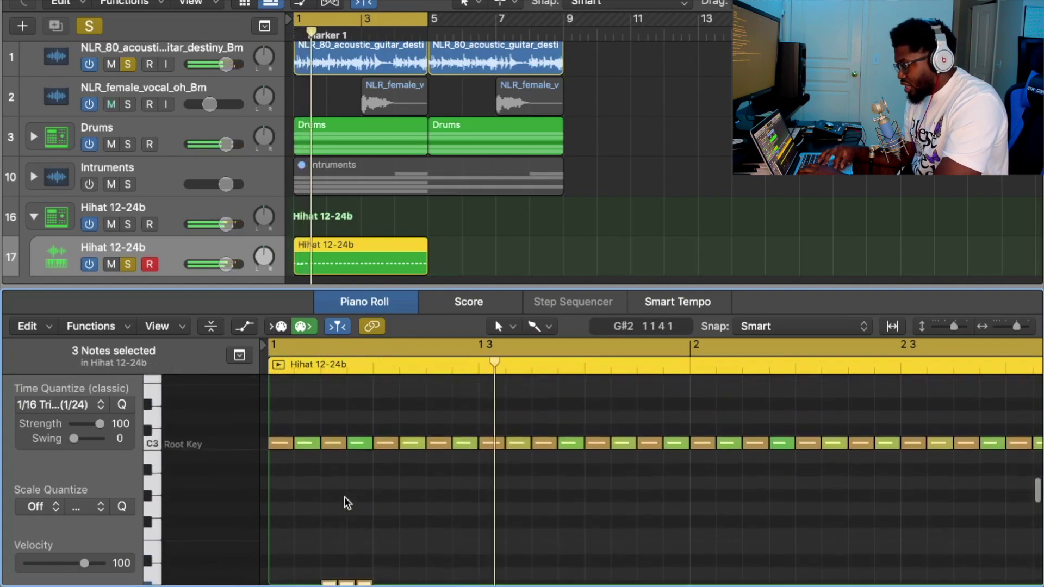
{"action": "scroll", "coordinate": [344, 497], "scroll_direction": "down", "scroll_amount": 1}
{"action": "scroll", "coordinate": [344, 497], "scroll_direction": "down", "scroll_amount": 3}
{"action": "scroll", "coordinate": [344, 497], "scroll_direction": "left", "scroll_amount": 1}
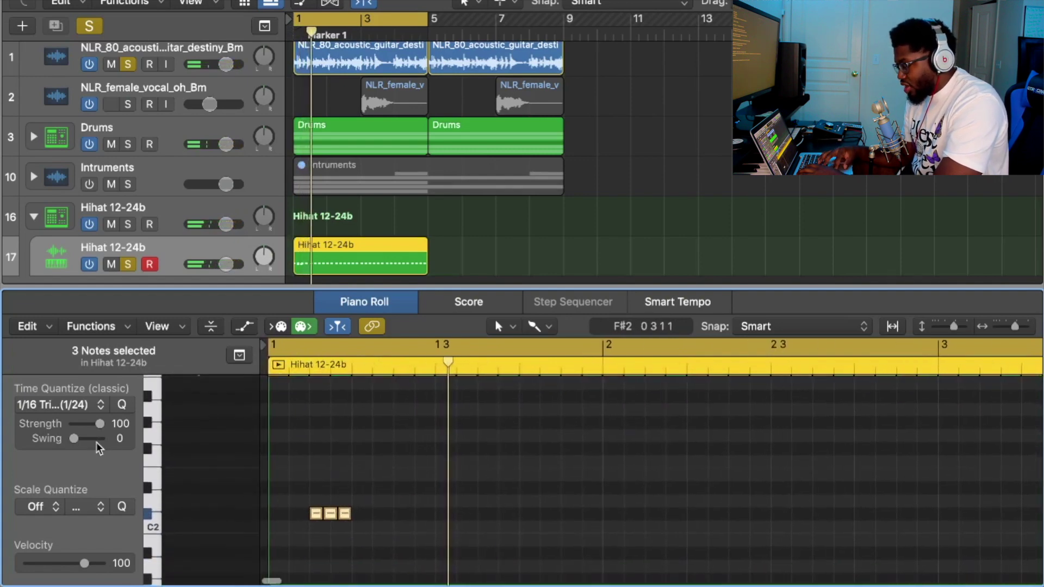
Step: Undo the three-note roll and set Time Quantize to 1/32 Triplet (1/48)
{"action": "key", "text": "super+z"}
{"action": "key", "text": "super+z"}
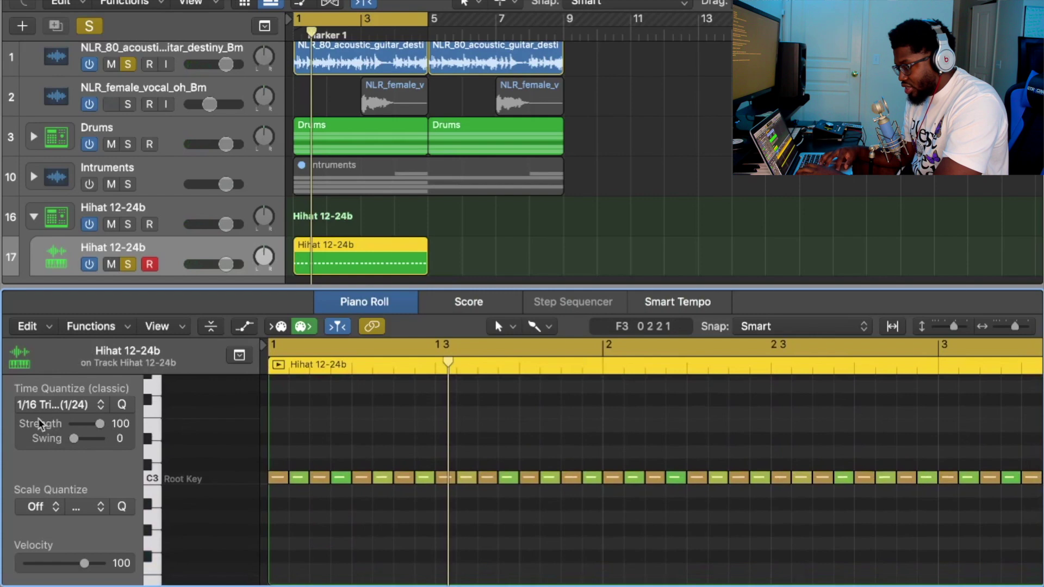
{"action": "left_click", "coordinate": [43, 408]}
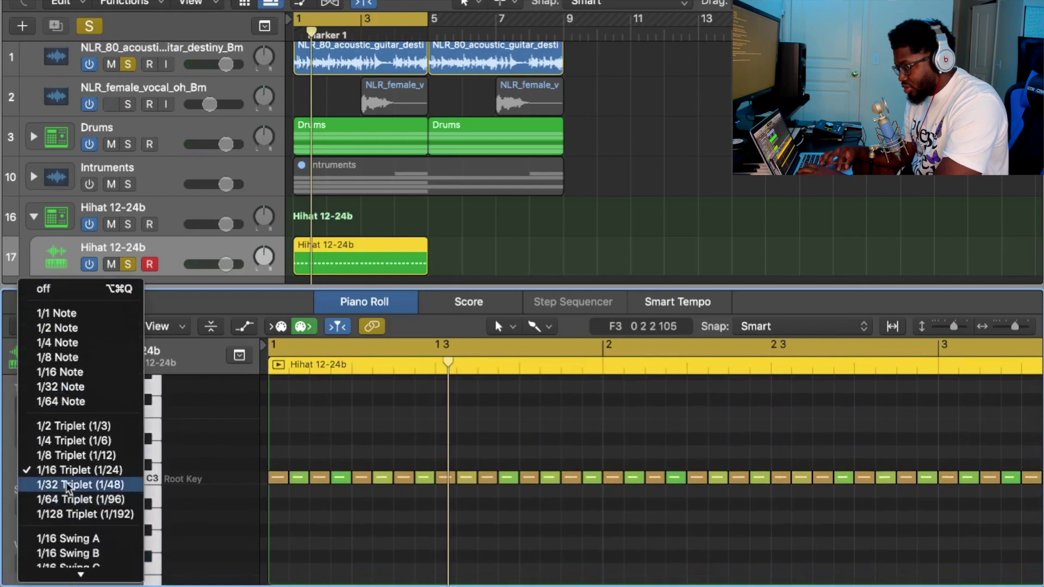
{"action": "left_click", "coordinate": [67, 484]}
Step: Paint six F#2 notes beneath the third and fourth hi-hat notes, then select them and listen during playback
{"action": "scroll", "coordinate": [315, 506], "scroll_direction": "down", "scroll_amount": 2}
{"action": "key", "text": "space"}
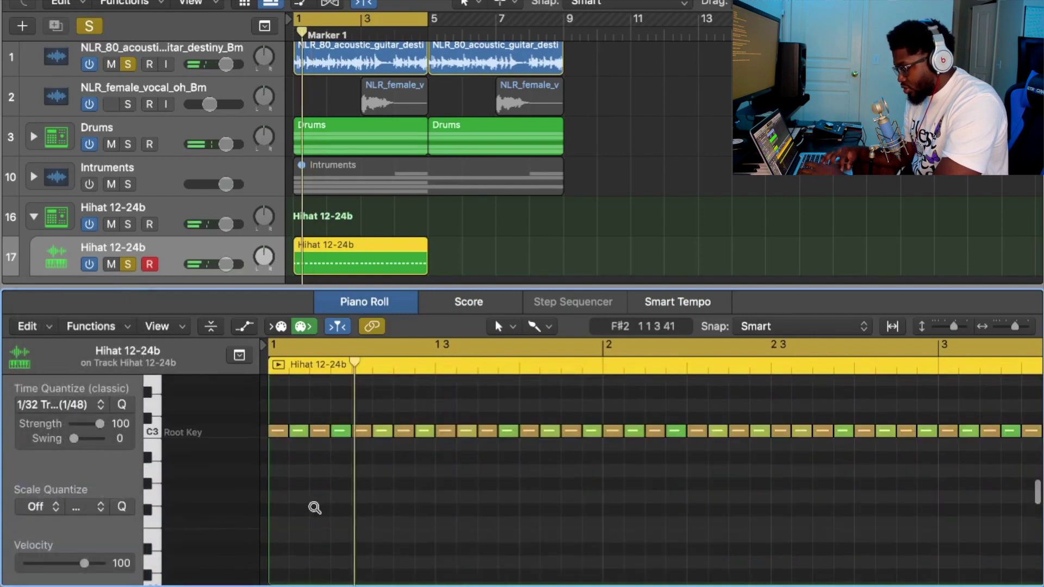
{"action": "left_click_drag", "start_coordinate": [313, 512], "coordinate": [348, 514]}
{"action": "left_click", "coordinate": [348, 514]}
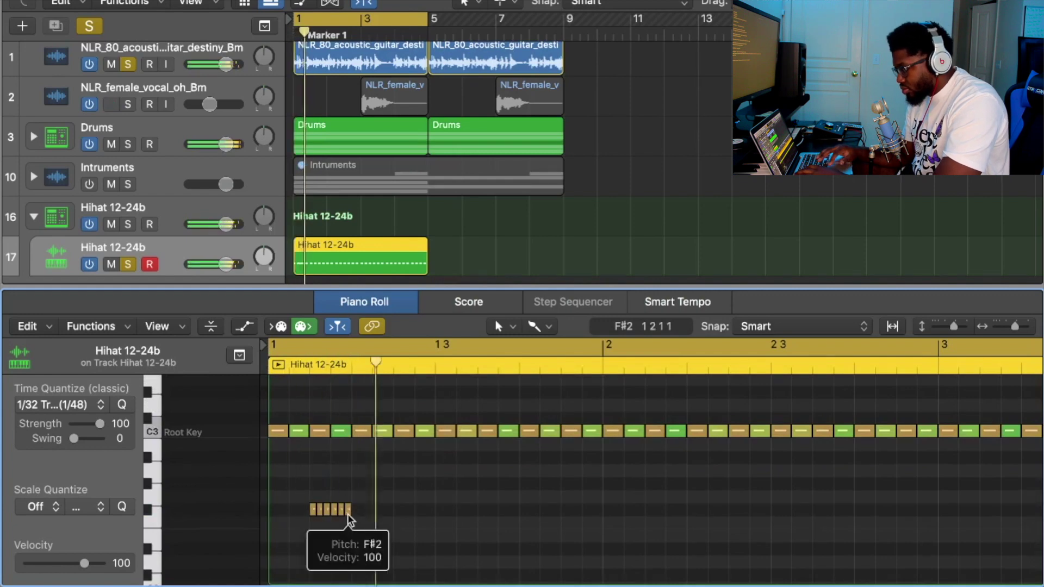
{"action": "left_click", "coordinate": [339, 509]}
{"action": "scroll", "coordinate": [511, 575], "scroll_direction": "down", "scroll_amount": 2}
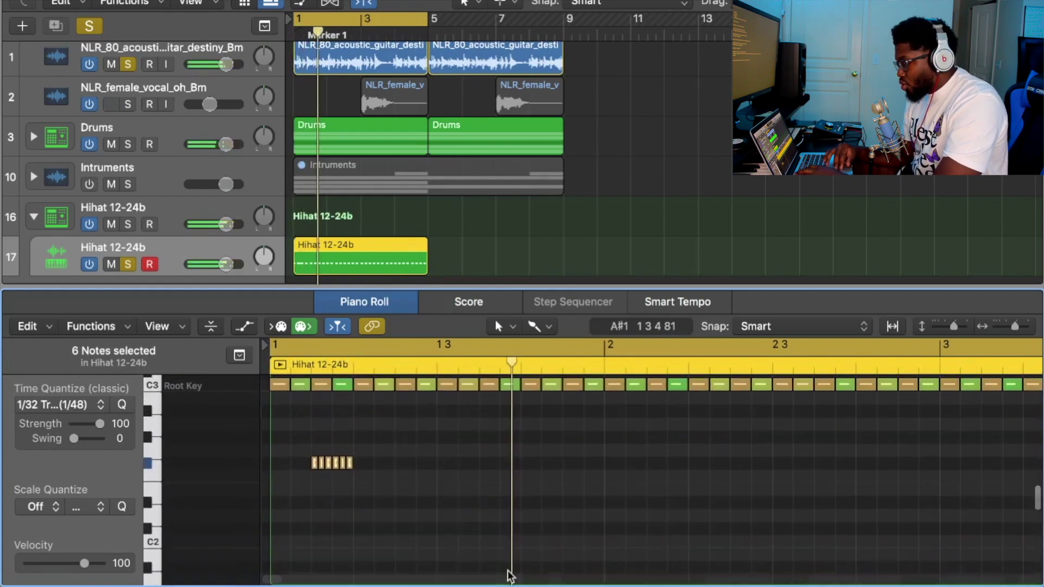
{"action": "scroll", "coordinate": [511, 575], "scroll_direction": "up", "scroll_amount": 2}
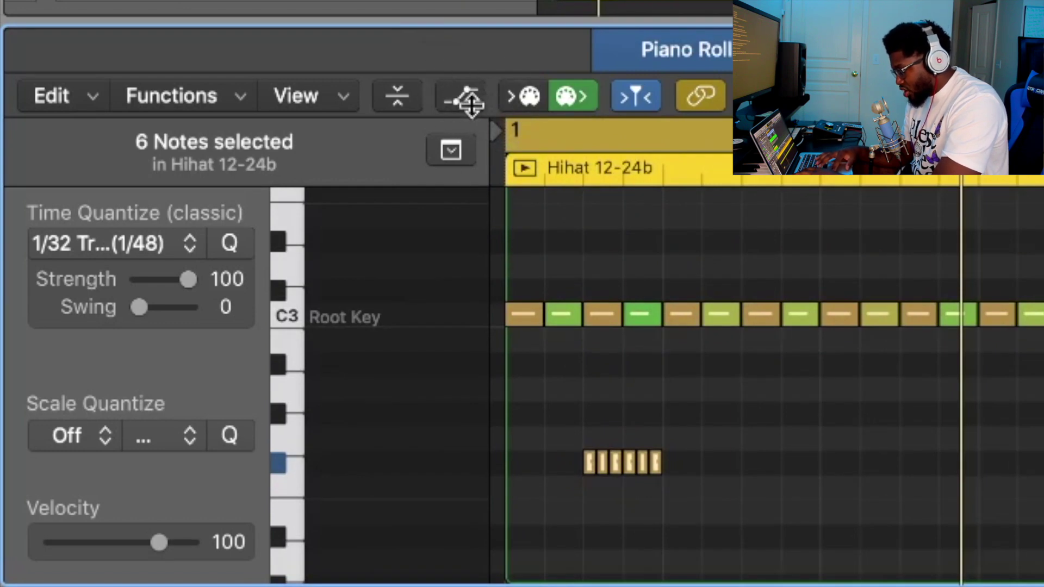
Step: Show the Automation/MIDI area in the Piano Roll with Note Velocity as its parameter
{"action": "left_click", "coordinate": [471, 100]}
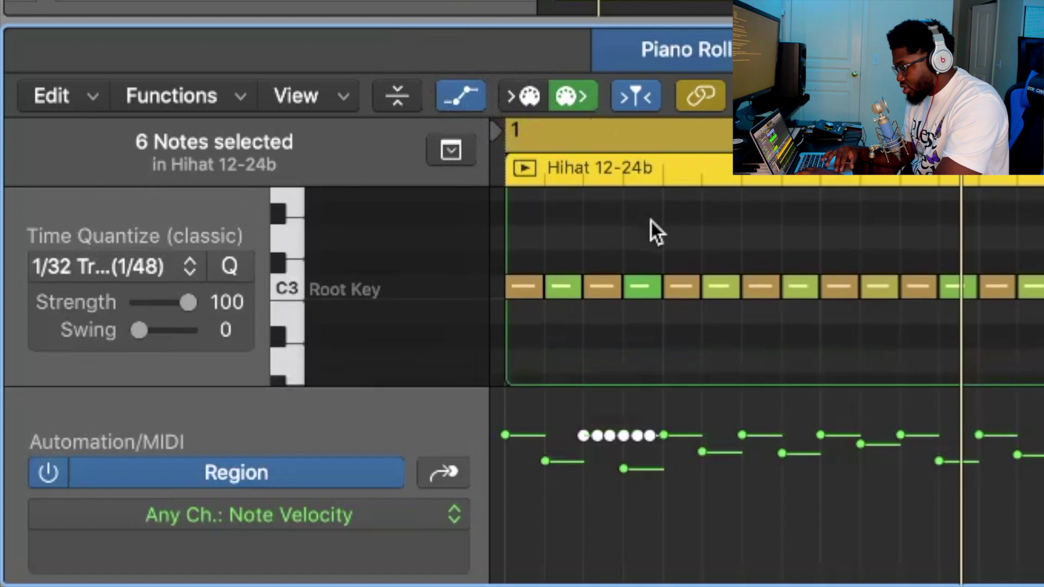
{"action": "left_click", "coordinate": [422, 516]}
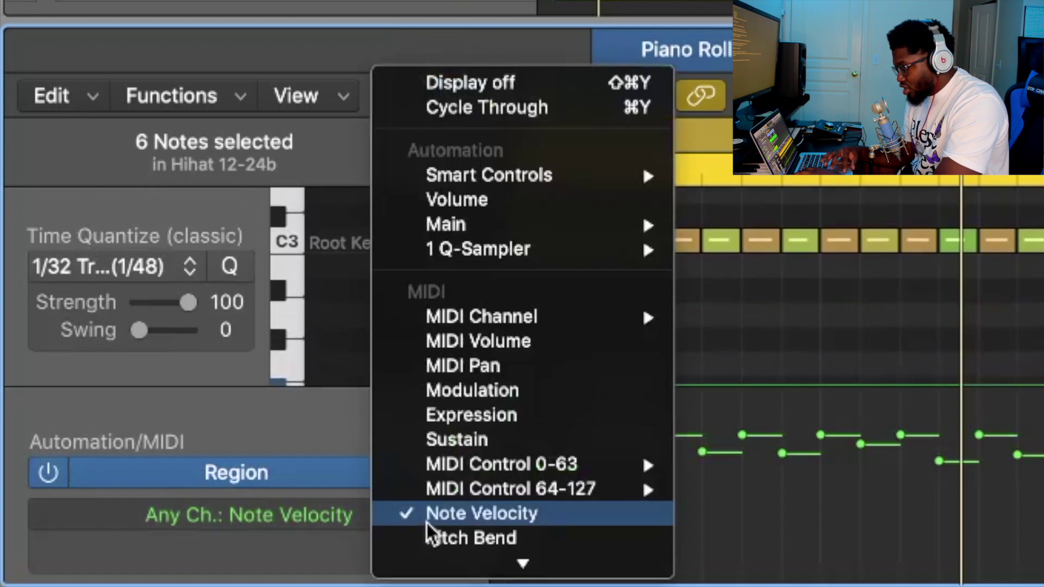
{"action": "left_click", "coordinate": [454, 517]}
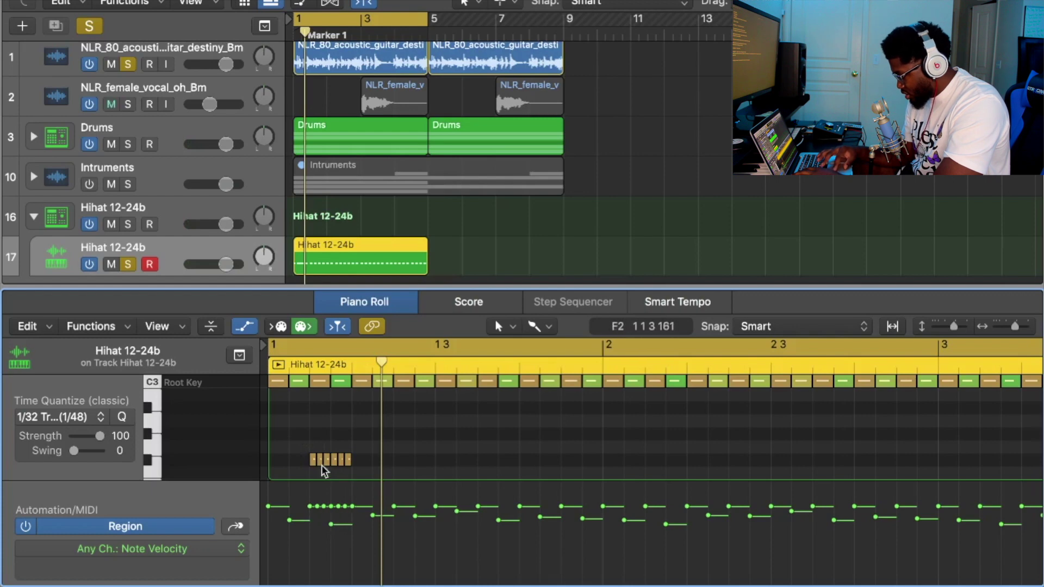
Step: Lower the velocity of all six roll notes together and play the result
{"action": "left_click_drag", "start_coordinate": [293, 438], "coordinate": [391, 468]}
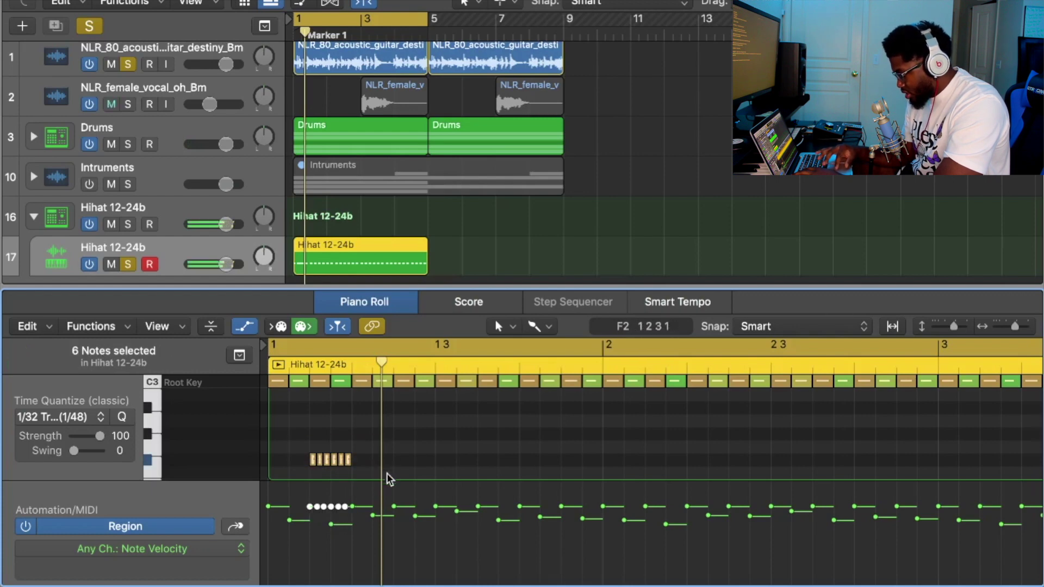
{"action": "left_click_drag", "start_coordinate": [312, 507], "coordinate": [309, 582]}
{"action": "key", "text": "space"}
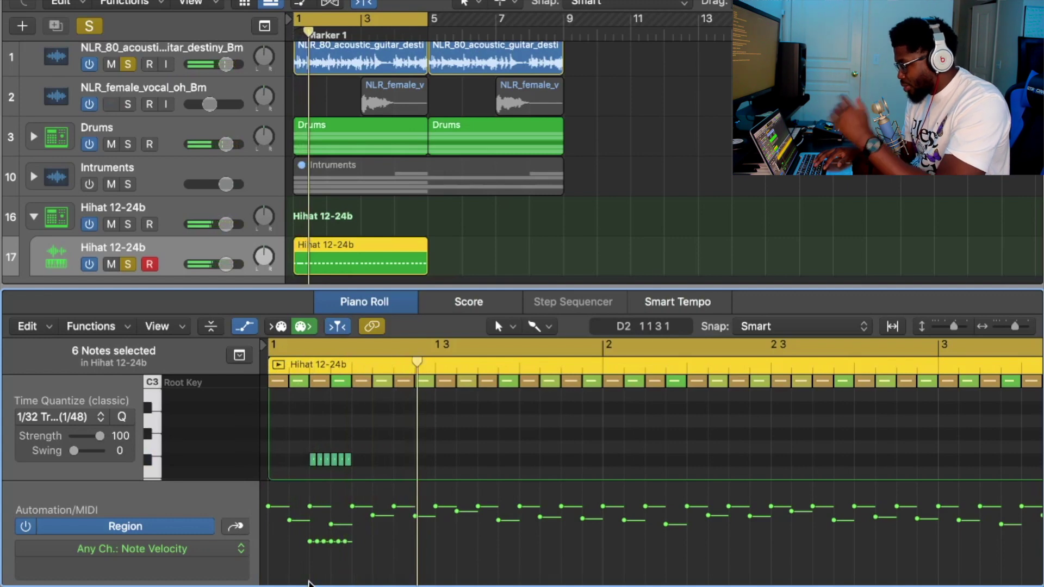
{"action": "key", "text": "space"}
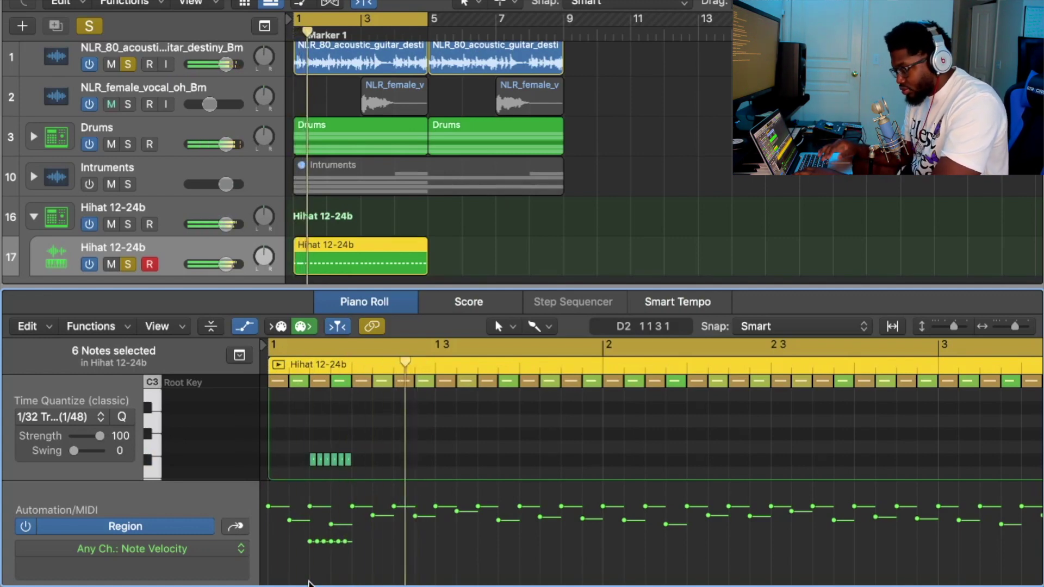
{"action": "key", "text": "space"}
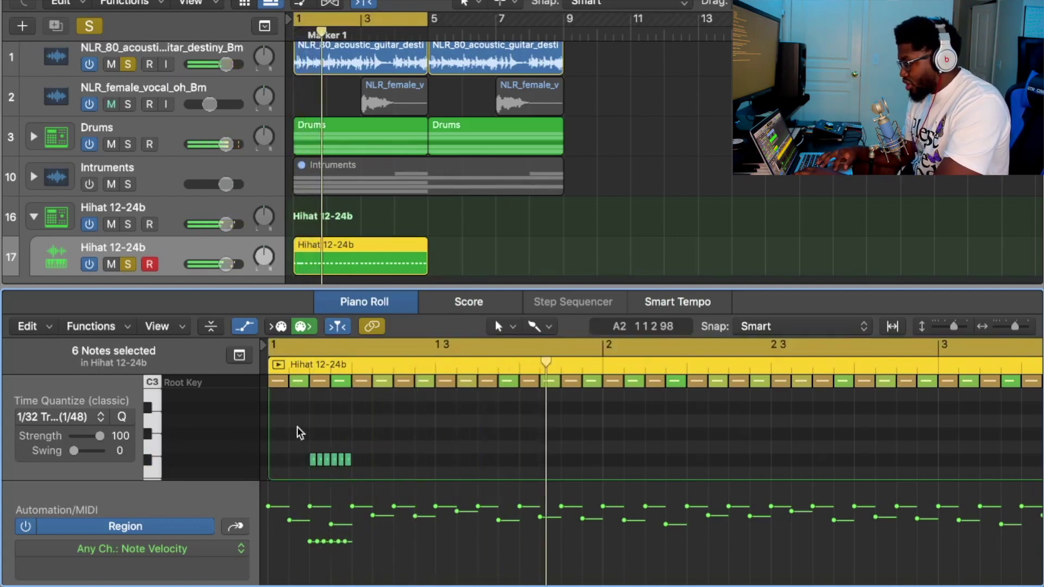
Step: Try a steep rising velocity ramp across the six roll notes and undo it
{"action": "left_click_drag", "start_coordinate": [296, 419], "coordinate": [400, 471]}
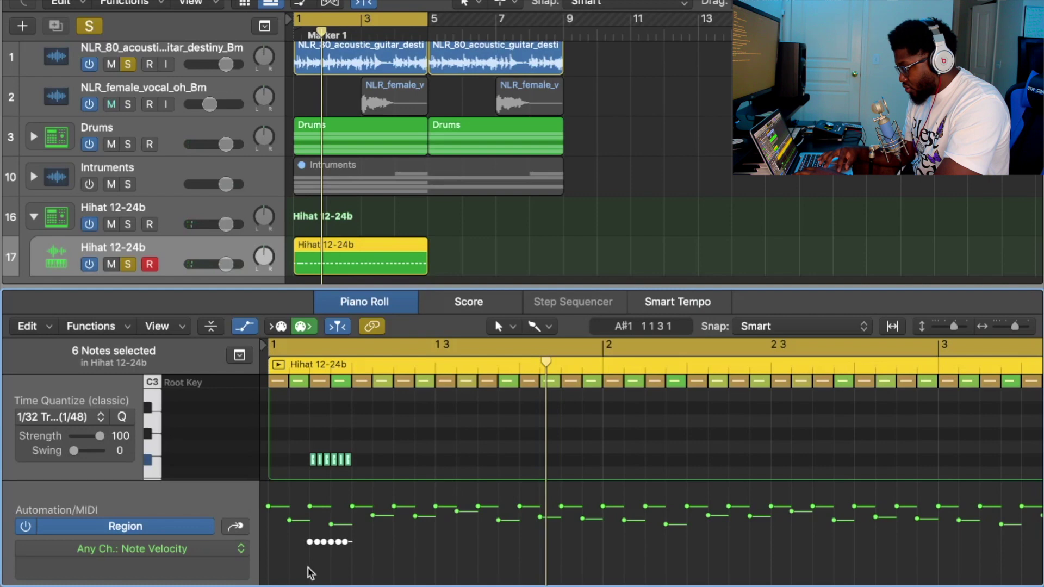
{"action": "left_click_drag", "start_coordinate": [308, 568], "coordinate": [355, 517]}
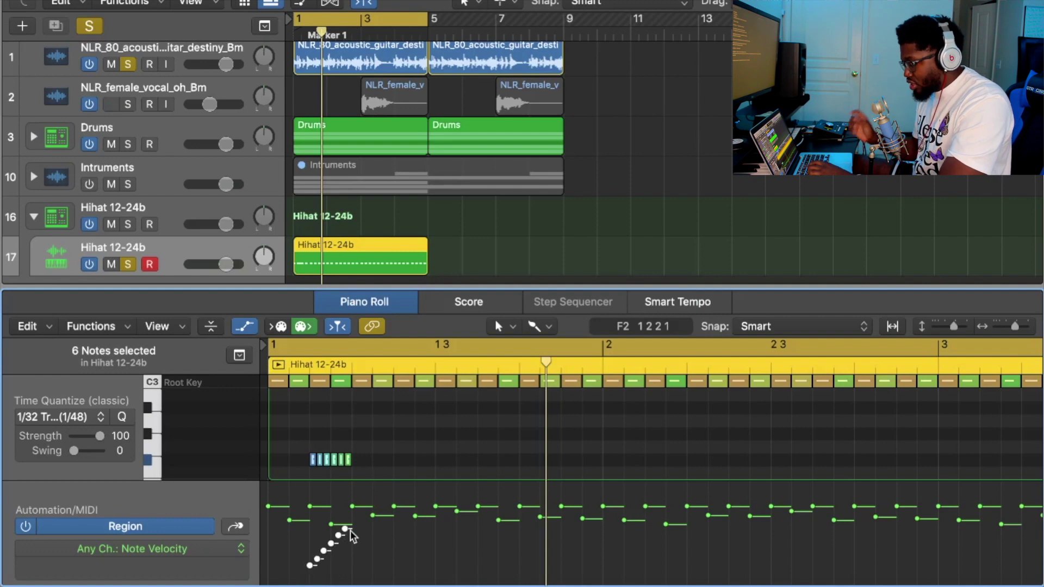
{"action": "key", "text": "super+z"}
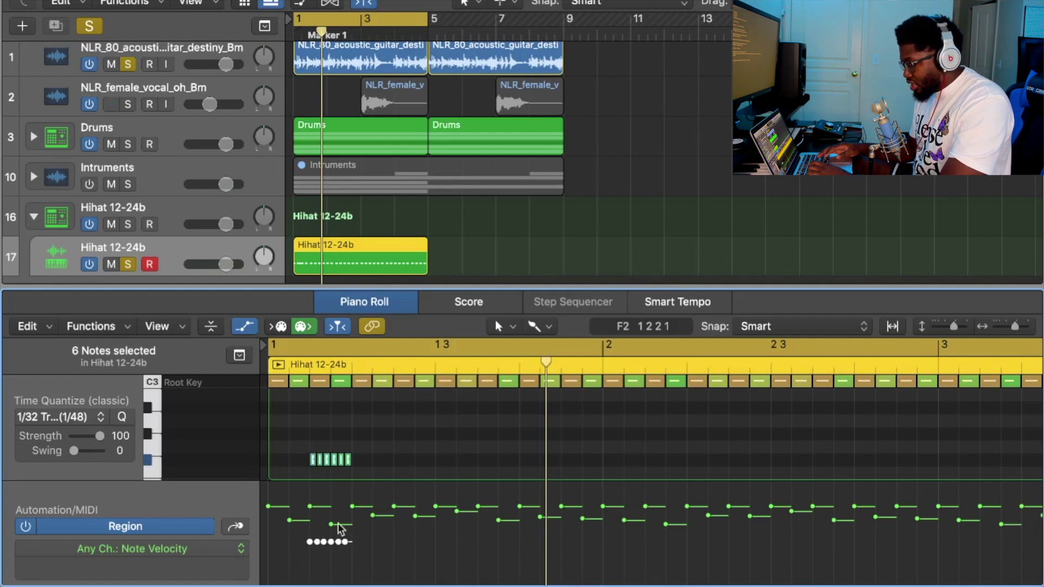
Step: Draw a gentler rising velocity ramp across the six roll notes, up to about 79, and play it back
{"action": "left_click", "coordinate": [287, 436]}
{"action": "left_click_drag", "start_coordinate": [286, 437], "coordinate": [400, 459]}
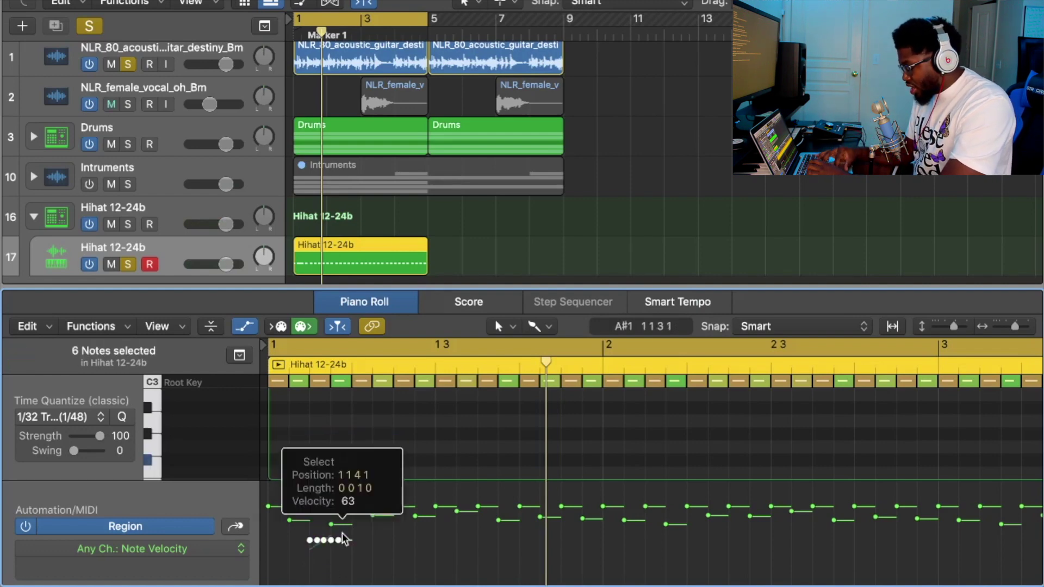
{"action": "left_click_drag", "start_coordinate": [343, 533], "coordinate": [346, 532]}
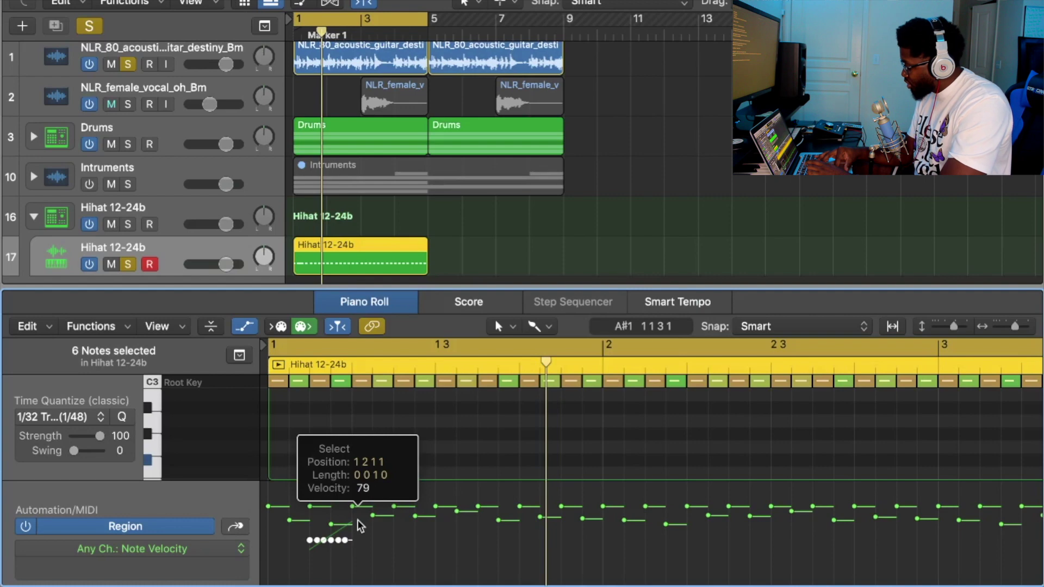
{"action": "left_click_drag", "start_coordinate": [357, 519], "coordinate": [357, 519]}
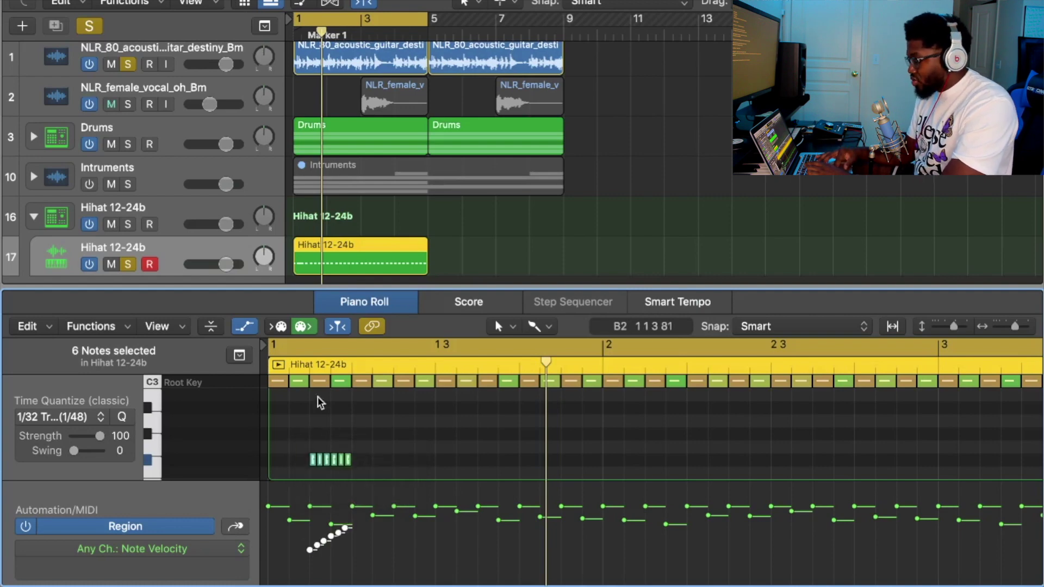
{"action": "key", "text": "space"}
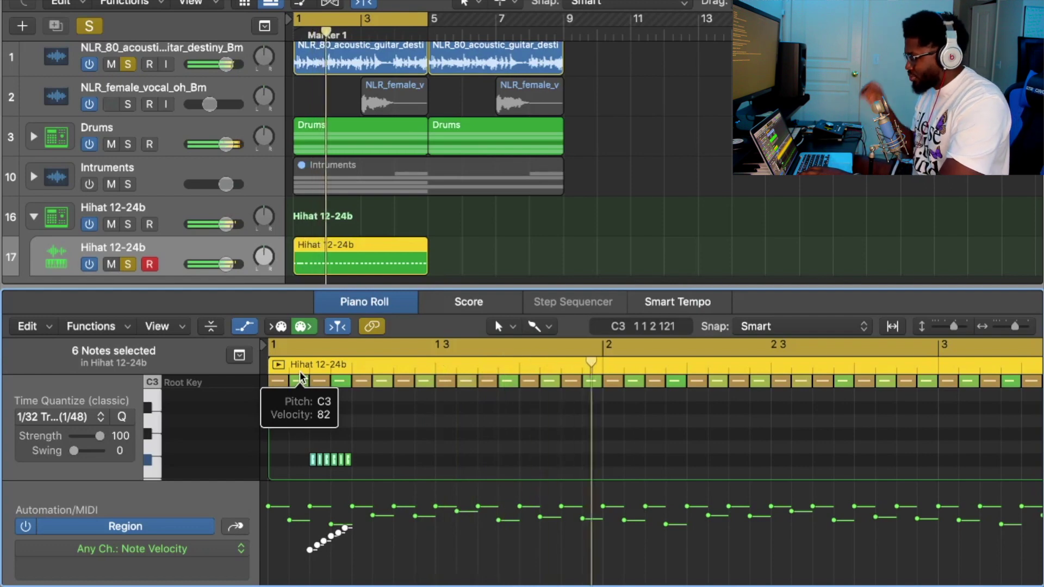
{"action": "key", "text": "space"}
Step: Copy the six-note F#2 roll into bar 2 and move the copy to start at 2 3 3 1
{"action": "left_click_drag", "start_coordinate": [391, 442], "coordinate": [296, 462]}
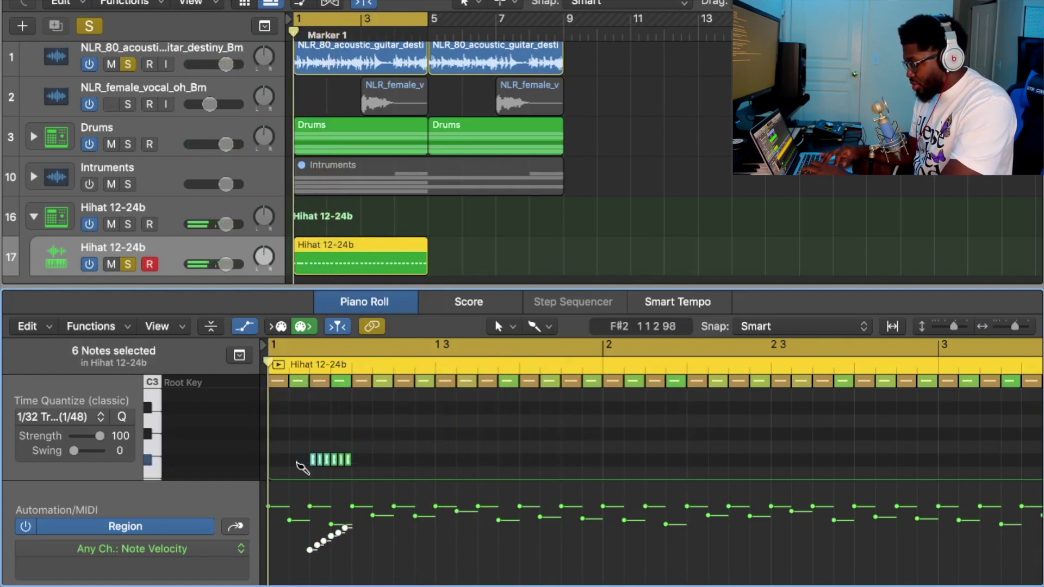
{"action": "key", "text": "space"}
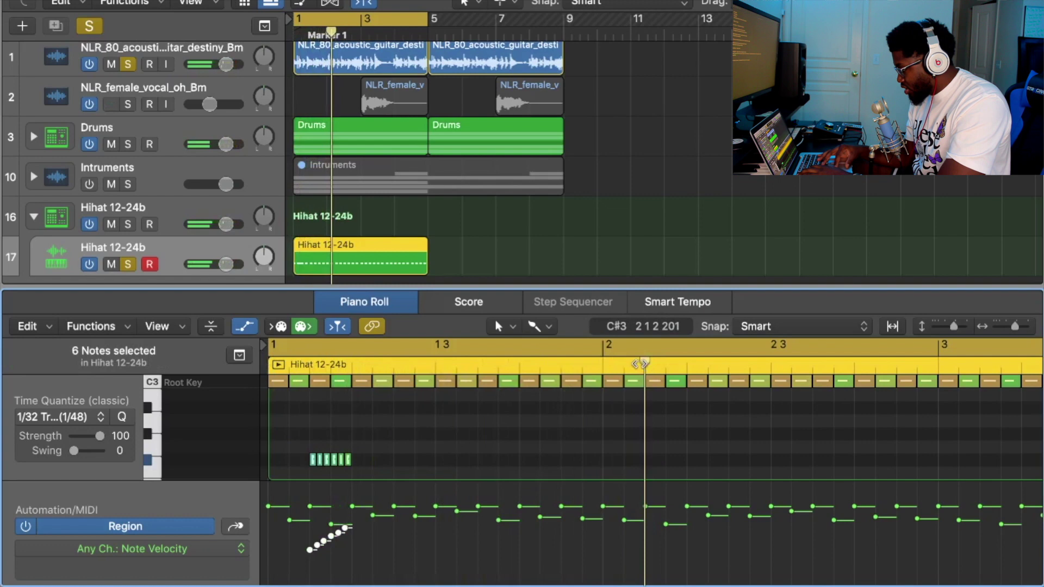
{"action": "key", "text": "super+v"}
{"action": "key", "text": "space"}
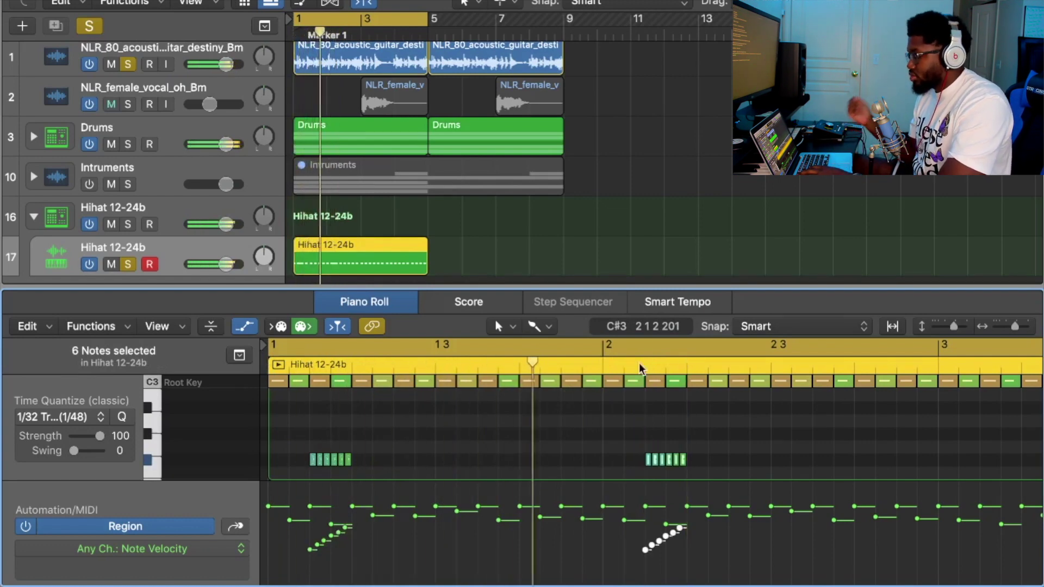
{"action": "left_click_drag", "start_coordinate": [649, 461], "coordinate": [815, 462]}
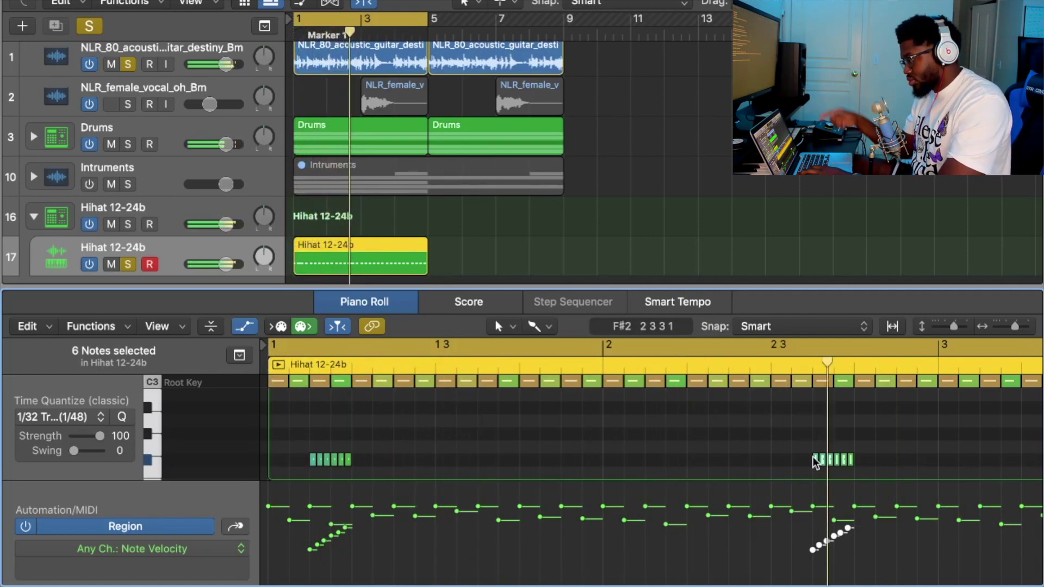
{"action": "key", "text": "space"}
Step: Set Time Quantize to 1/8 Triplet (1/12) with the copied roll still selected
{"action": "scroll", "coordinate": [814, 462], "scroll_direction": "up", "scroll_amount": 3}
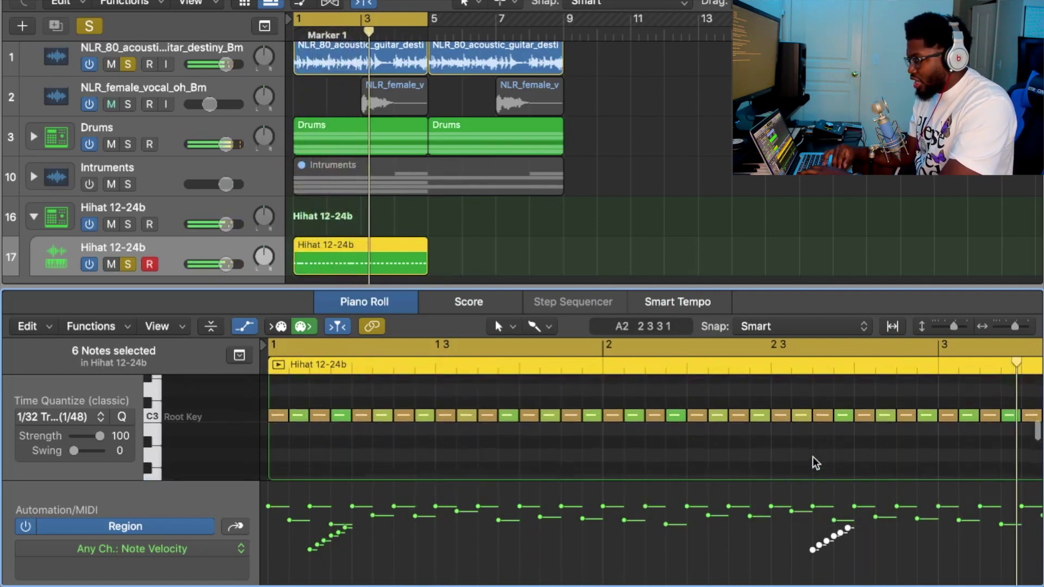
{"action": "scroll", "coordinate": [815, 462], "scroll_direction": "down", "scroll_amount": 3}
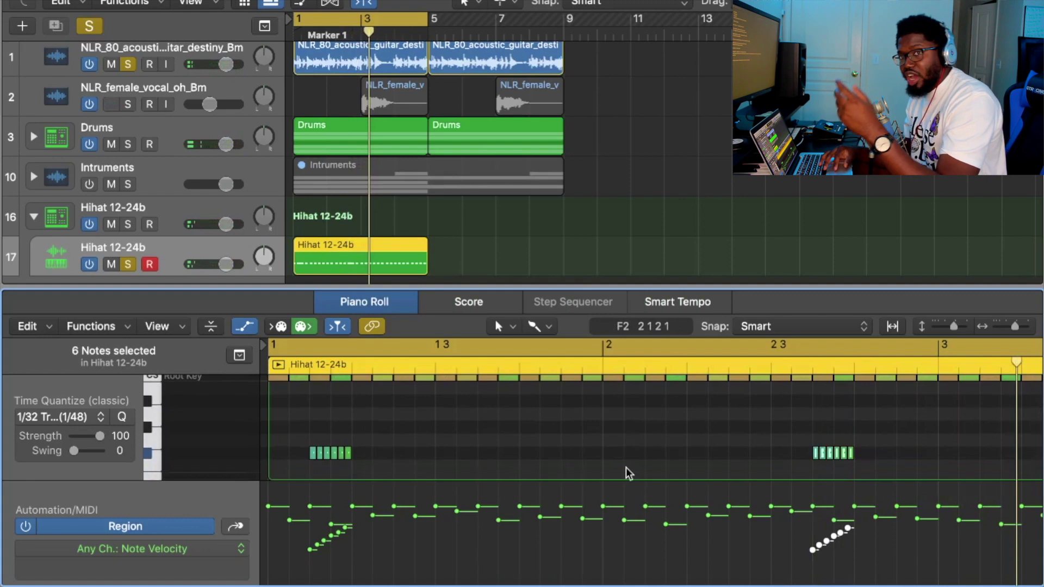
{"action": "scroll", "coordinate": [313, 507], "scroll_direction": "up", "scroll_amount": 3}
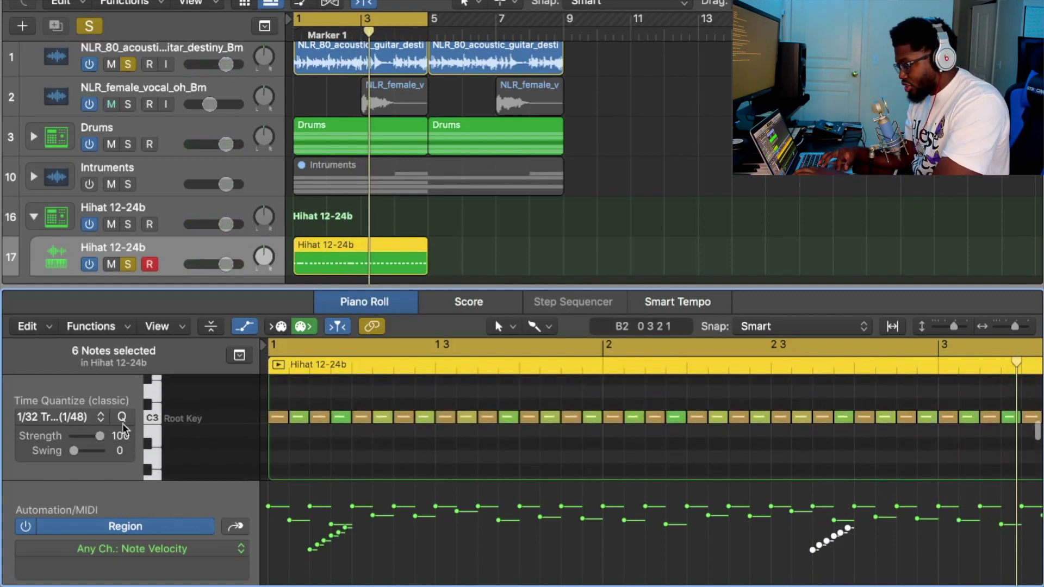
{"action": "left_click", "coordinate": [52, 416]}
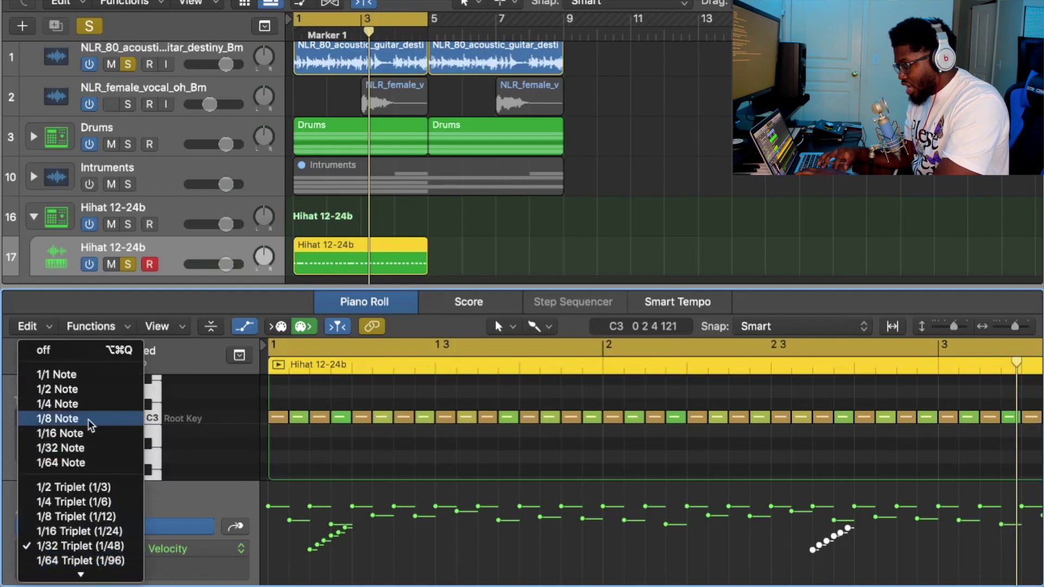
{"action": "left_click", "coordinate": [86, 516]}
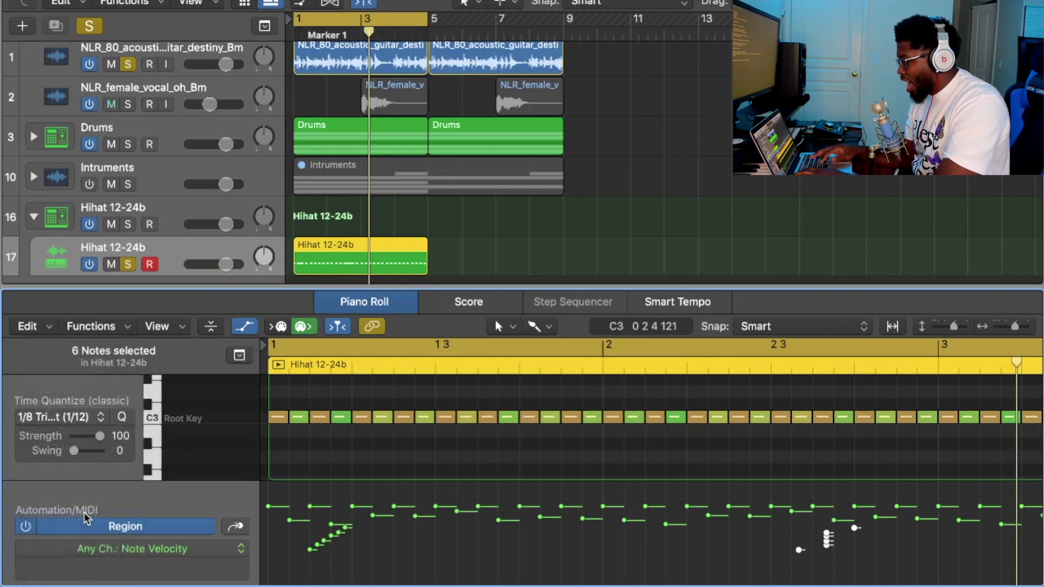
Step: Paint three A2 notes across beat 4 of bar 1 and select them
{"action": "key", "text": "Return"}
{"action": "left_click", "coordinate": [518, 365]}
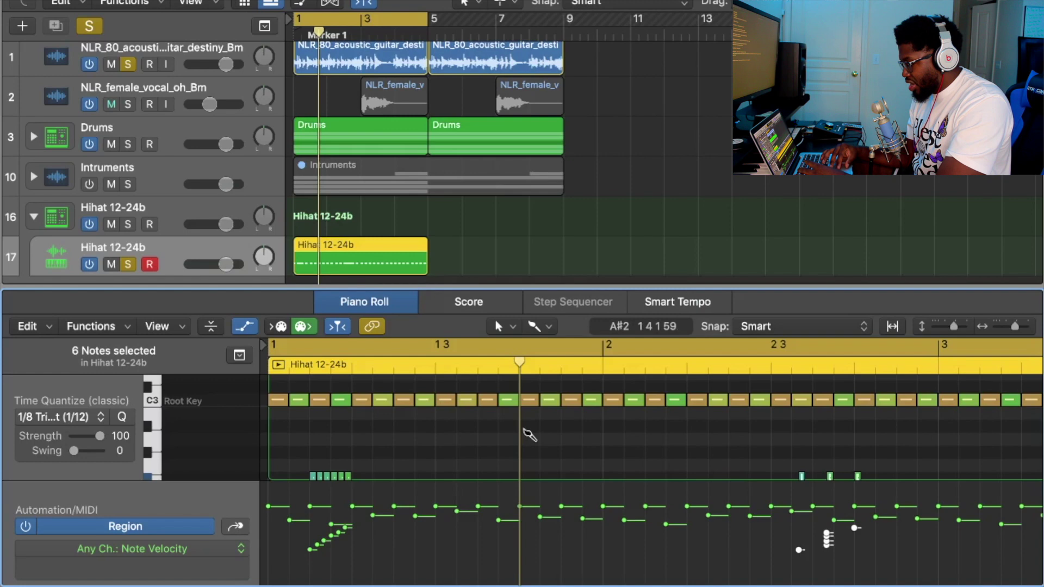
{"action": "left_click_drag", "start_coordinate": [530, 442], "coordinate": [585, 443]}
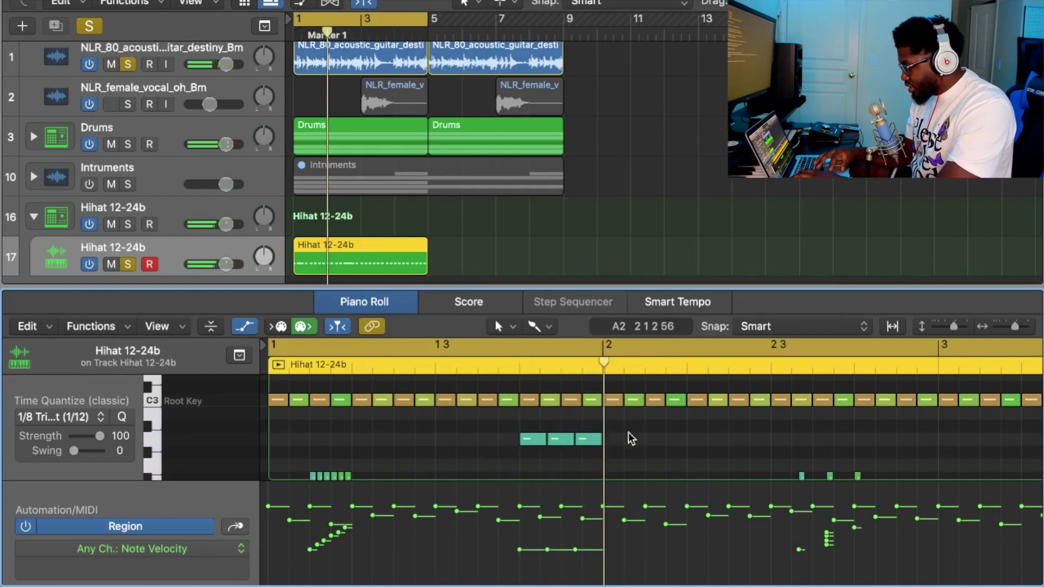
{"action": "left_click_drag", "start_coordinate": [629, 434], "coordinate": [520, 434]}
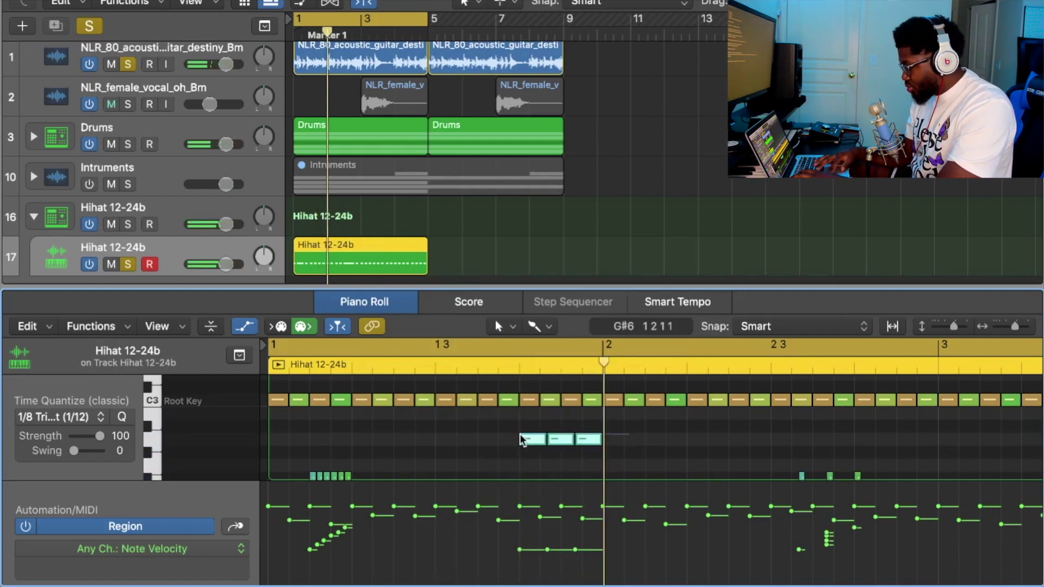
Step: Raise the velocities of the three A2 triplet notes on beat 4 of bar 1 together and play them back
{"action": "left_click_drag", "start_coordinate": [531, 550], "coordinate": [530, 512]}
{"action": "key", "text": "space"}
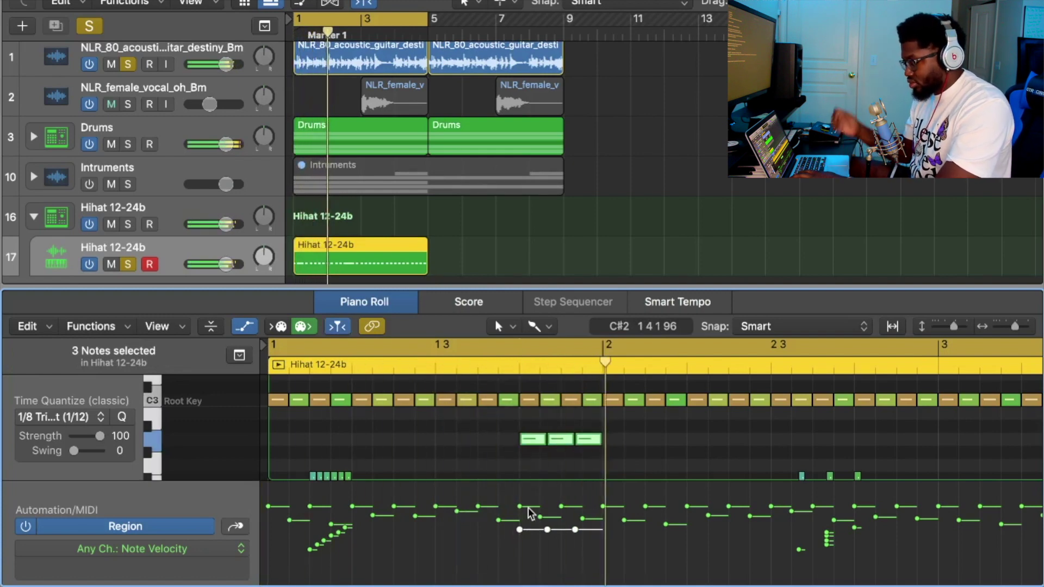
{"action": "left_click_drag", "start_coordinate": [531, 532], "coordinate": [528, 458]}
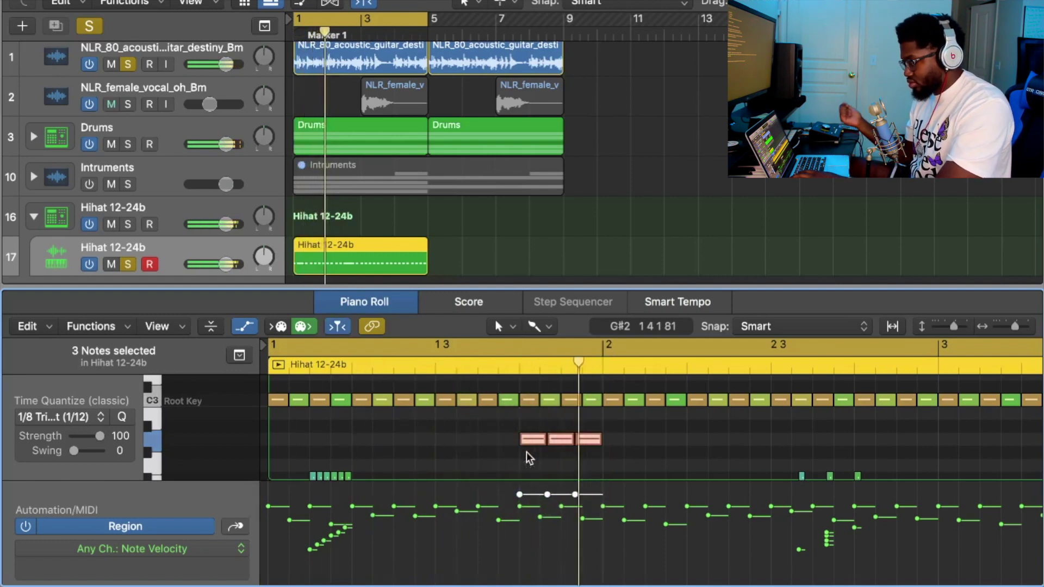
Step: Replace the C3 notes on beat 4 of bar 1 with the three triplet notes, lower the middle one's velocity and play back
{"action": "left_click_drag", "start_coordinate": [599, 425], "coordinate": [535, 395]}
{"action": "key", "text": "Delete"}
{"action": "left_click_drag", "start_coordinate": [532, 438], "coordinate": [536, 408]}
{"action": "key", "text": "space"}
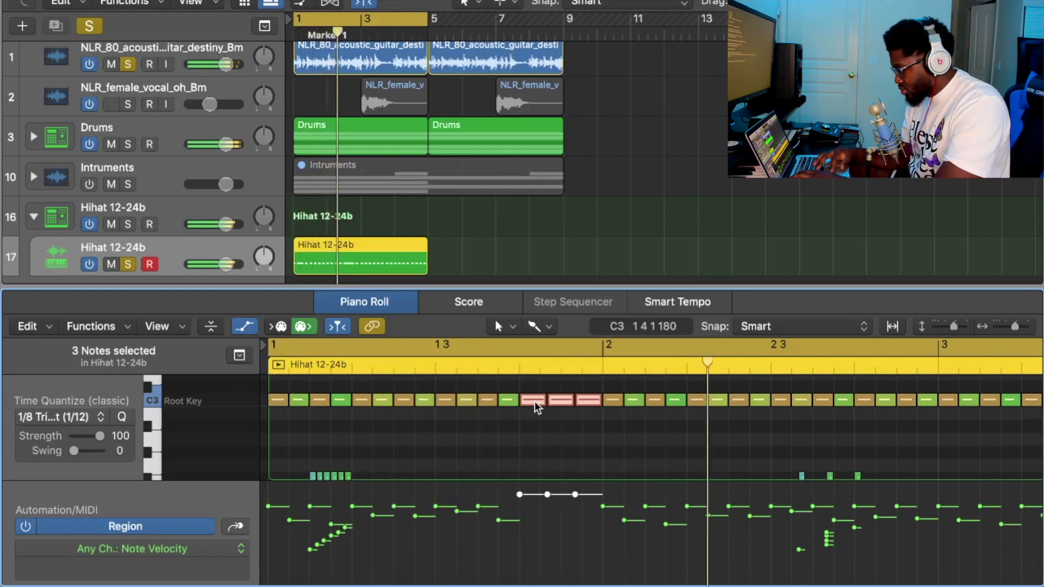
{"action": "left_click_drag", "start_coordinate": [534, 497], "coordinate": [560, 517]}
{"action": "key", "text": "space"}
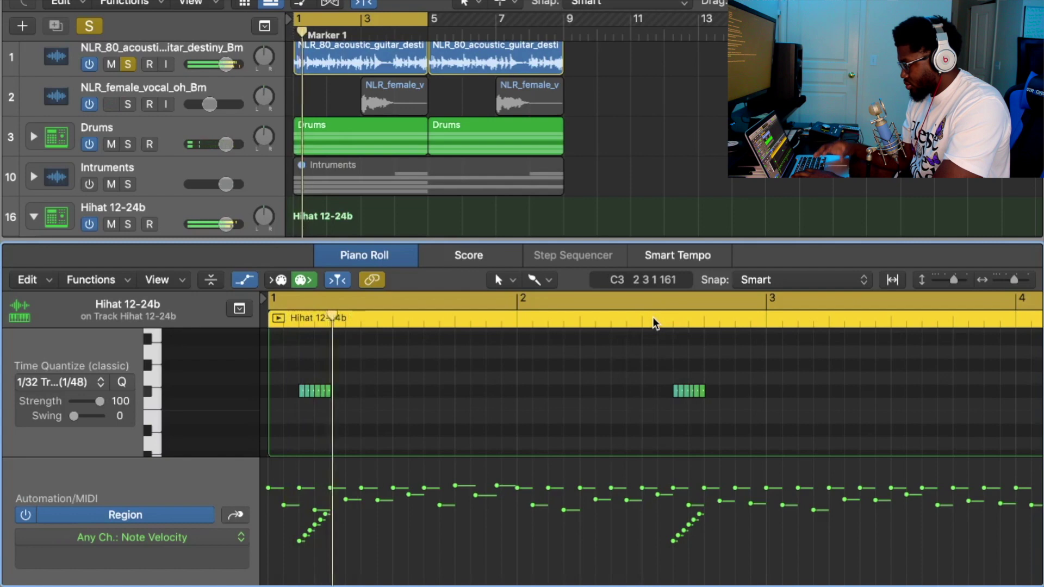
Step: Copy the six-note F#2 roll at 2 3 3 1 and paste the copy on beat 4 of bar 2, starting at 2 4 3 1
{"action": "key", "text": "space"}
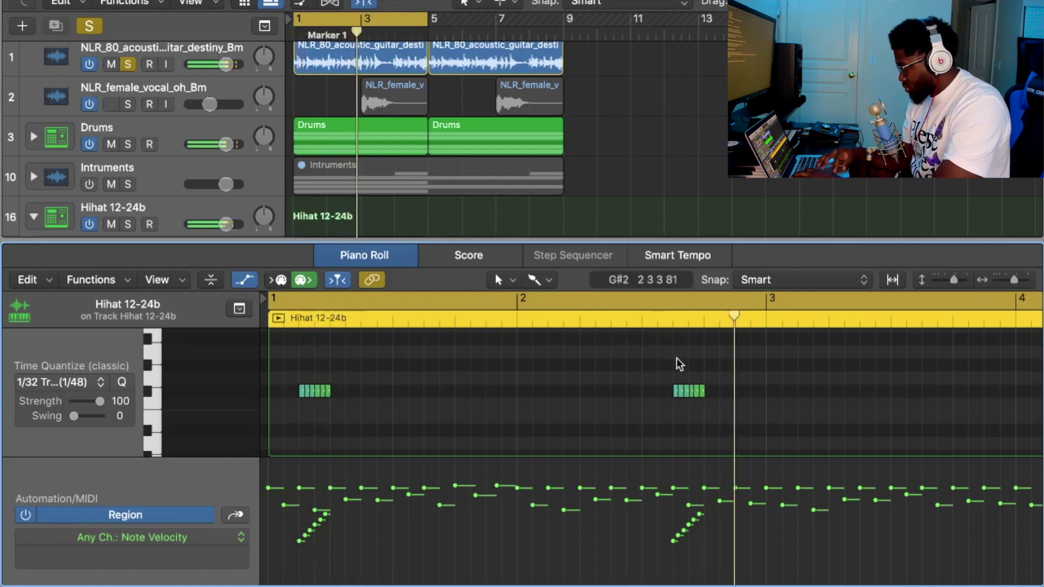
{"action": "scroll", "coordinate": [652, 365], "scroll_direction": "right", "scroll_amount": 1}
{"action": "left_click_drag", "start_coordinate": [628, 361], "coordinate": [710, 401]}
{"action": "left_click", "coordinate": [671, 390]}
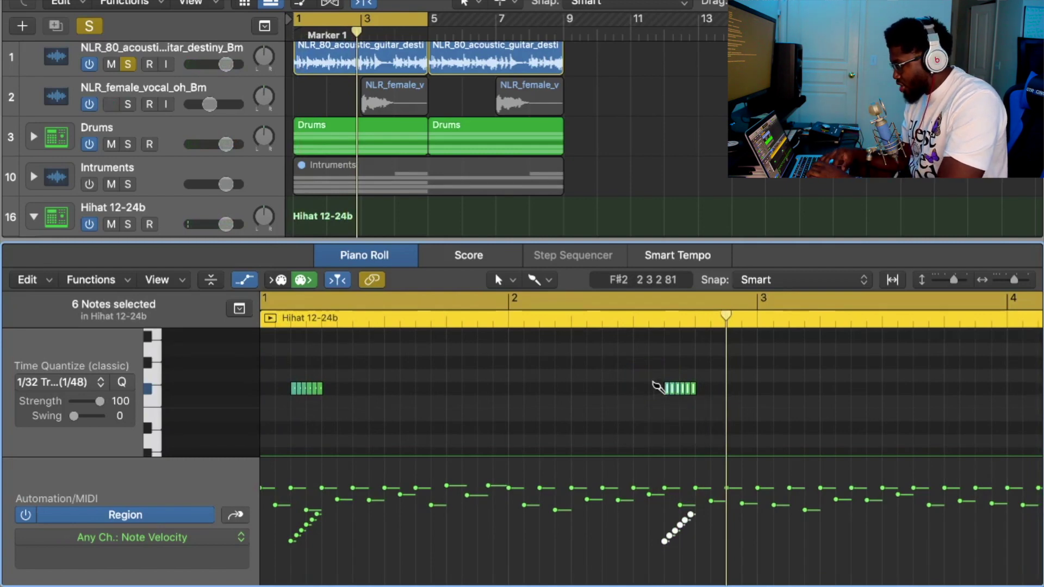
{"action": "left_click", "coordinate": [709, 322]}
{"action": "left_click_drag", "start_coordinate": [709, 322], "coordinate": [727, 317]}
{"action": "key", "text": "super+v"}
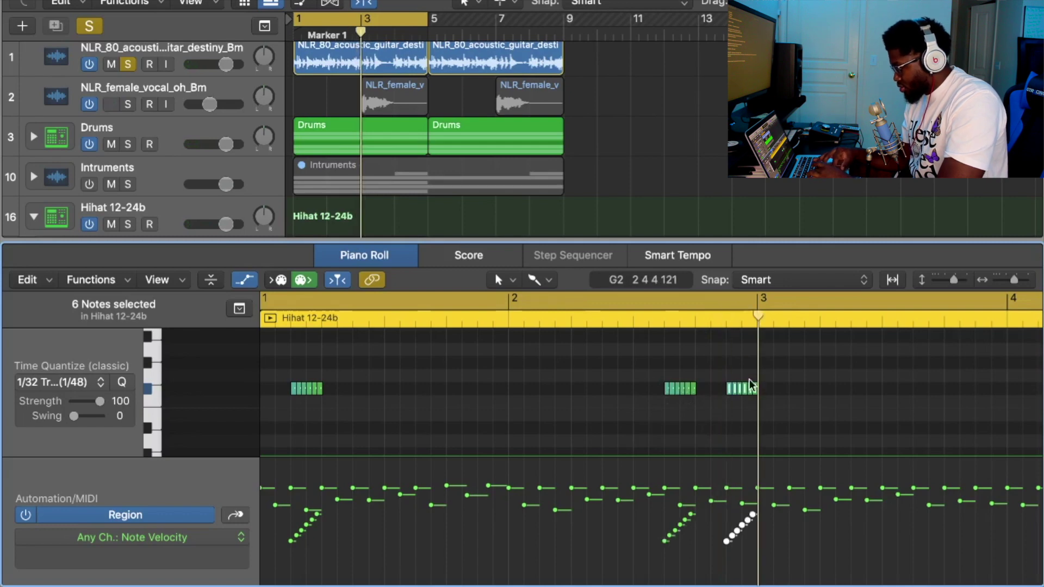
Step: Move the pasted six-note roll at the end of bar 2 down to D#2 and play it back
{"action": "left_click", "coordinate": [722, 377]}
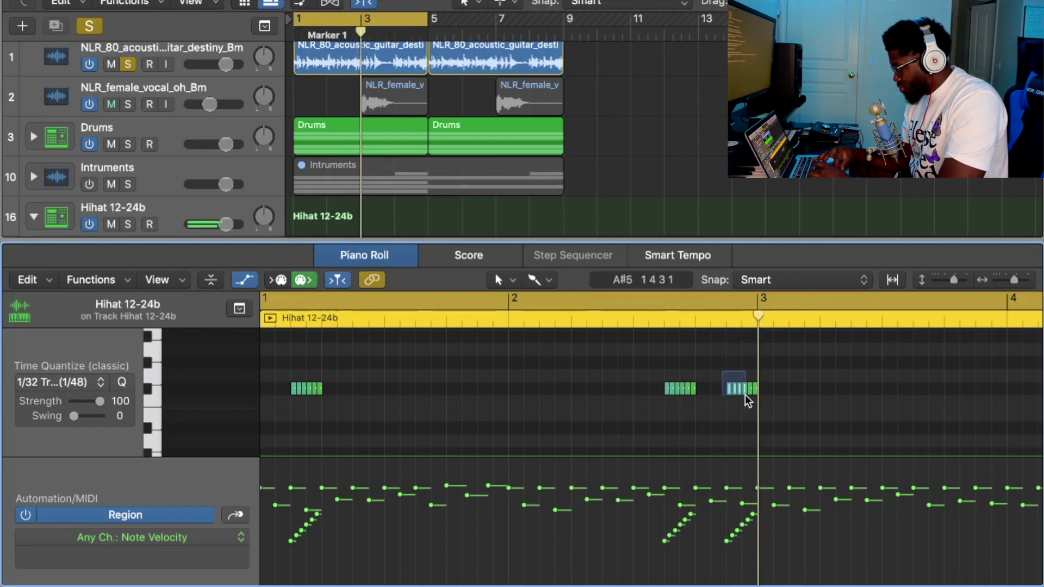
{"action": "left_click_drag", "start_coordinate": [719, 372], "coordinate": [734, 433]}
{"action": "key", "text": "space"}
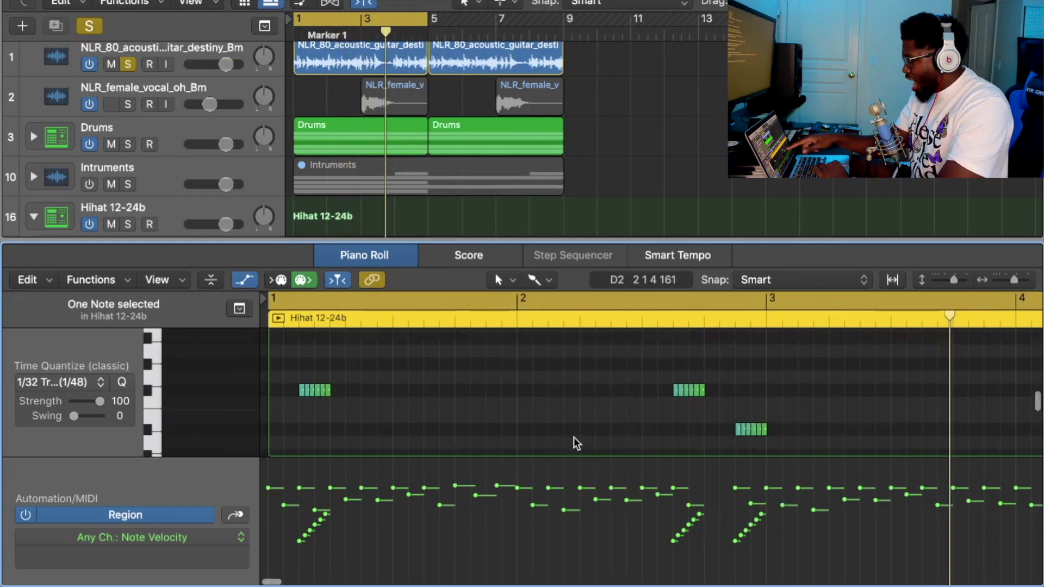
Step: Delete the two C3 notes that overlap the D#2 roll at the end of bar 2 and play the passage back
{"action": "scroll", "coordinate": [574, 438], "scroll_direction": "up", "scroll_amount": 1}
{"action": "scroll", "coordinate": [574, 454], "scroll_direction": "up", "scroll_amount": 4}
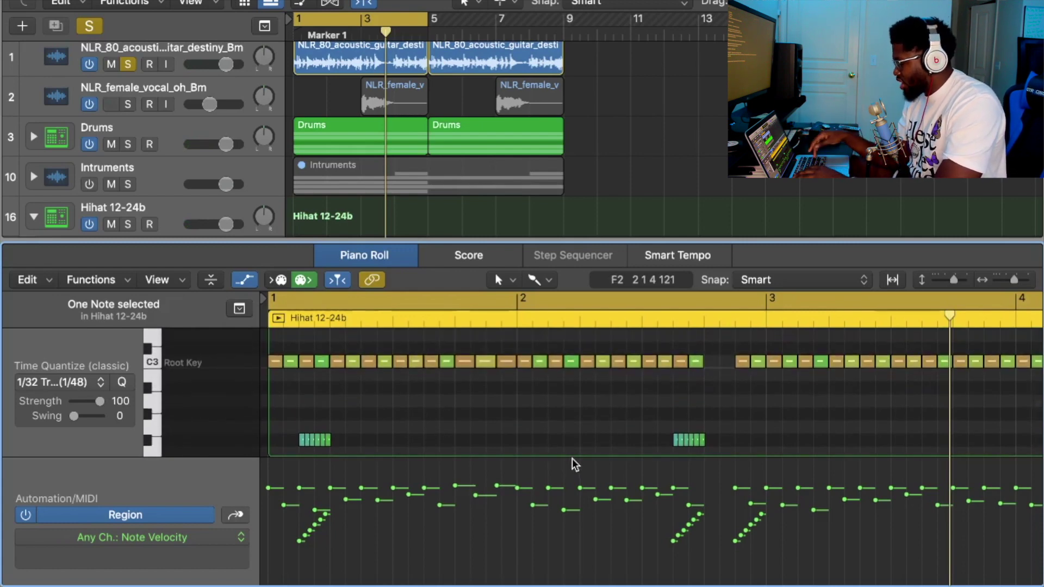
{"action": "left_click_drag", "start_coordinate": [731, 338], "coordinate": [765, 381]}
{"action": "left_click", "coordinate": [657, 324]}
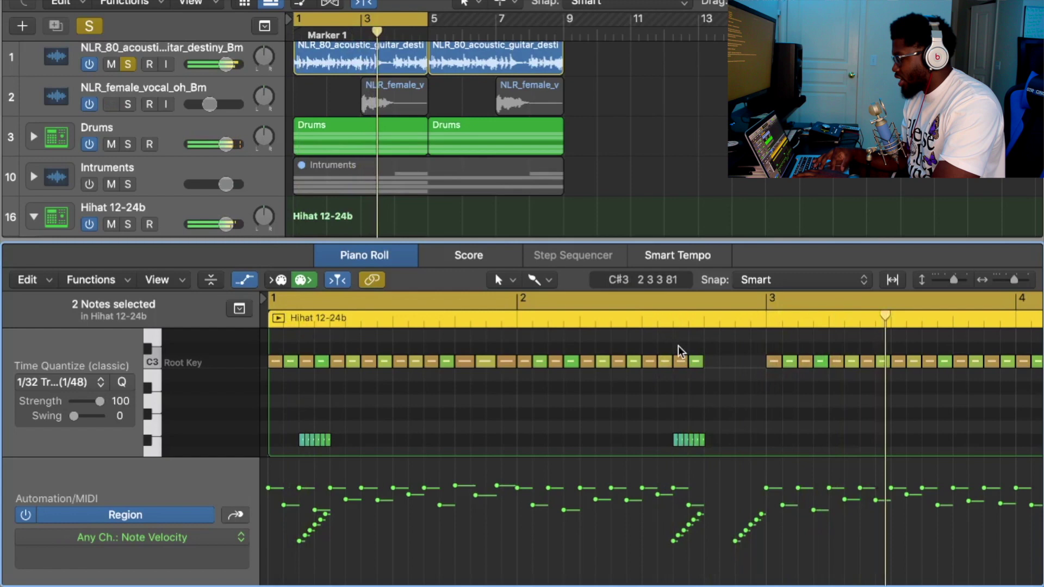
Step: Set Time Quantize to 1/32 Triplet (1/48) for a roll at the end of bar 4
{"action": "scroll", "coordinate": [677, 350], "scroll_direction": "down", "scroll_amount": 3}
{"action": "scroll", "coordinate": [445, 401], "scroll_direction": "right", "scroll_amount": 3}
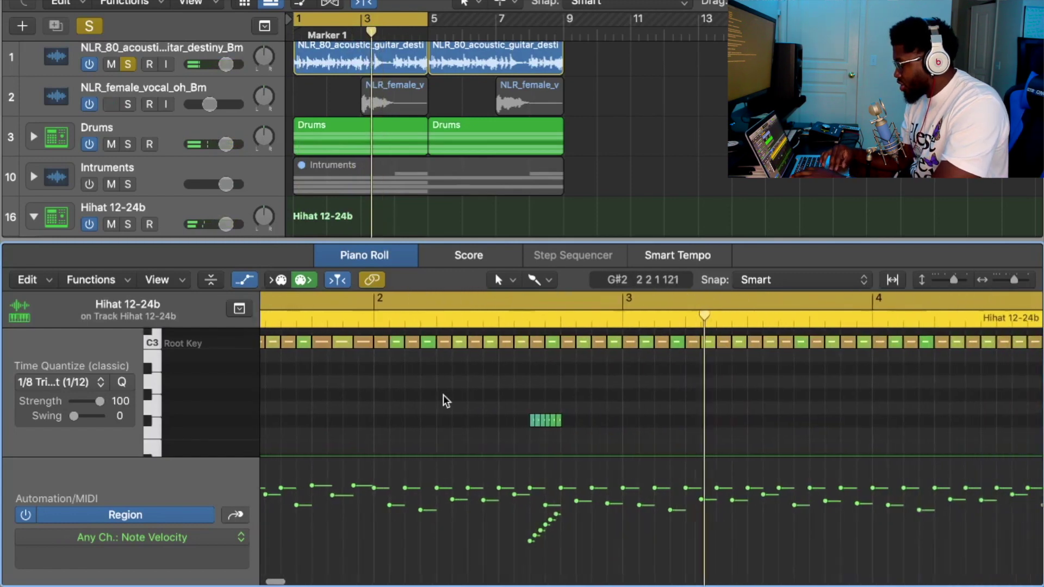
{"action": "scroll", "coordinate": [443, 398], "scroll_direction": "right", "scroll_amount": 5}
{"action": "scroll", "coordinate": [442, 398], "scroll_direction": "up", "scroll_amount": 2}
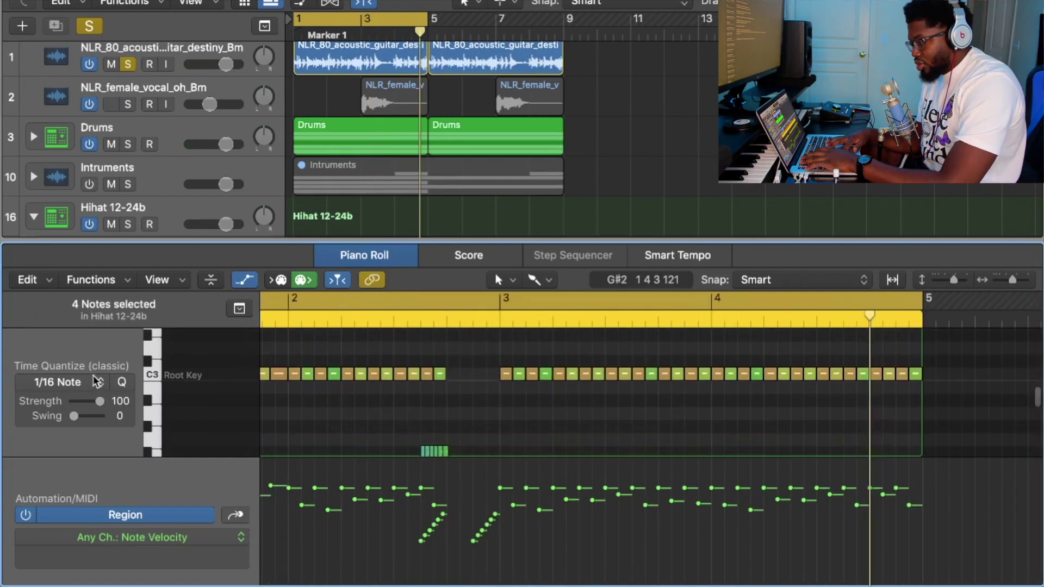
{"action": "left_click", "coordinate": [97, 382]}
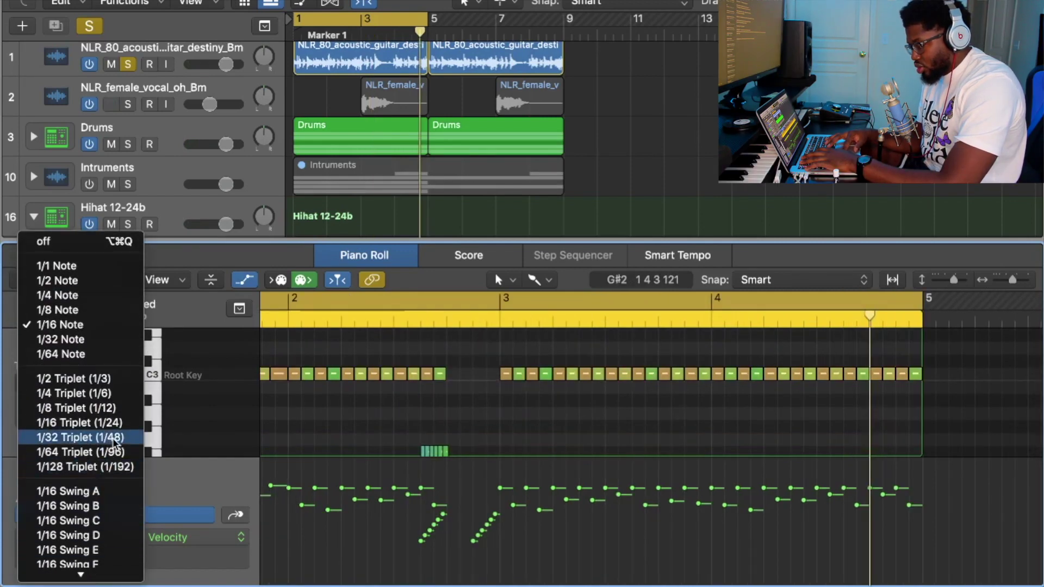
{"action": "left_click", "coordinate": [114, 439]}
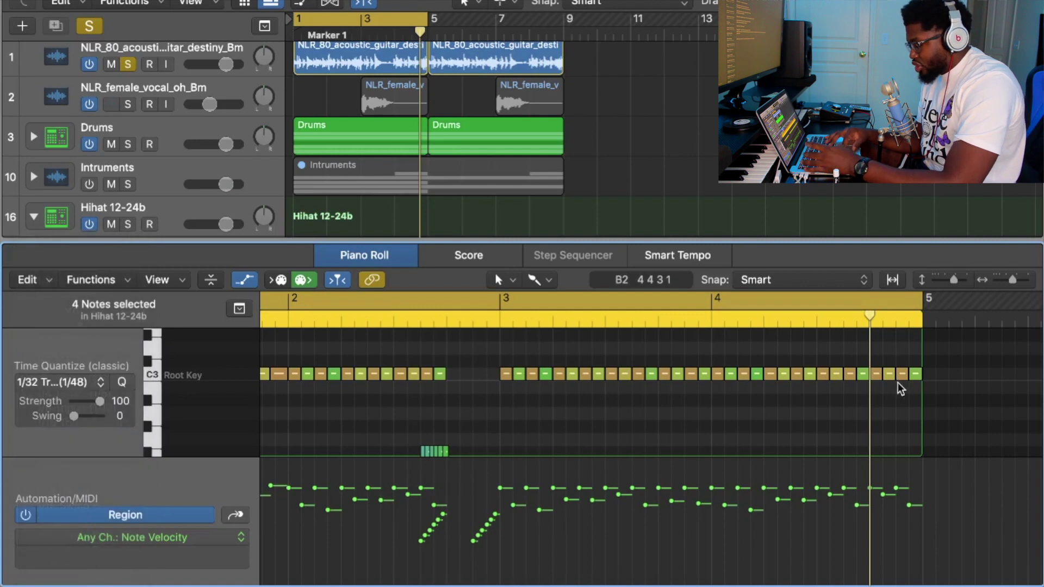
Step: Replace the last two C3 notes of bar 4 with six painted 1/32-triplet C3 notes and select them
{"action": "mouse_move", "coordinate": [906, 378]}
{"action": "left_click_drag", "start_coordinate": [902, 375], "coordinate": [914, 374]}
{"action": "key", "text": "super+z"}
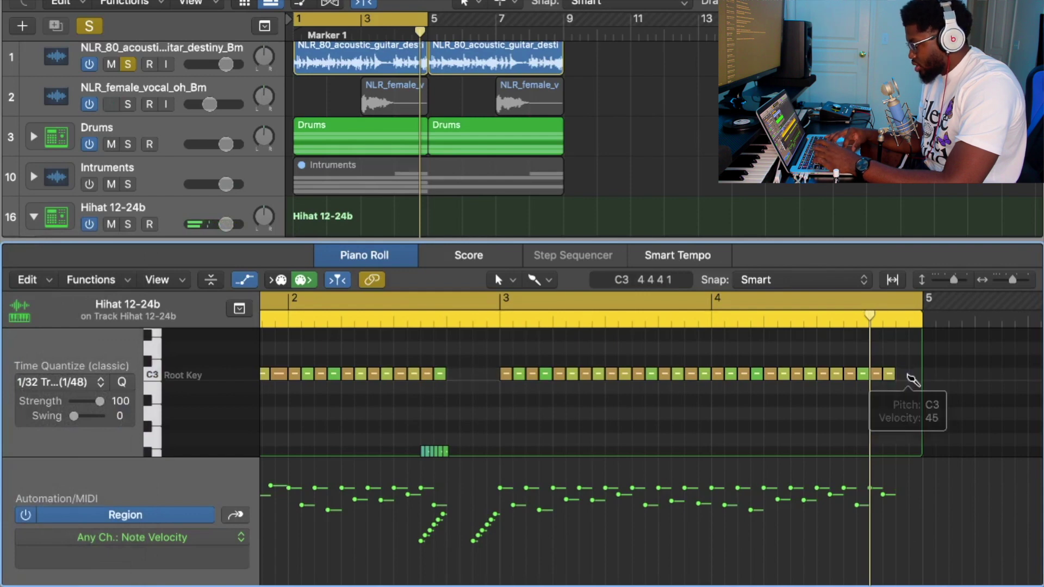
{"action": "mouse_move", "coordinate": [903, 375]}
{"action": "left_mouse_down"}
{"action": "mouse_move", "coordinate": [925, 376]}
{"action": "mouse_move", "coordinate": [928, 361]}
{"action": "left_mouse_up"}
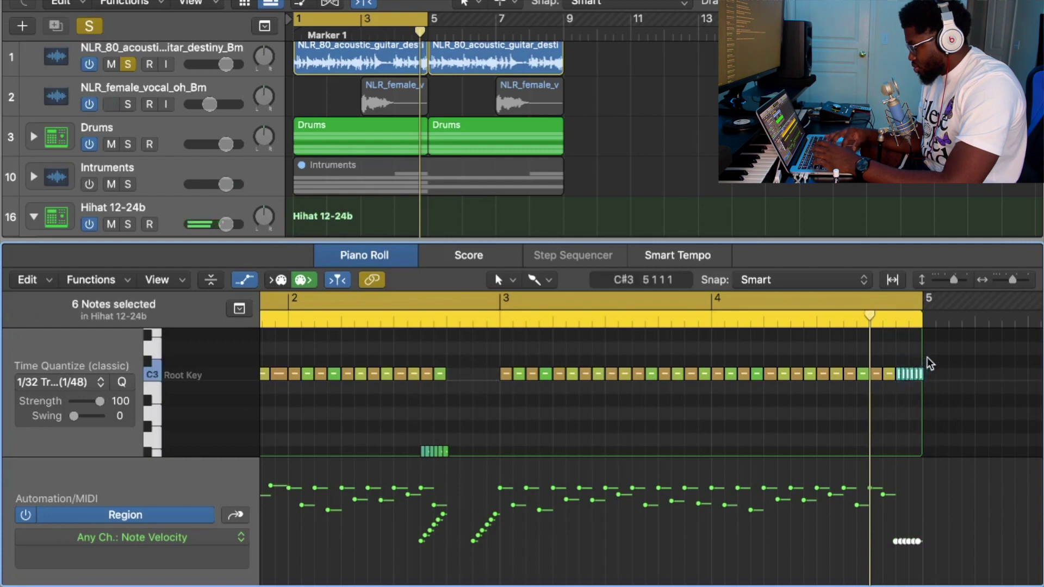
Step: Raise the velocities of the six roll notes at the end of bar 4 and shape them into a rising ramp
{"action": "left_click_drag", "start_coordinate": [902, 548], "coordinate": [899, 474]}
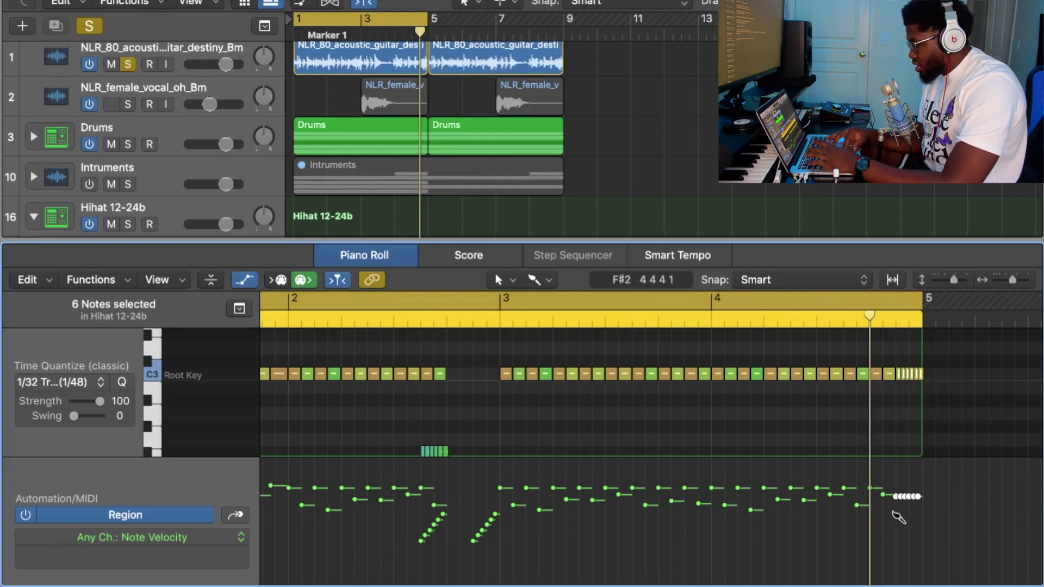
{"action": "mouse_move", "coordinate": [894, 513]}
{"action": "left_mouse_down"}
{"action": "mouse_move", "coordinate": [933, 476]}
{"action": "mouse_move", "coordinate": [908, 498]}
{"action": "left_mouse_up"}
{"action": "scroll", "coordinate": [505, 412], "scroll_direction": "left", "scroll_amount": 3}
{"action": "scroll", "coordinate": [506, 411], "scroll_direction": "down", "scroll_amount": 1}
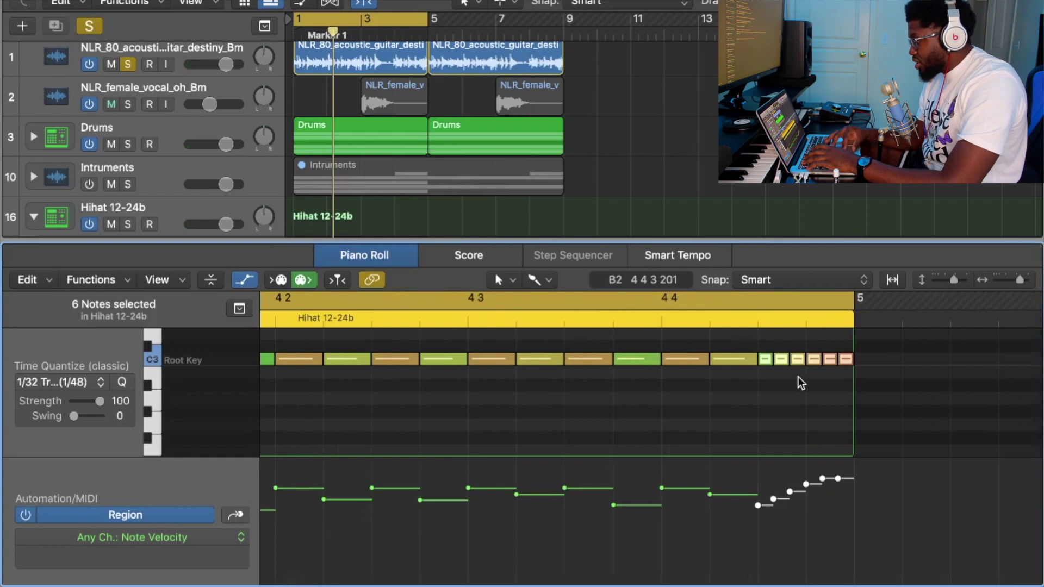
Step: Pitch the six roll notes at the end of bar 4 upward in semitone steps from A2 to D3
{"action": "left_click", "coordinate": [797, 375]}
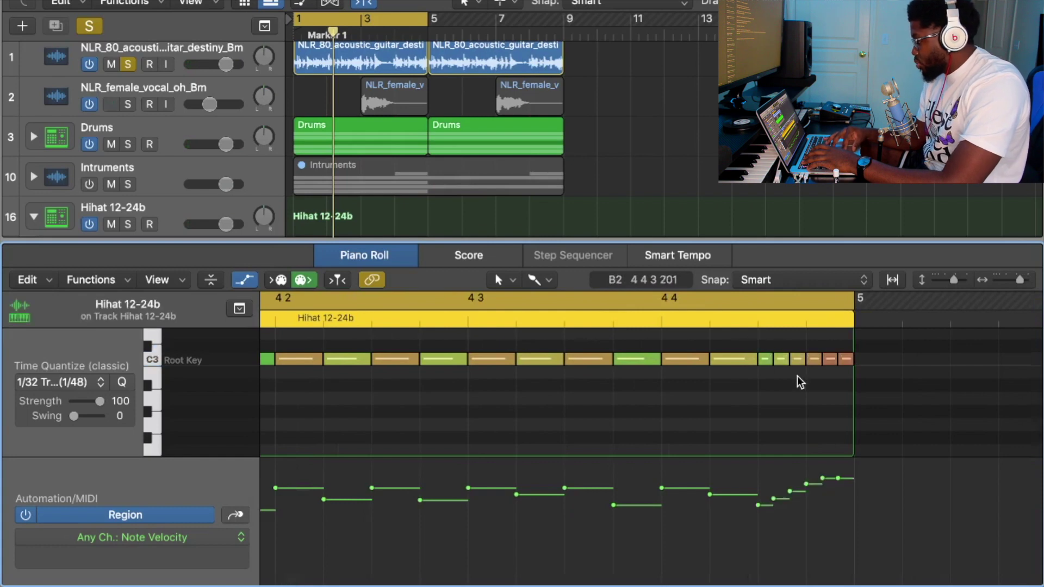
{"action": "left_click_drag", "start_coordinate": [764, 343], "coordinate": [766, 371]}
{"action": "left_click_drag", "start_coordinate": [783, 388], "coordinate": [766, 401]}
{"action": "left_click", "coordinate": [767, 407]}
{"action": "left_click_drag", "start_coordinate": [831, 359], "coordinate": [846, 340]}
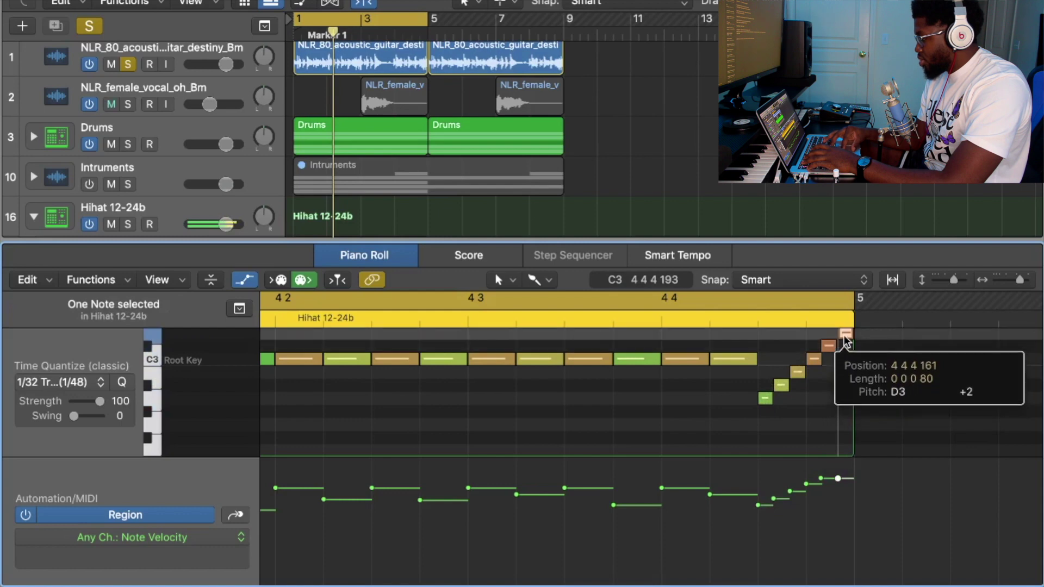
{"action": "left_click_drag", "start_coordinate": [845, 340], "coordinate": [846, 339]}
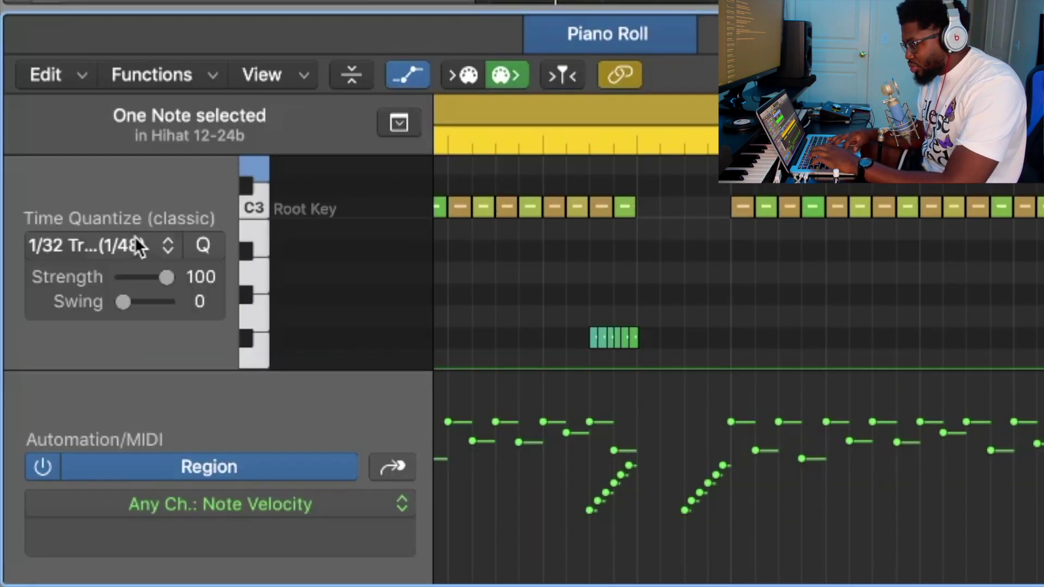
Step: Set Time Quantize to 1/64 Triplet (1/96), add a six-note roll on G#3 at beat 2 of bar 3 and play back
{"action": "left_click", "coordinate": [84, 381]}
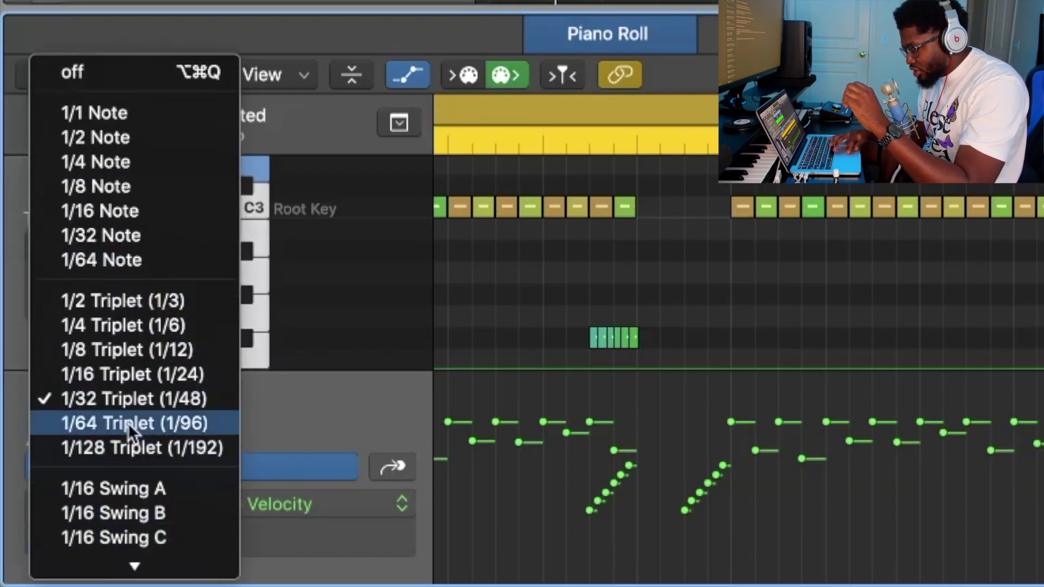
{"action": "left_click", "coordinate": [129, 423]}
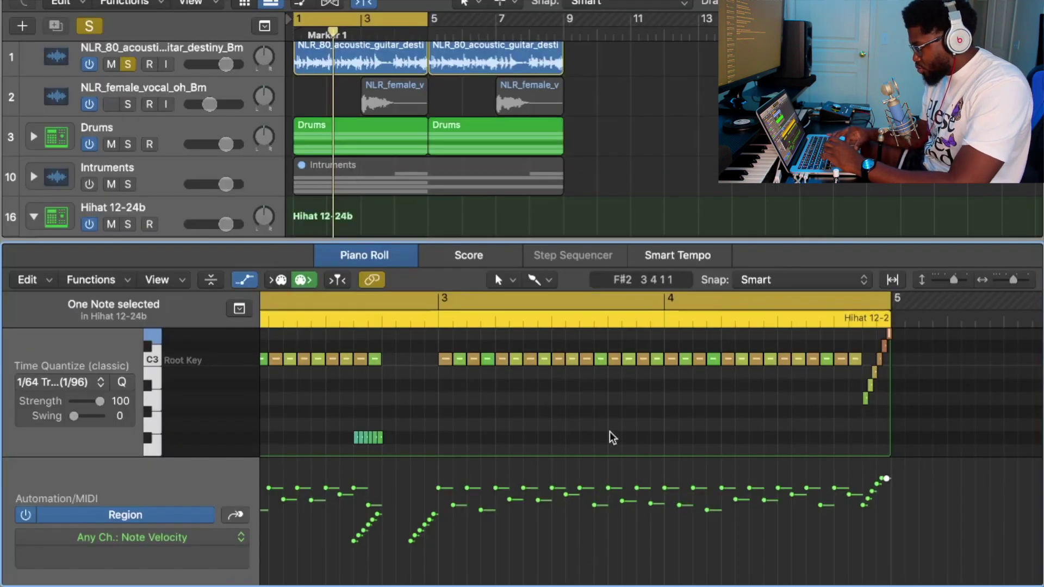
{"action": "scroll", "coordinate": [459, 421], "scroll_direction": "down", "scroll_amount": 1}
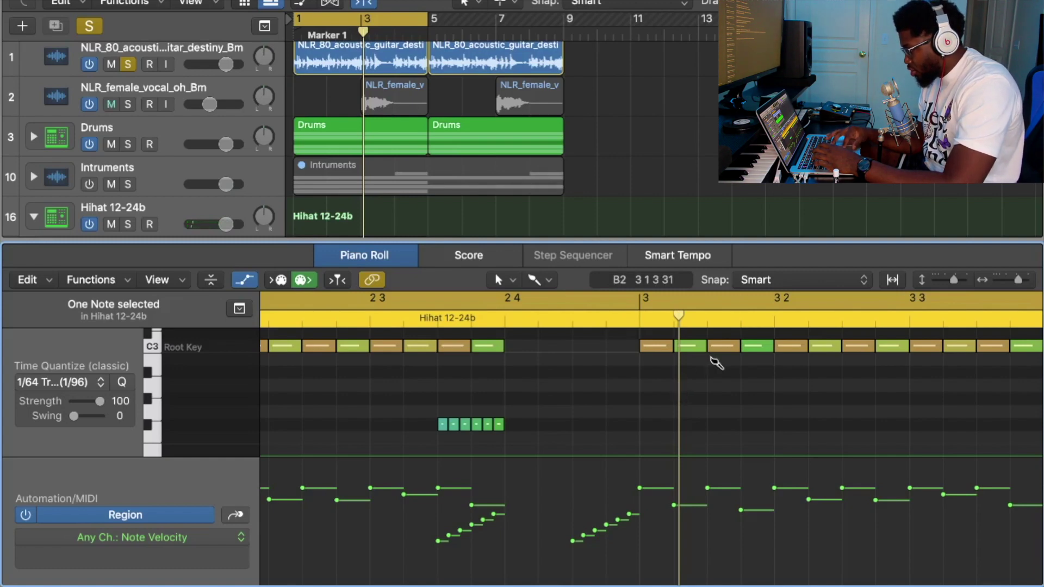
{"action": "left_click", "coordinate": [715, 361]}
{"action": "mouse_move", "coordinate": [738, 359]}
{"action": "left_mouse_down"}
{"action": "mouse_move", "coordinate": [705, 365]}
{"action": "mouse_move", "coordinate": [712, 400]}
{"action": "mouse_move", "coordinate": [712, 334]}
{"action": "mouse_move", "coordinate": [713, 361]}
{"action": "left_mouse_up"}
{"action": "key", "text": "space"}
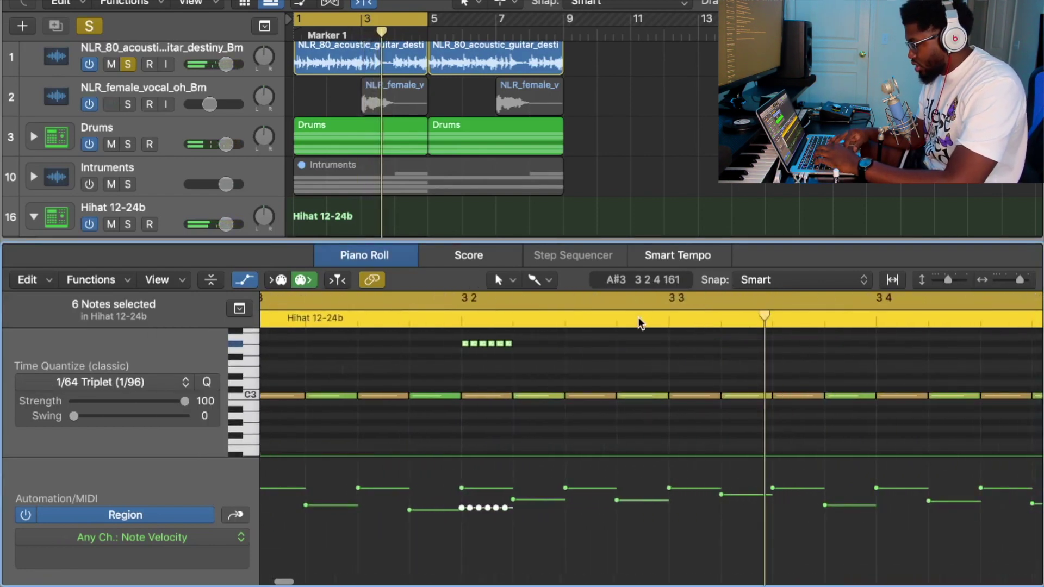
Step: Place six-note rolls at 3 3 1, 3 3 3 and 3 4 1, pitching the first to A#3 and the second to F3
{"action": "left_click_drag", "start_coordinate": [546, 338], "coordinate": [466, 347]}
{"action": "left_click_drag", "start_coordinate": [511, 346], "coordinate": [683, 412]}
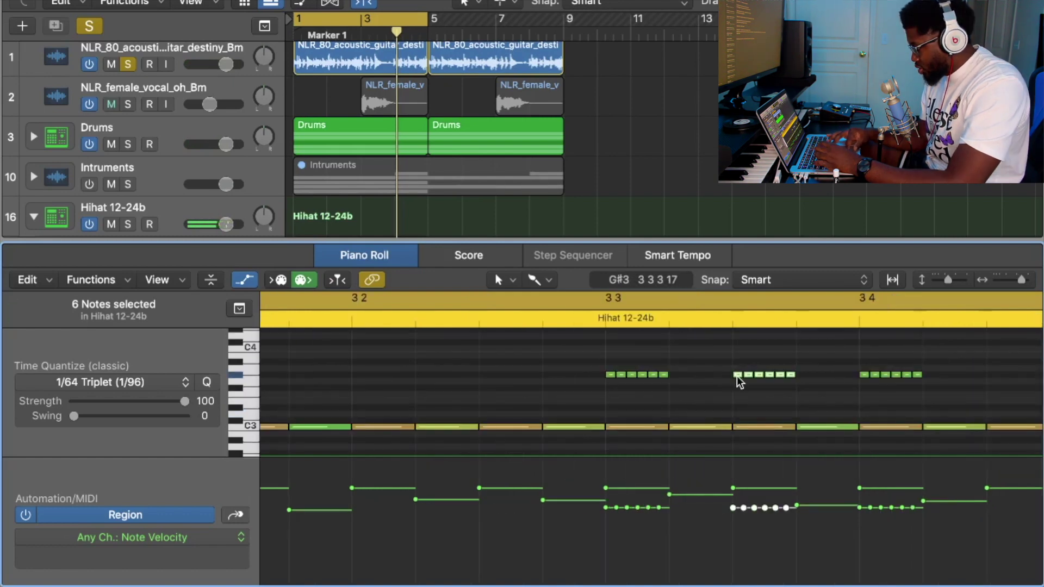
{"action": "left_click_drag", "start_coordinate": [736, 376], "coordinate": [609, 360]}
Step: Draw a low rising velocity ramp across the A#3 roll on beat 3 of bar 3 and play it back
{"action": "mouse_move", "coordinate": [616, 508]}
{"action": "left_mouse_down"}
{"action": "mouse_move", "coordinate": [614, 557]}
{"action": "mouse_move", "coordinate": [681, 524]}
{"action": "left_mouse_up"}
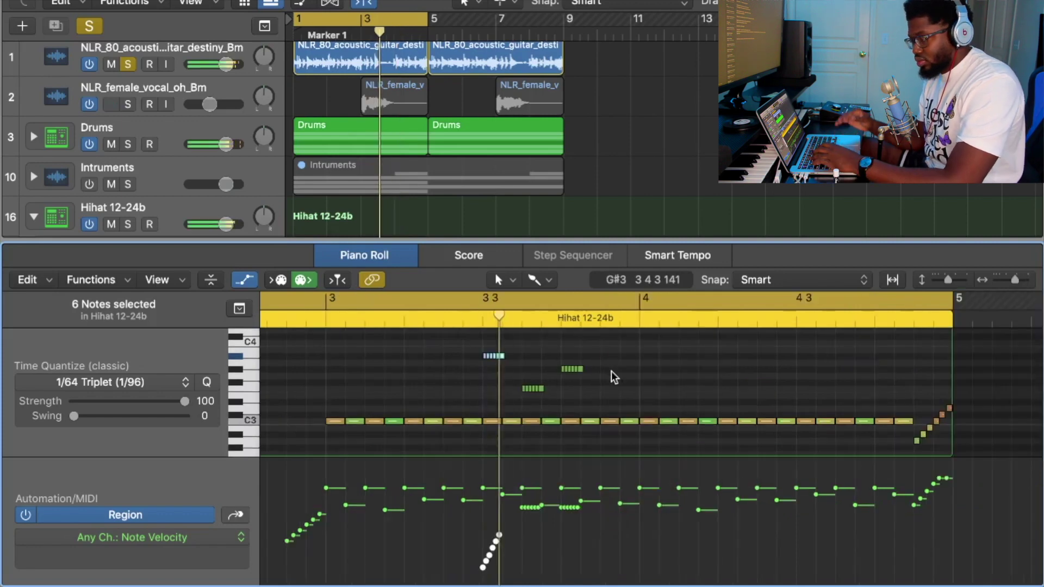
{"action": "key", "text": "space"}
Step: Replace the G#3 roll on beat 4 of bar 3 with a copy of the ramped A#3 roll placed on F#3
{"action": "key", "text": "super+Right"}
{"action": "key", "text": "super+Right"}
{"action": "key", "text": "super+Right"}
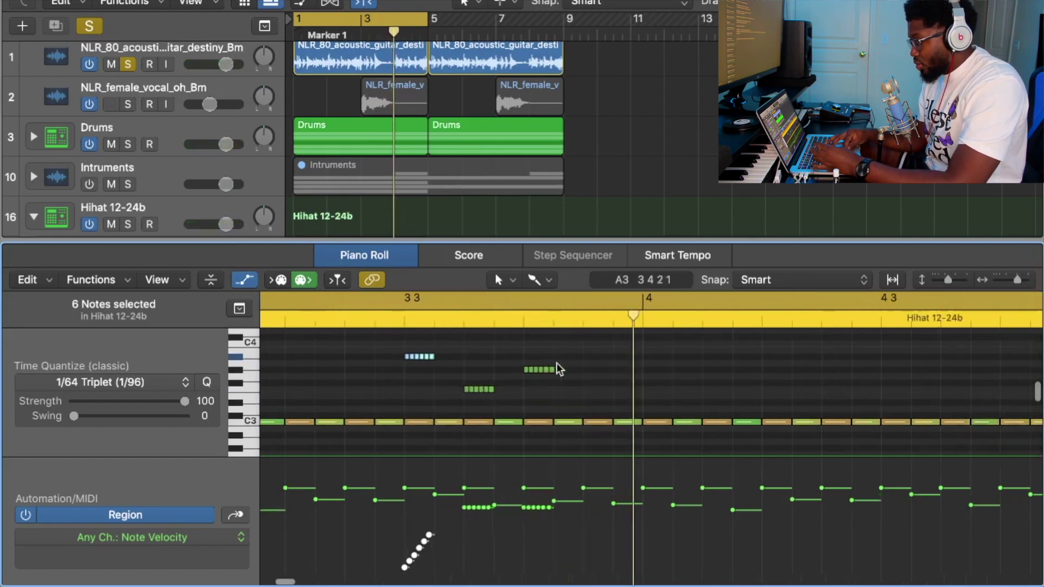
{"action": "scroll", "coordinate": [557, 363], "scroll_direction": "left", "scroll_amount": 3}
{"action": "left_click_drag", "start_coordinate": [379, 356], "coordinate": [586, 382]}
{"action": "left_click_drag", "start_coordinate": [567, 346], "coordinate": [632, 366]}
{"action": "key", "text": "Delete"}
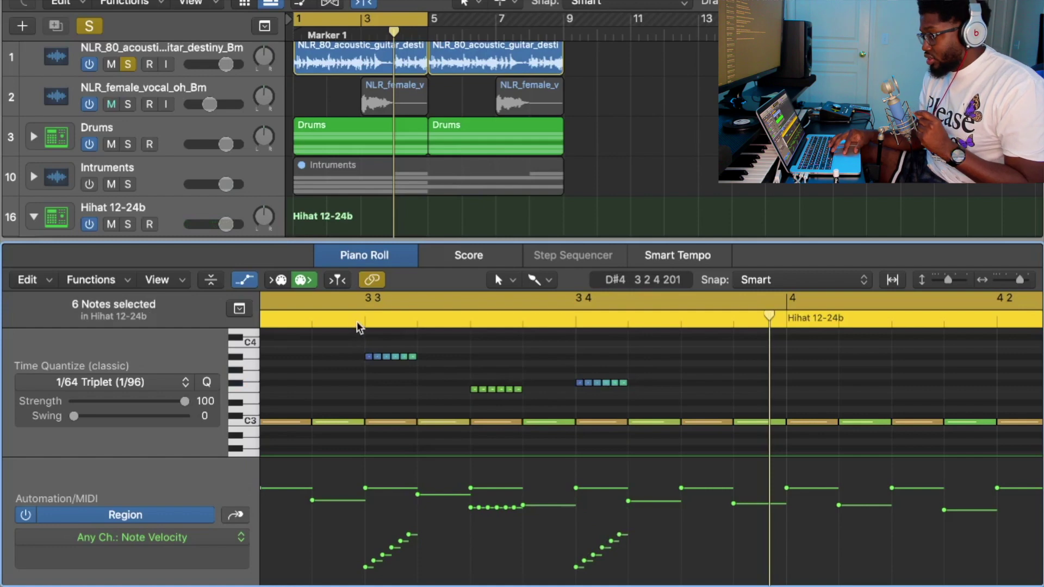
Step: Play back from just before beat 3 of bar 3 and lower the roll on beat 4 to E2
{"action": "left_click", "coordinate": [357, 322]}
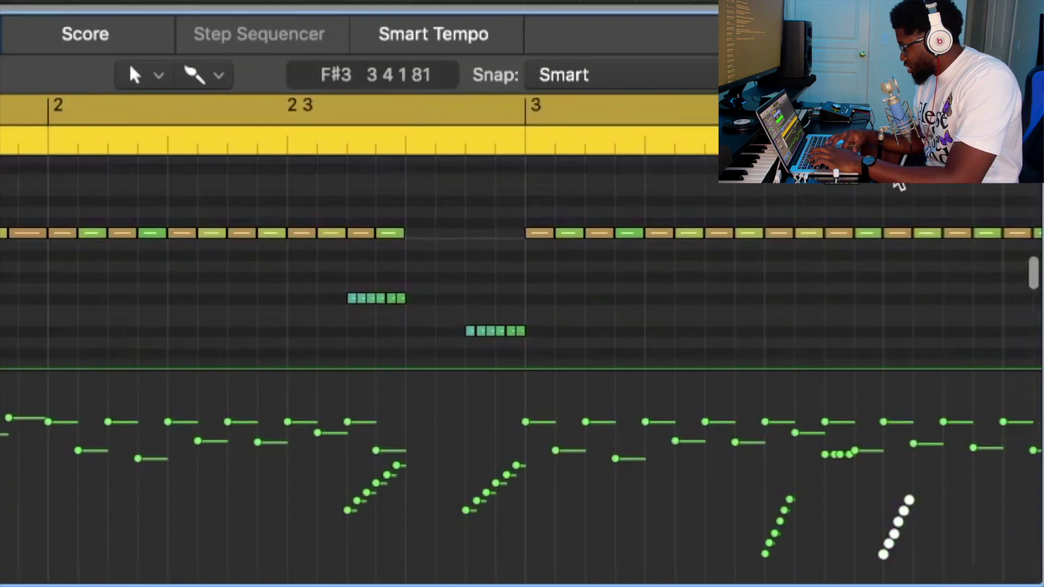
{"action": "left_click_drag", "start_coordinate": [919, 233], "coordinate": [896, 329]}
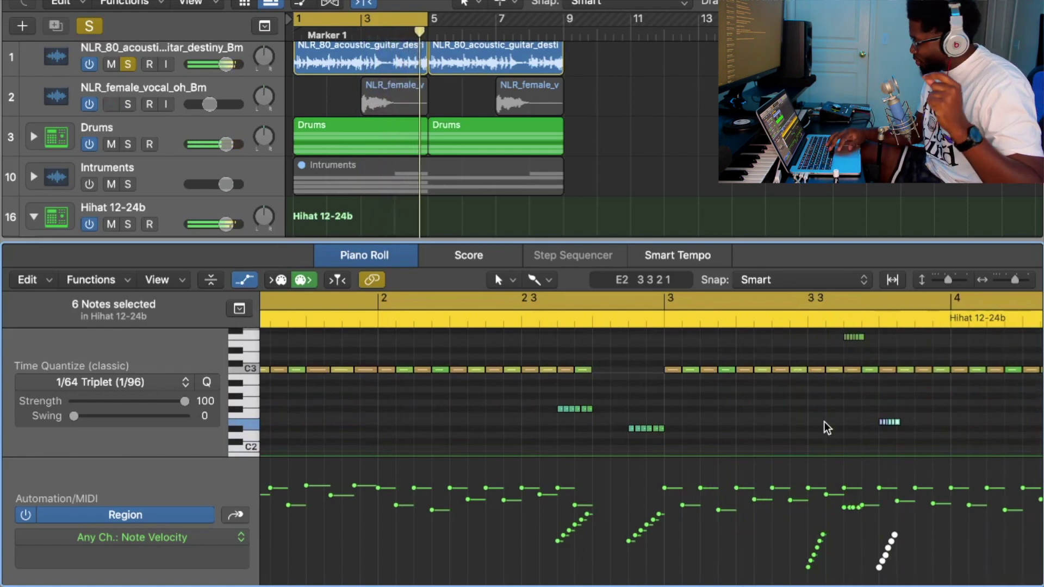
Step: Pitch the six notes of the middle roll at 3 3 3 upward in semitone steps from F3 to A#3 and select them
{"action": "scroll", "coordinate": [824, 422], "scroll_direction": "up", "scroll_amount": 2}
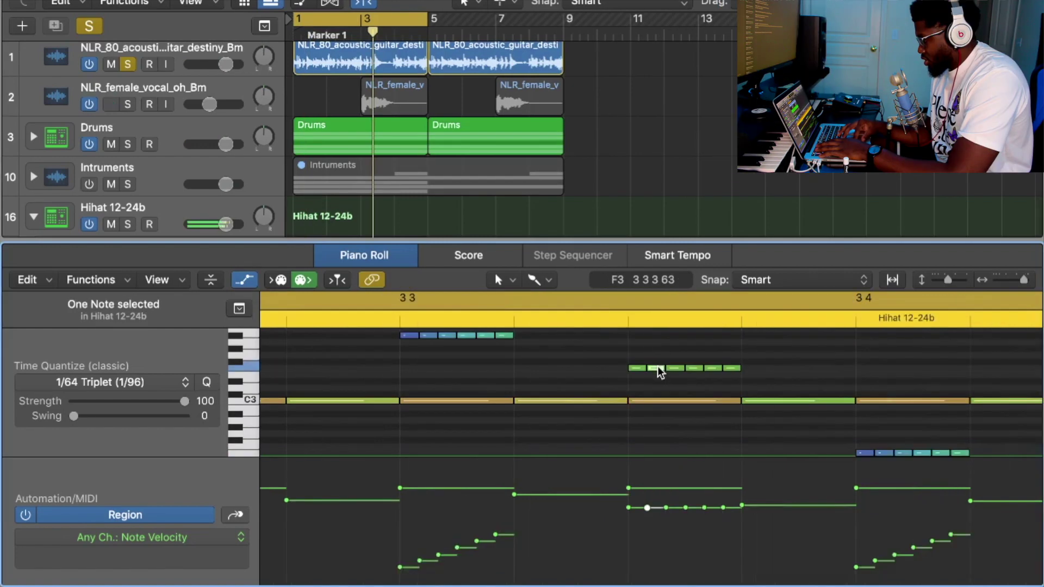
{"action": "left_click_drag", "start_coordinate": [655, 368], "coordinate": [696, 348]}
{"action": "left_click_drag", "start_coordinate": [734, 377], "coordinate": [731, 336]}
{"action": "left_click", "coordinate": [735, 356]}
{"action": "left_click_drag", "start_coordinate": [753, 377], "coordinate": [602, 324]}
Step: Draw a rising velocity ramp across the ascending semitone roll at 3 3 3
{"action": "scroll", "coordinate": [634, 414], "scroll_direction": "down", "scroll_amount": 3}
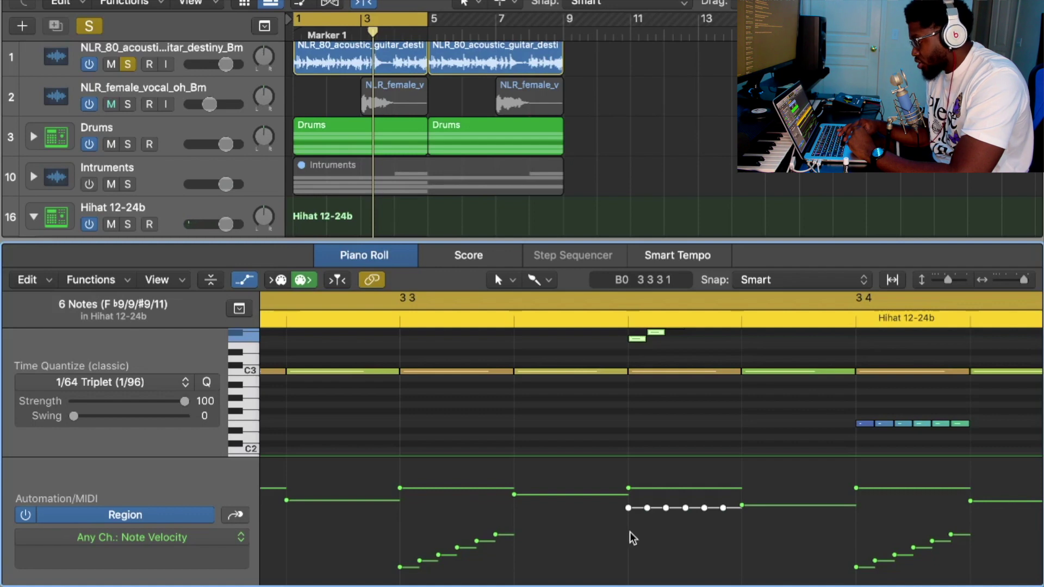
{"action": "mouse_move", "coordinate": [630, 532]}
{"action": "left_mouse_down"}
{"action": "mouse_move", "coordinate": [771, 512]}
{"action": "mouse_move", "coordinate": [759, 470]}
{"action": "left_mouse_up"}
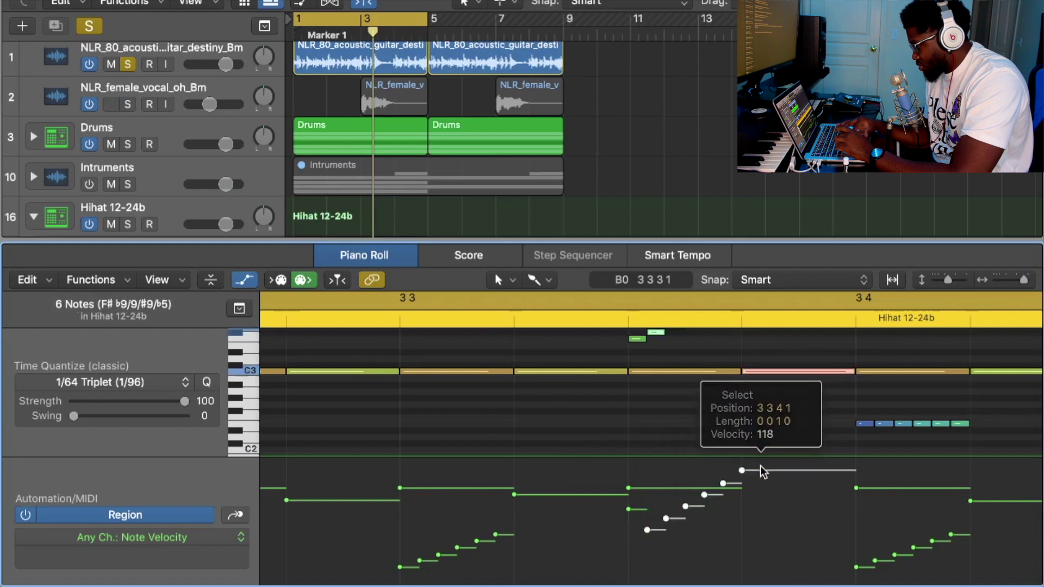
{"action": "scroll", "coordinate": [771, 375], "scroll_direction": "up", "scroll_amount": 3}
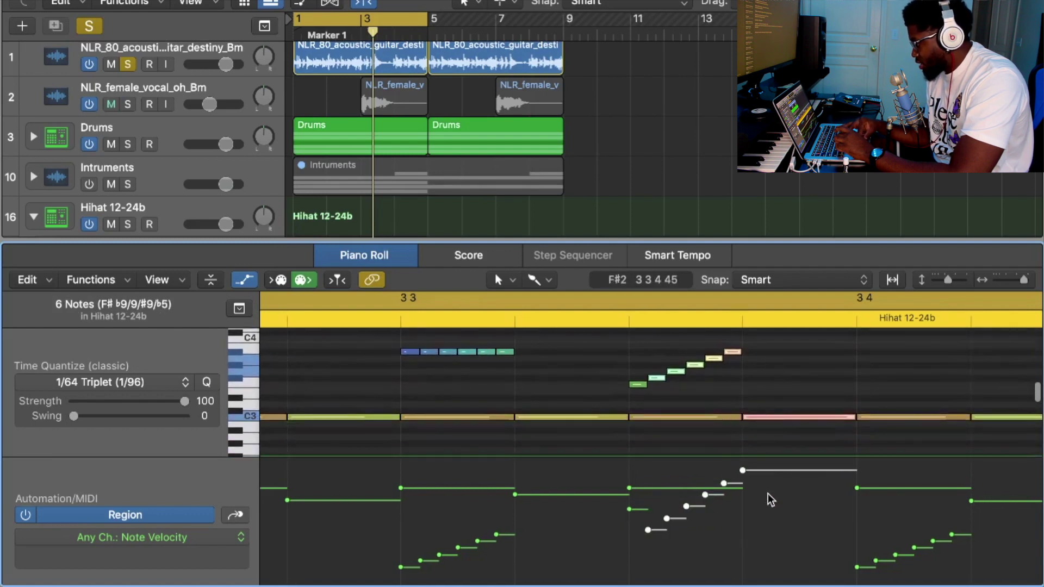
Step: Lower the velocity of the C3 note at 3 3 4 1 and play back from 3 3 3
{"action": "left_click", "coordinate": [767, 491]}
{"action": "left_click_drag", "start_coordinate": [772, 477], "coordinate": [782, 503]}
{"action": "left_click", "coordinate": [618, 322]}
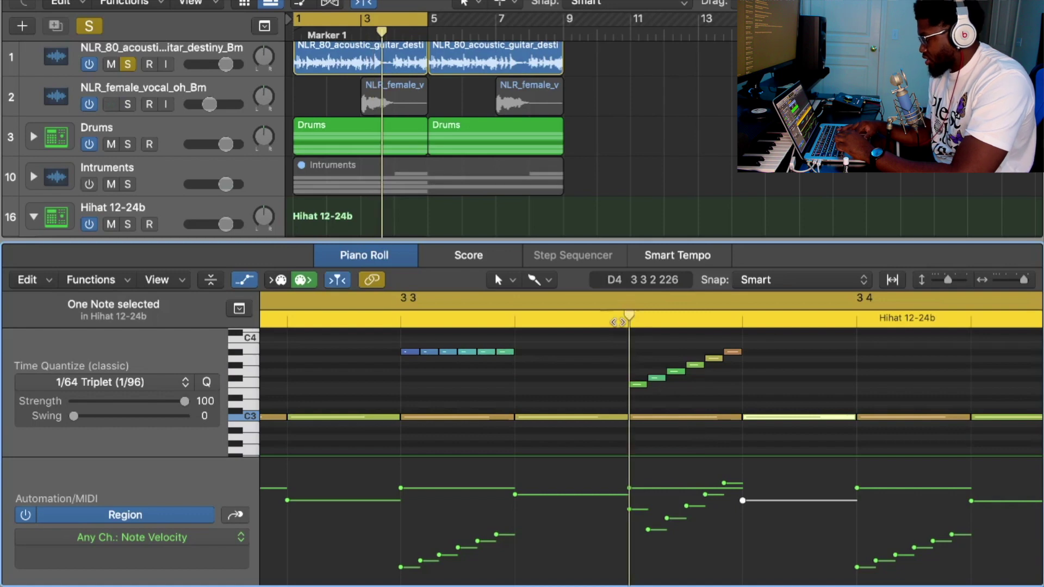
{"action": "key", "text": "space"}
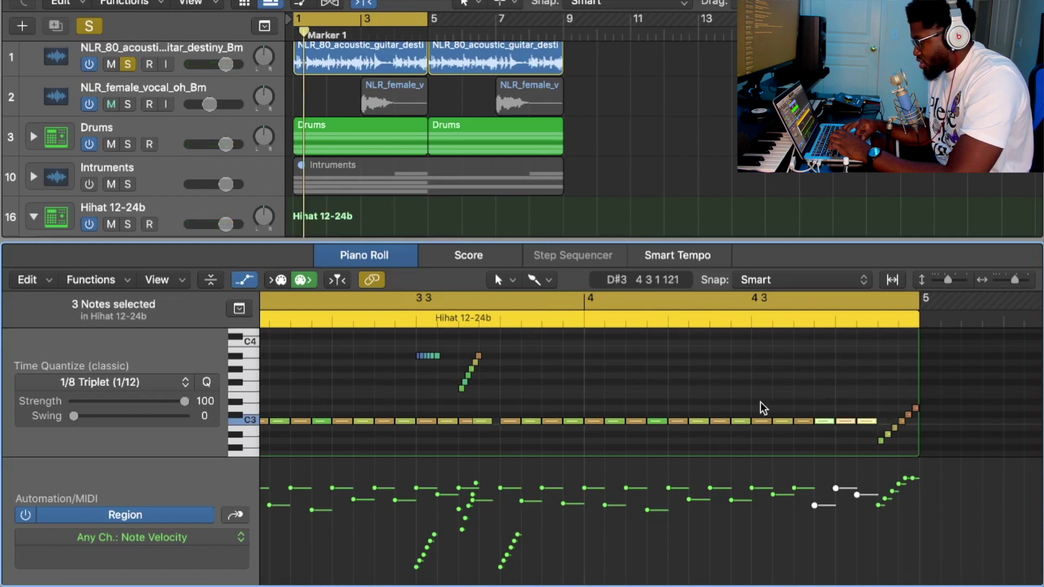
Step: Replace the four C3 notes on beat 3 of bar 4 with three evenly spaced 1/8 triplet notes on C3
{"action": "left_click", "coordinate": [762, 407]}
{"action": "left_click_drag", "start_coordinate": [761, 404], "coordinate": [825, 432]}
{"action": "key", "text": "BackSpace"}
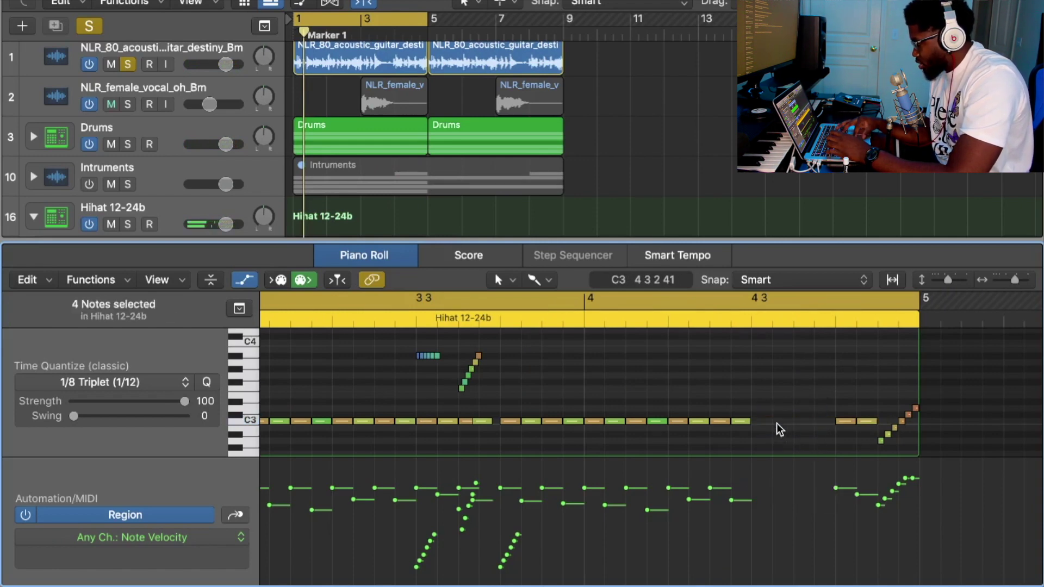
{"action": "left_click_drag", "start_coordinate": [764, 422], "coordinate": [815, 424]}
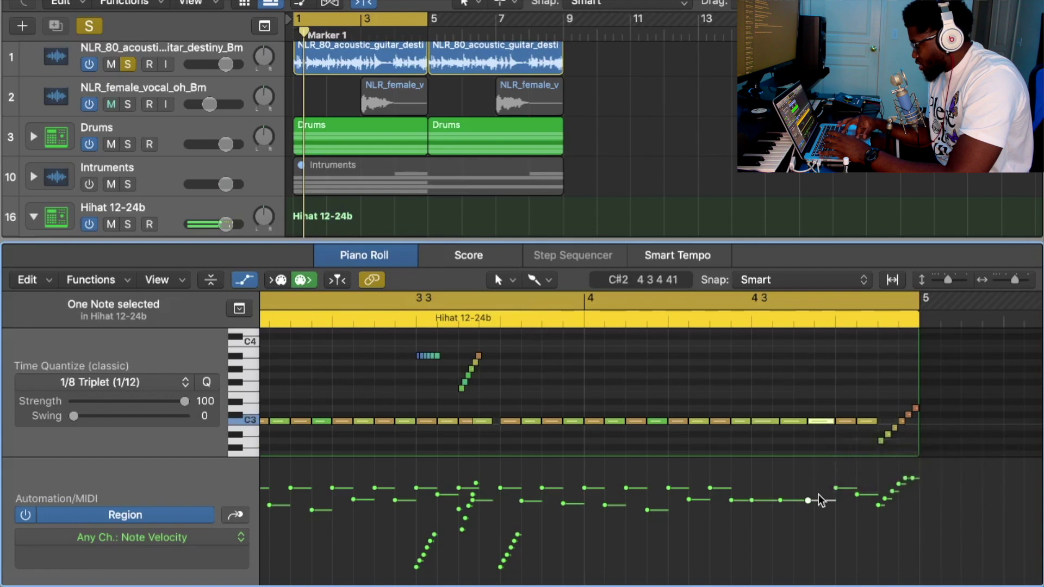
Step: Raise the velocities of the three triplet notes on beat 3 of bar 4, lower the middle one slightly, and play back
{"action": "left_click_drag", "start_coordinate": [820, 498], "coordinate": [817, 489]}
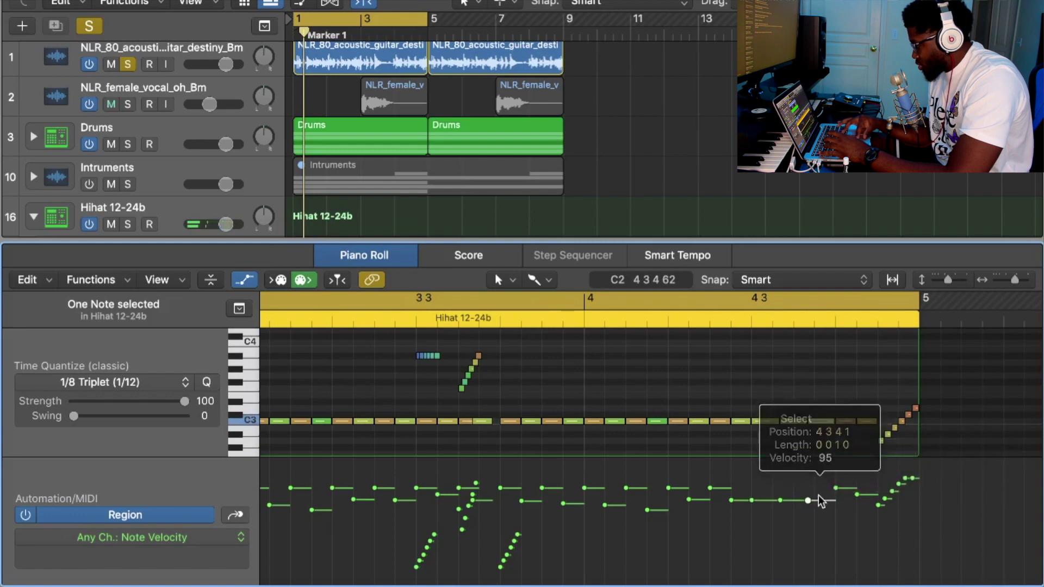
{"action": "left_click_drag", "start_coordinate": [803, 438], "coordinate": [765, 424]}
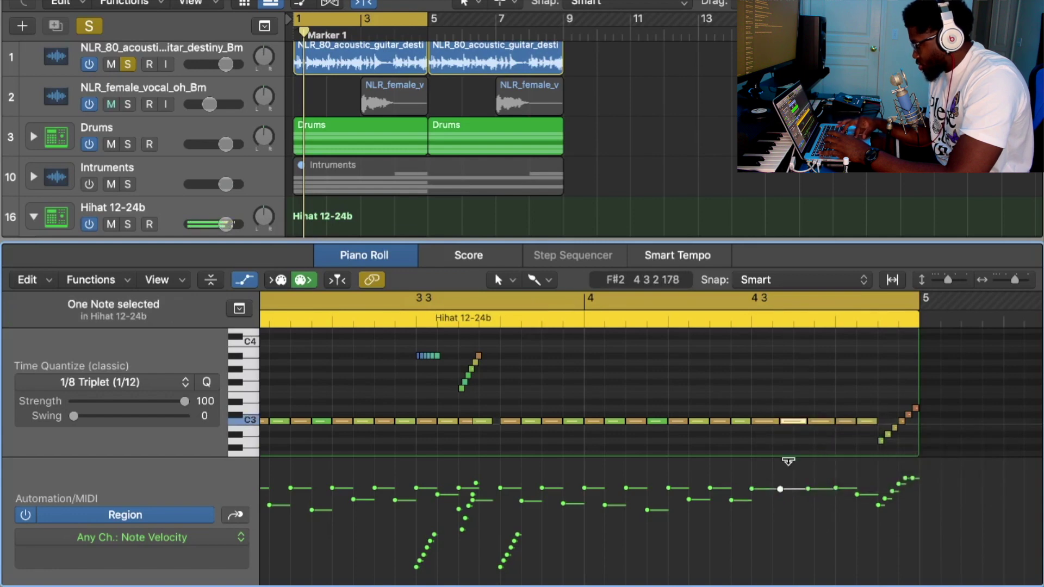
{"action": "left_click_drag", "start_coordinate": [790, 488], "coordinate": [790, 495]}
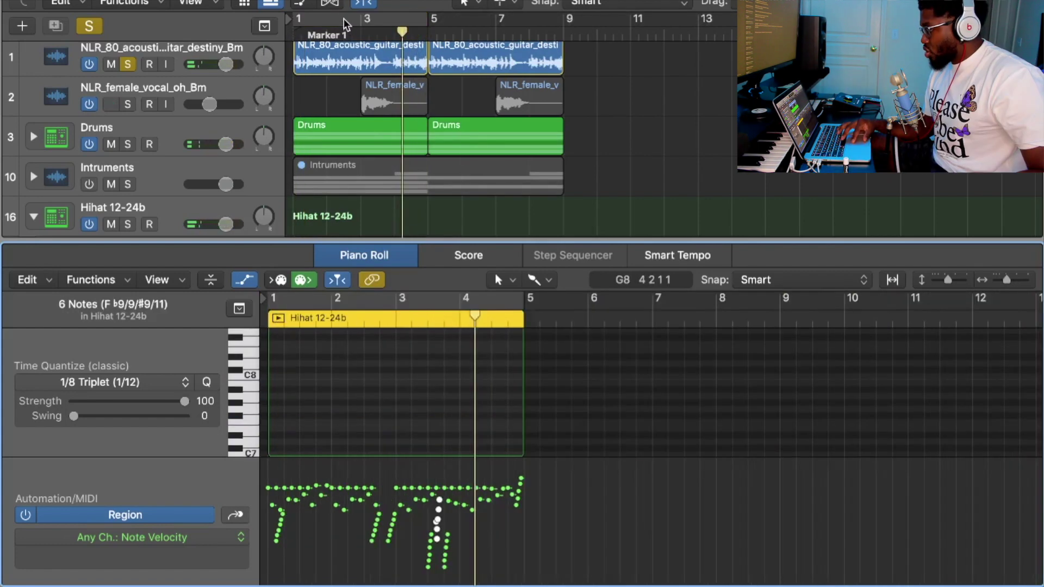
{"action": "left_click", "coordinate": [342, 17]}
{"action": "key", "text": "Return"}
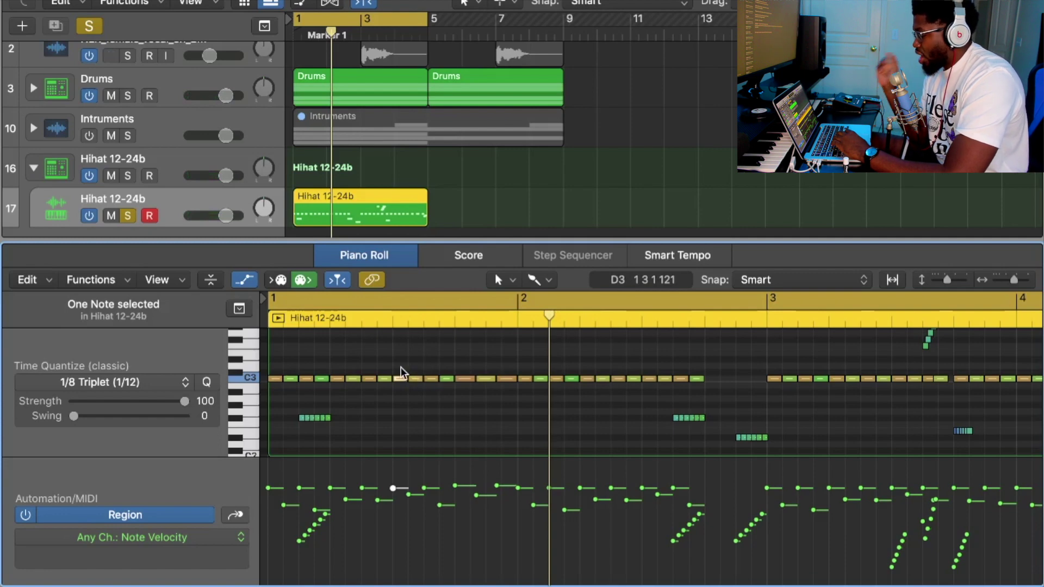
Step: Delete the C3 notes at 1 3 1 and 1 3 3 and play the pattern from the start
{"action": "left_click", "coordinate": [400, 367]}
{"action": "left_click", "coordinate": [398, 378]}
{"action": "key", "text": "Delete"}
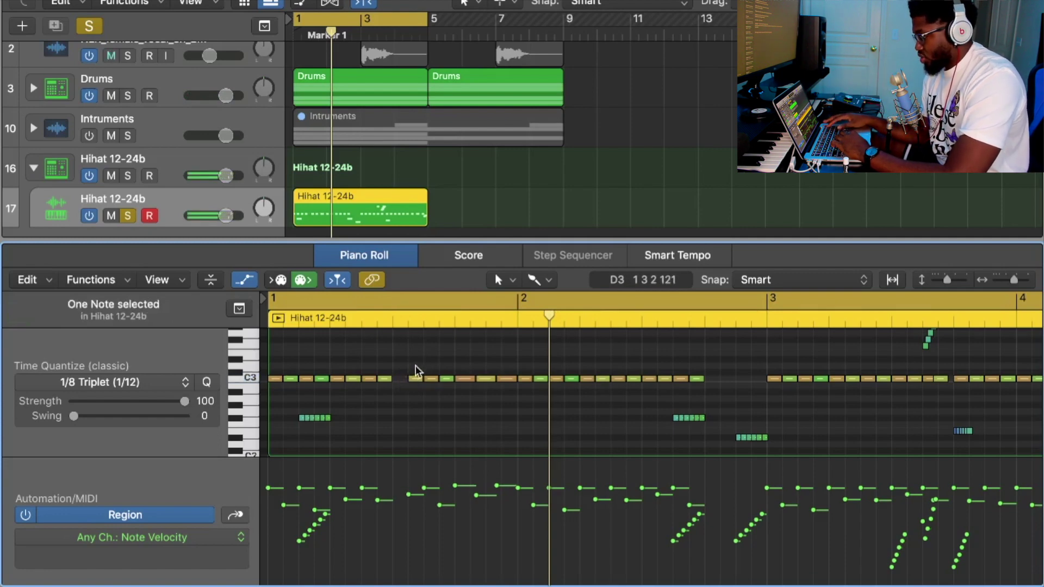
{"action": "left_click", "coordinate": [430, 379]}
{"action": "key", "text": "Delete"}
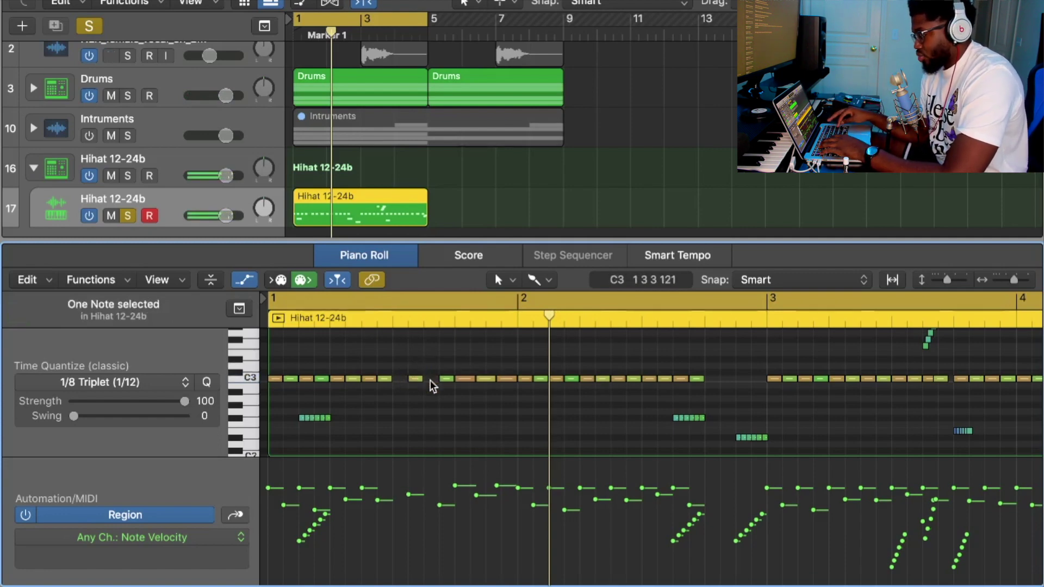
{"action": "key", "text": "Return"}
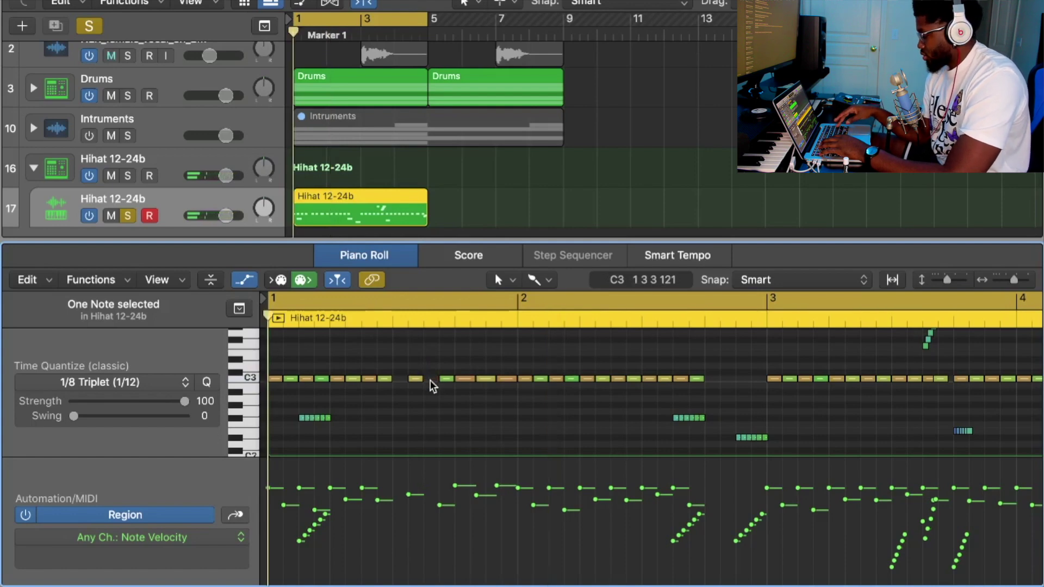
{"action": "key", "text": "space"}
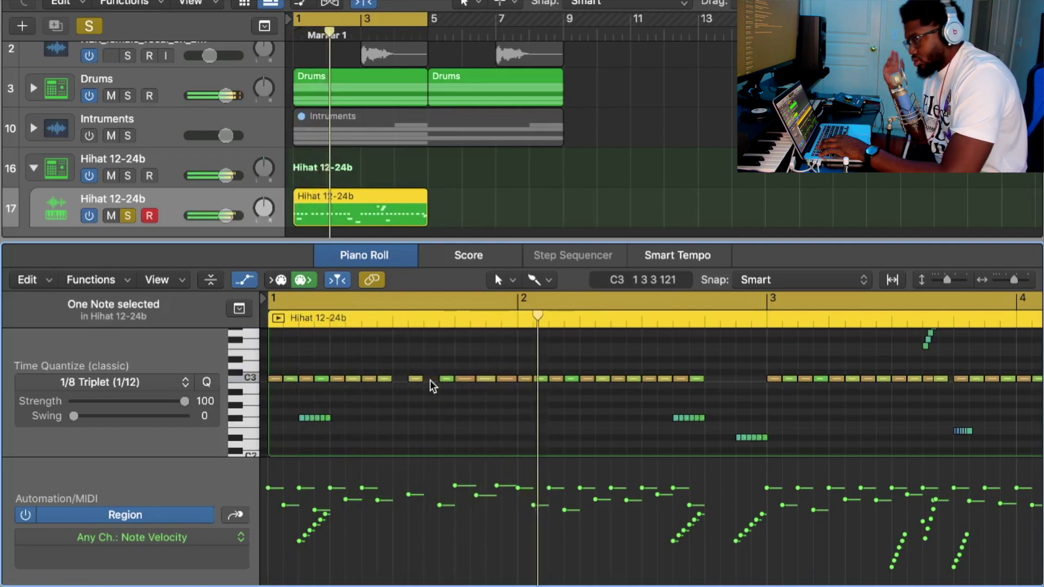
Step: Delete a C3 note in the first half of bar 3 to open a gap in the pattern
{"action": "left_click", "coordinate": [819, 379]}
{"action": "left_click", "coordinate": [797, 377]}
{"action": "key", "text": "Delete"}
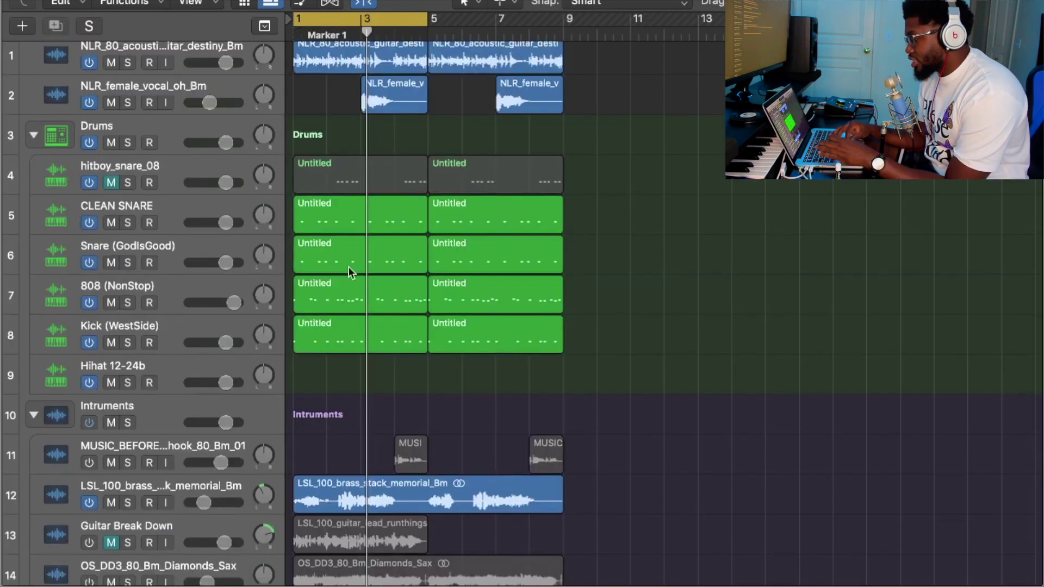
Step: Open the Hihat 12-24b region in the Piano Roll and clear the note selection
{"action": "scroll", "coordinate": [305, 344], "scroll_direction": "down", "scroll_amount": 5}
{"action": "double_click", "coordinate": [318, 480]}
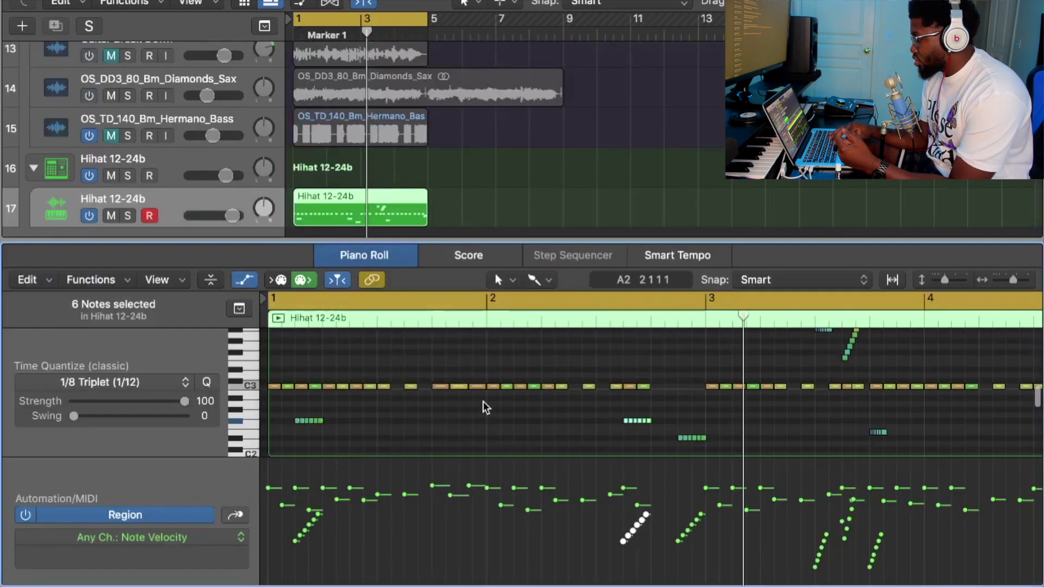
{"action": "scroll", "coordinate": [482, 401], "scroll_direction": "down", "scroll_amount": 3}
{"action": "left_click", "coordinate": [553, 404]}
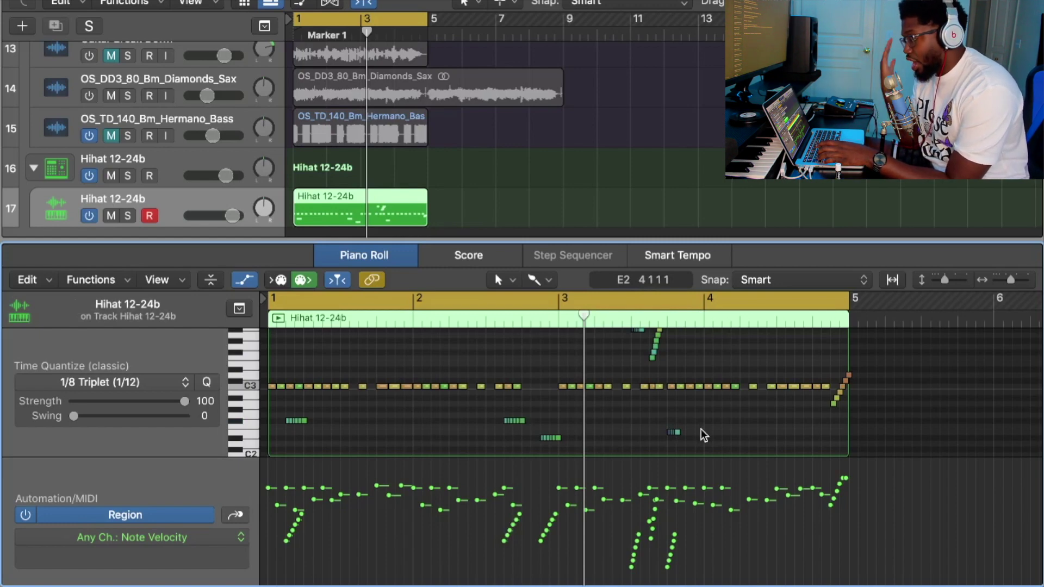
Step: Shift all notes of the Hihat 12-24b region slightly later off the grid and audition the middle triplet note on beat 4 of bar 1
{"action": "key", "text": "super+a"}
{"action": "key", "text": "super+Right"}
{"action": "key", "text": "super+Right"}
{"action": "key", "text": "super+Right"}
{"action": "key", "text": "super+Right"}
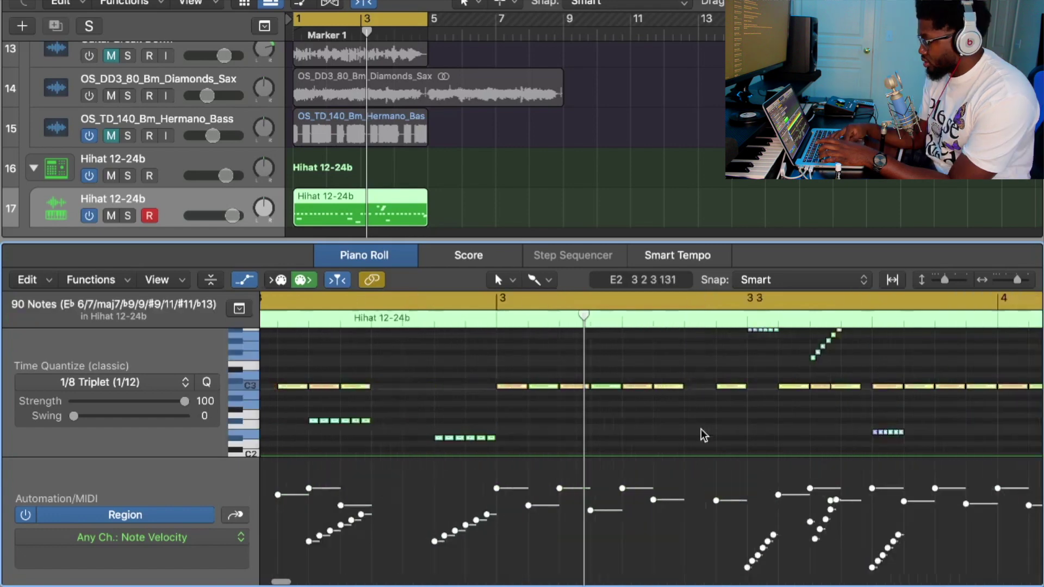
{"action": "scroll", "coordinate": [381, 402], "scroll_direction": "right", "scroll_amount": 2}
{"action": "left_click_drag", "start_coordinate": [305, 389], "coordinate": [310, 390]}
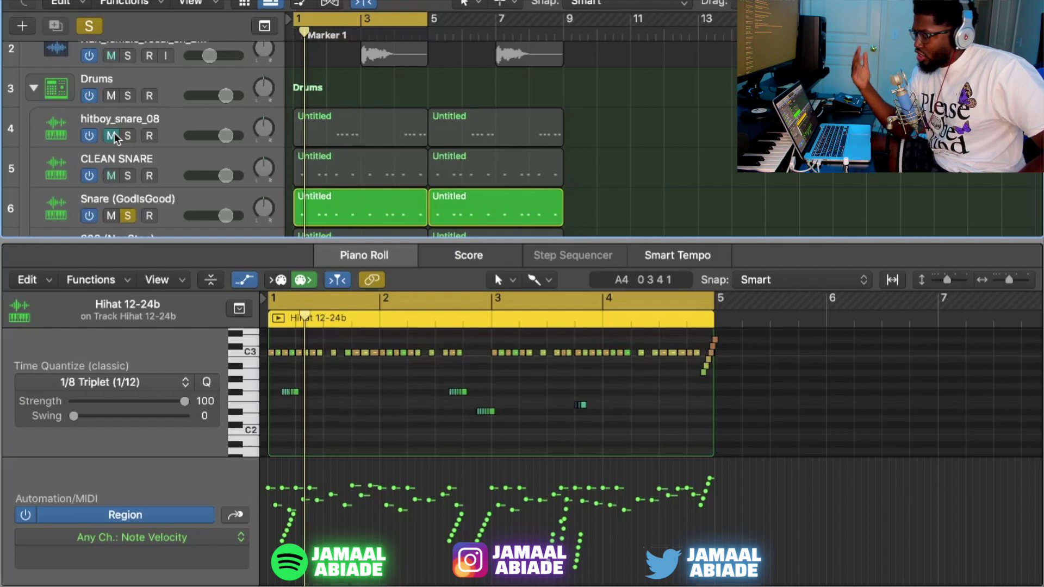
{"action": "scroll", "coordinate": [116, 139], "scroll_direction": "down", "scroll_amount": 3}
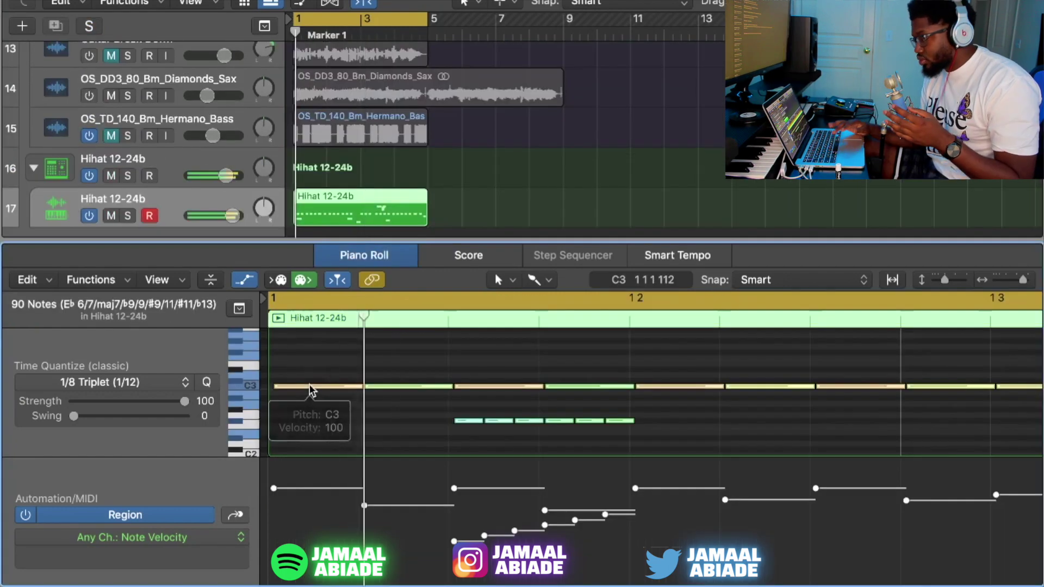
{"action": "scroll", "coordinate": [318, 430], "scroll_direction": "down", "scroll_amount": 5}
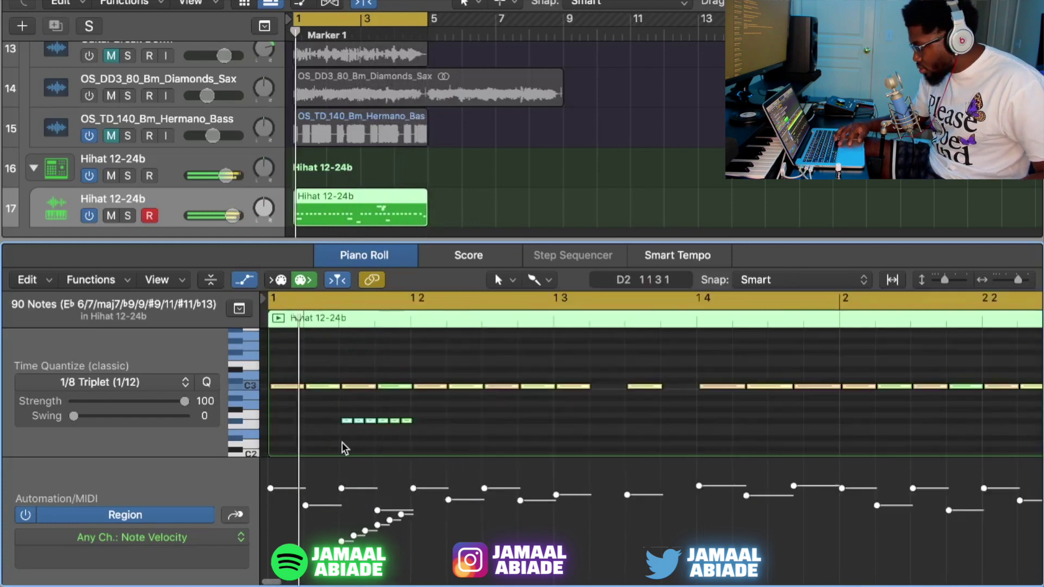
{"action": "left_click", "coordinate": [767, 388]}
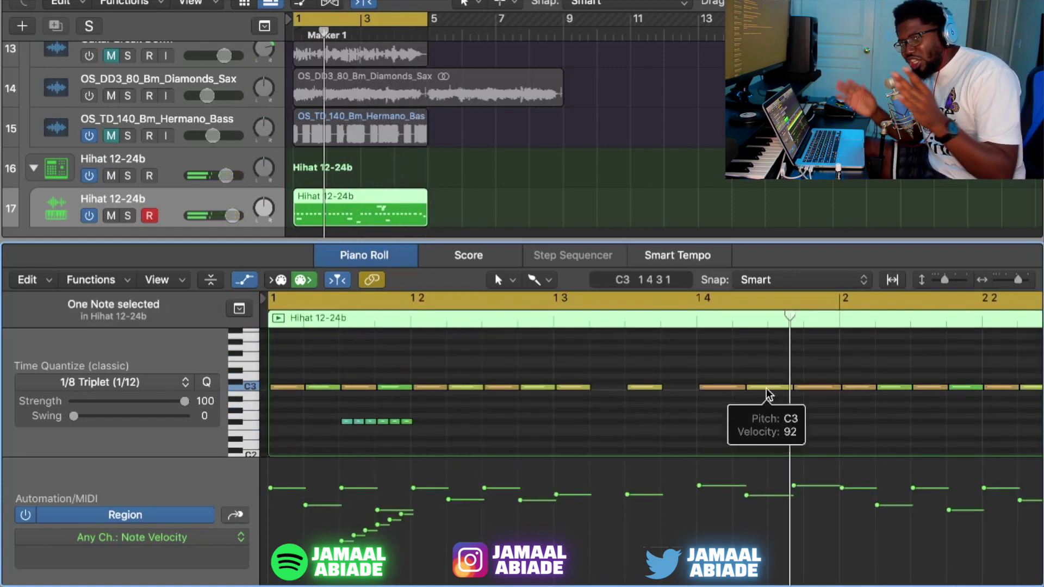